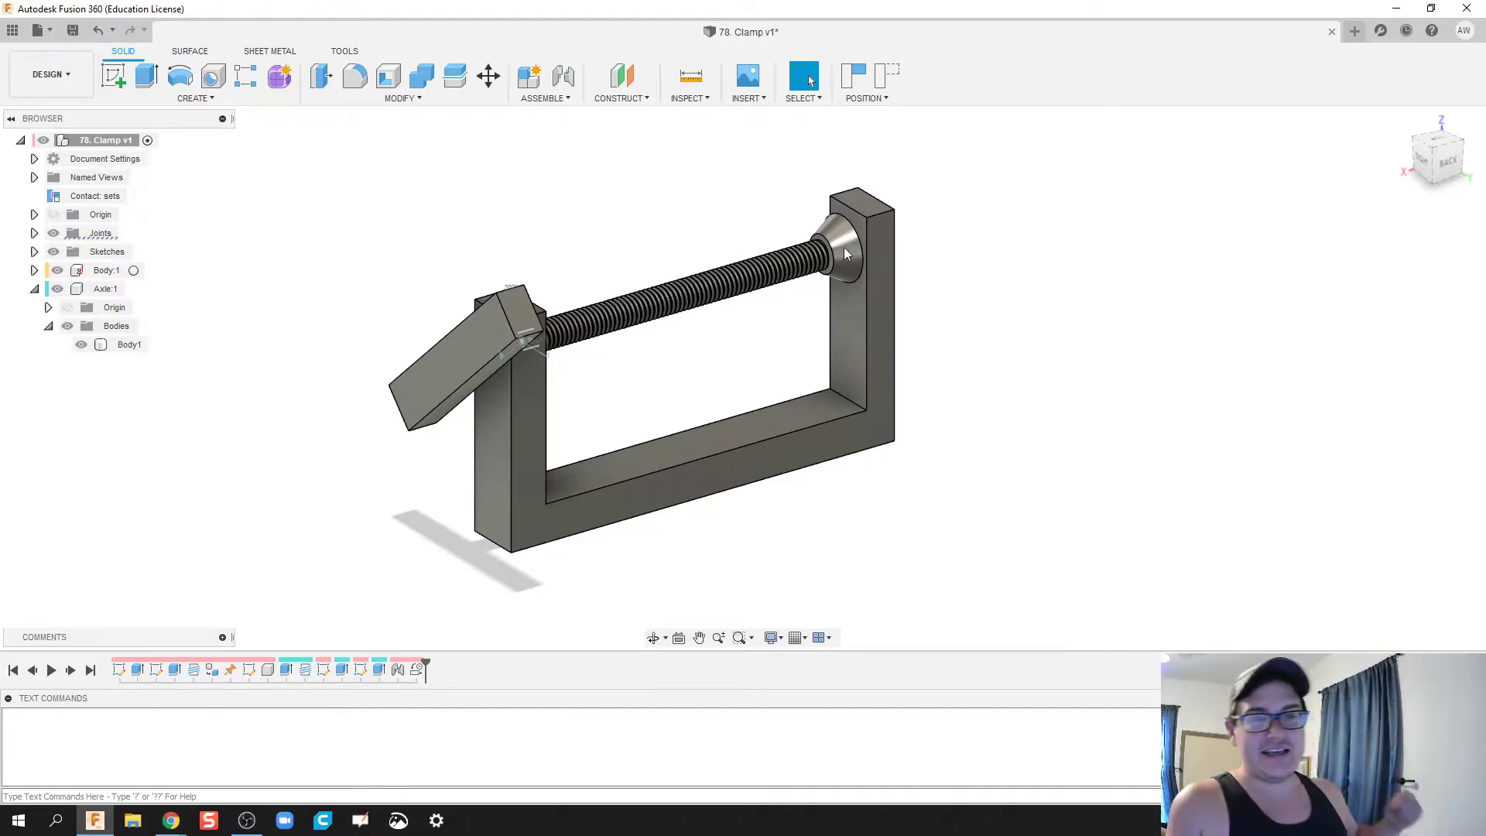
- Swing the handle around its joint to nearly upright, then undo to restore the level handle and screw
{"action": "left_click", "coordinate": [891, 78]}
{"action": "left_click", "coordinate": [526, 408]}
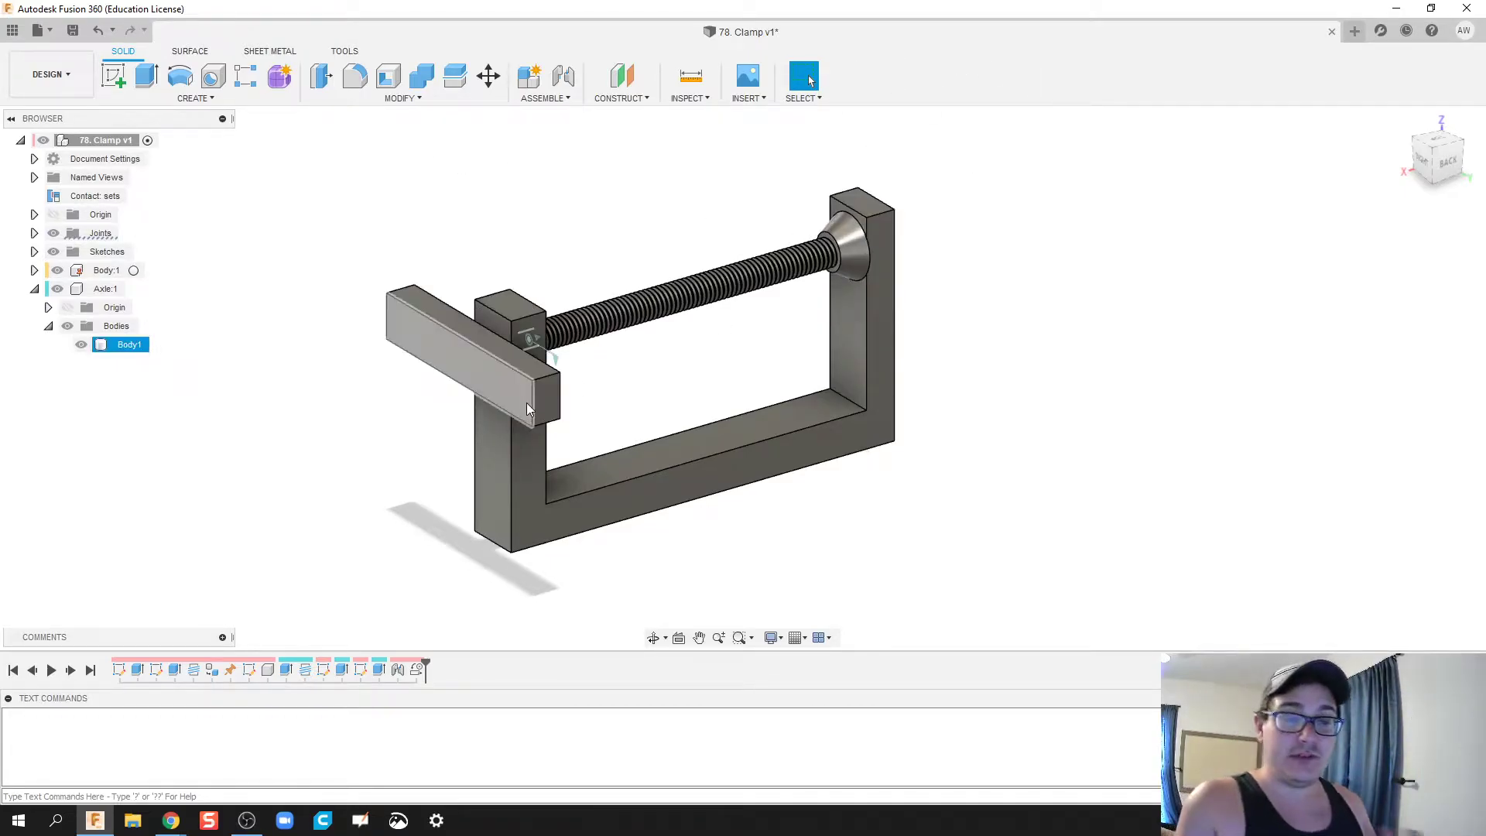
{"action": "left_click_drag", "start_coordinate": [531, 411], "coordinate": [392, 350]}
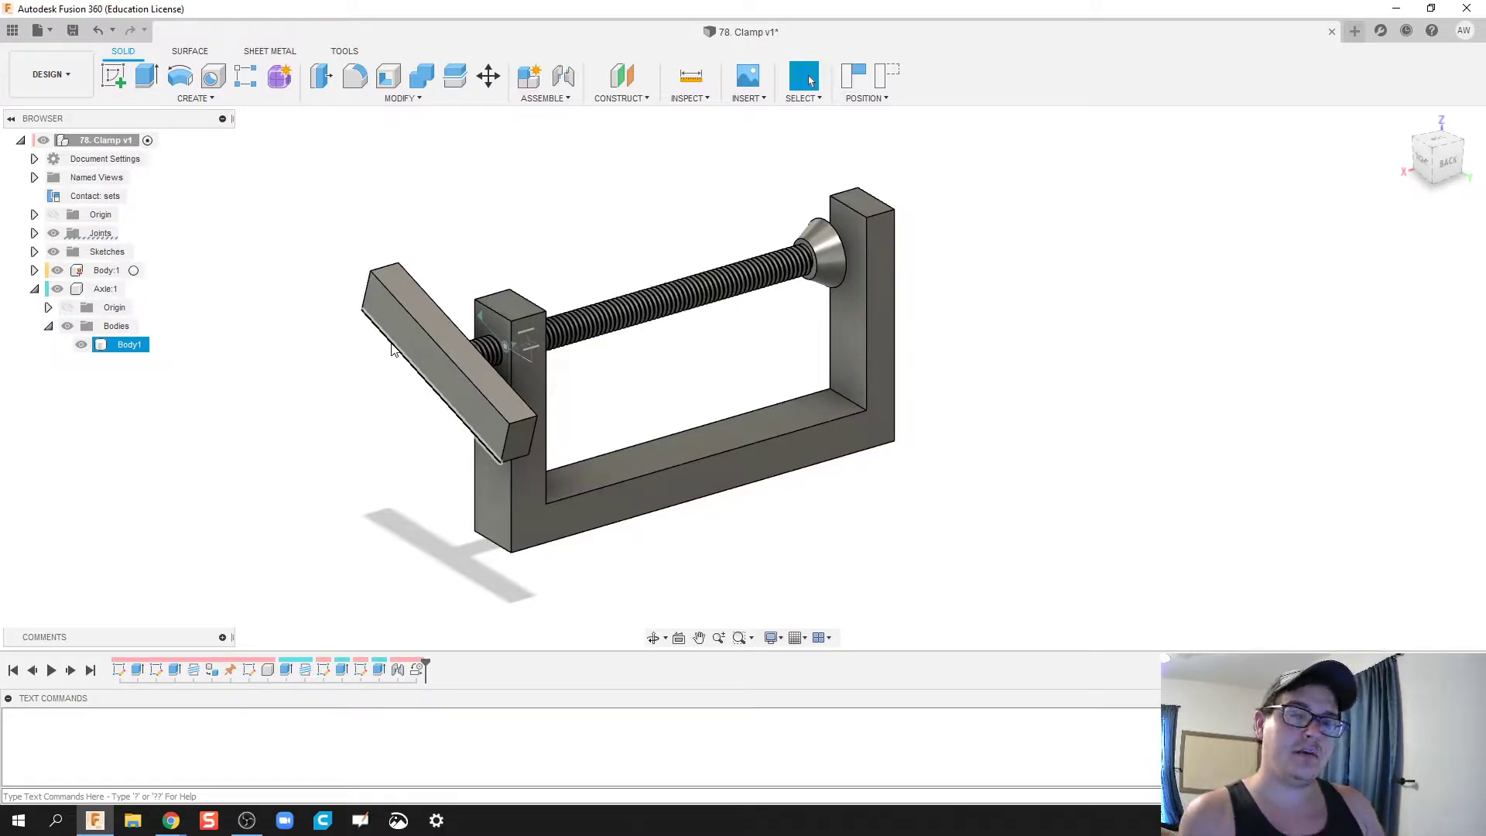
{"action": "key", "text": "Escape"}
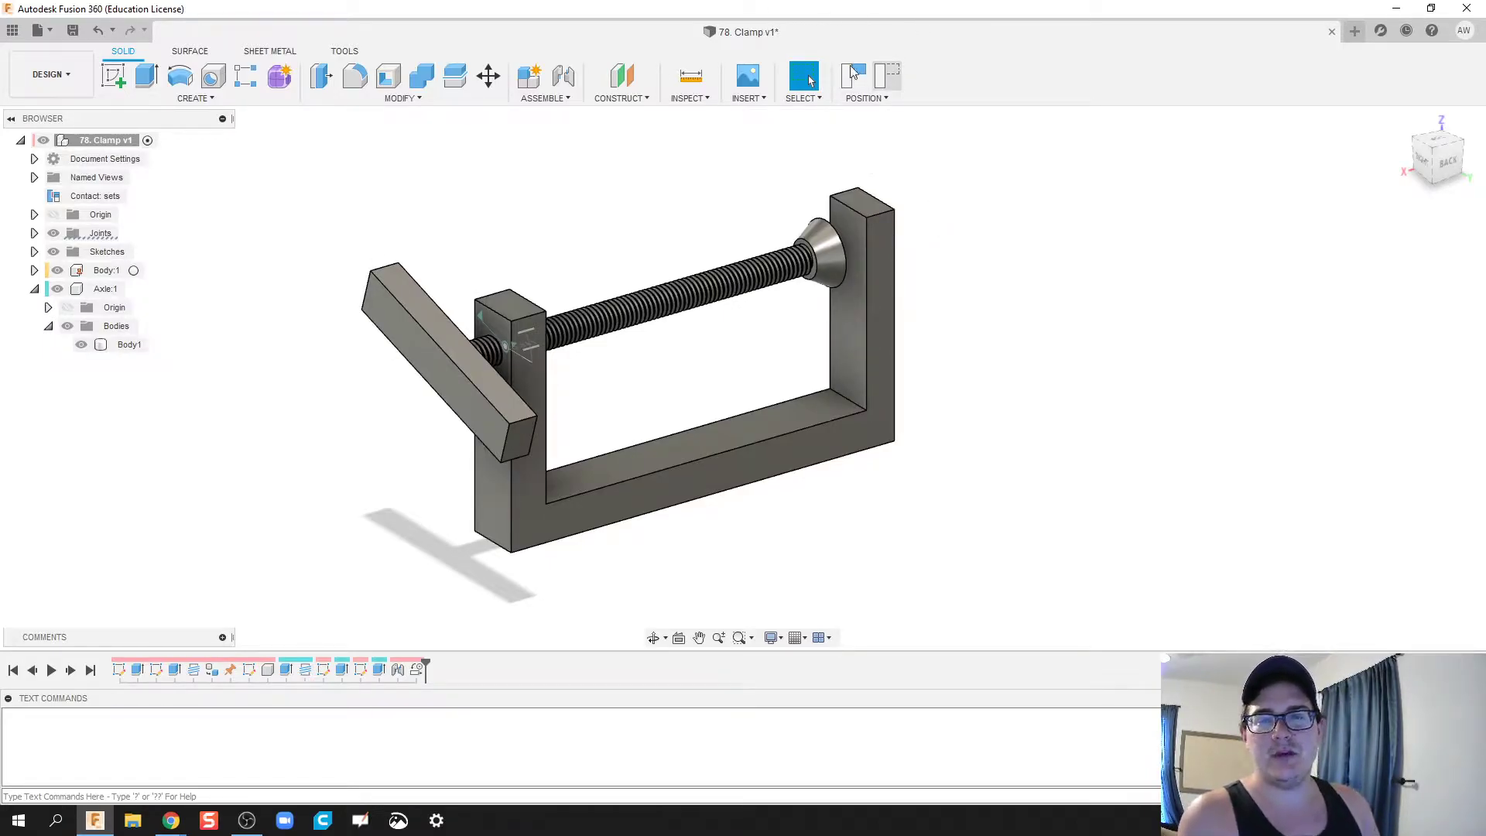
{"action": "key", "text": "ctrl+z"}
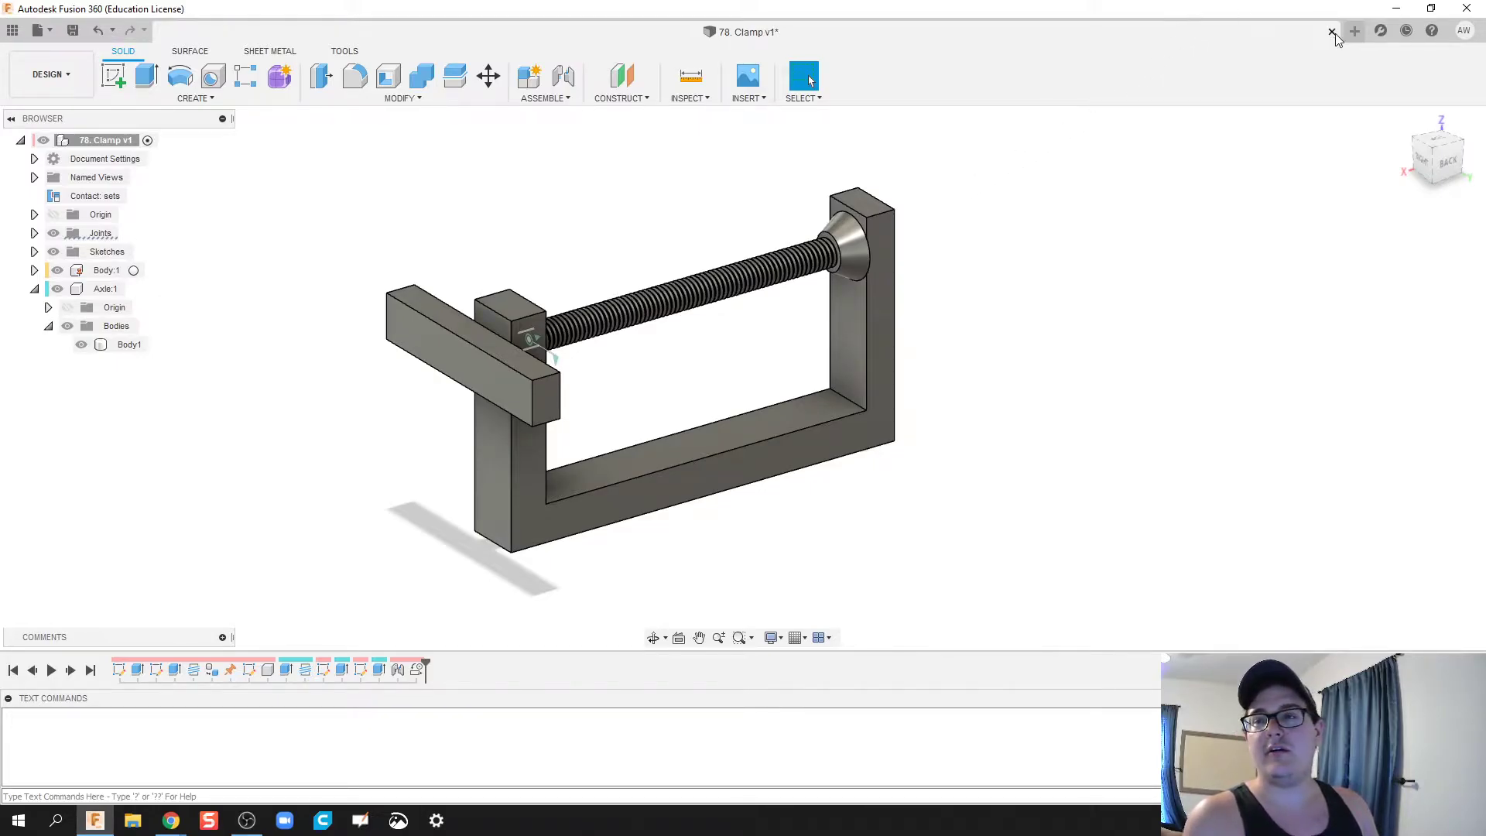
- In a new design, sketch two nested rectangles on the front plane forming a U-shaped band
{"action": "left_click", "coordinate": [1354, 31]}
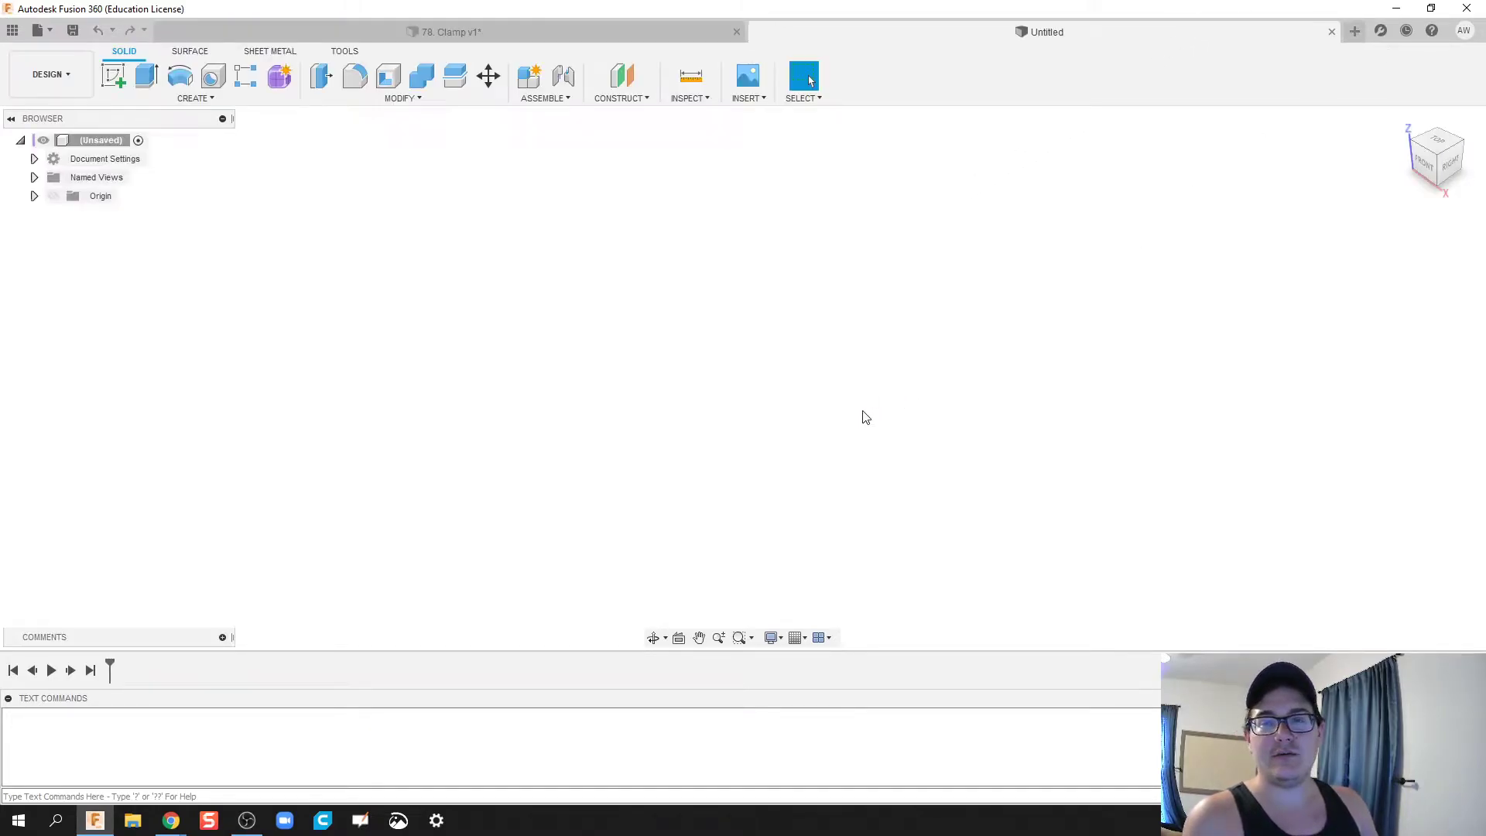
{"action": "left_click", "coordinate": [113, 75]}
{"action": "left_click", "coordinate": [774, 377]}
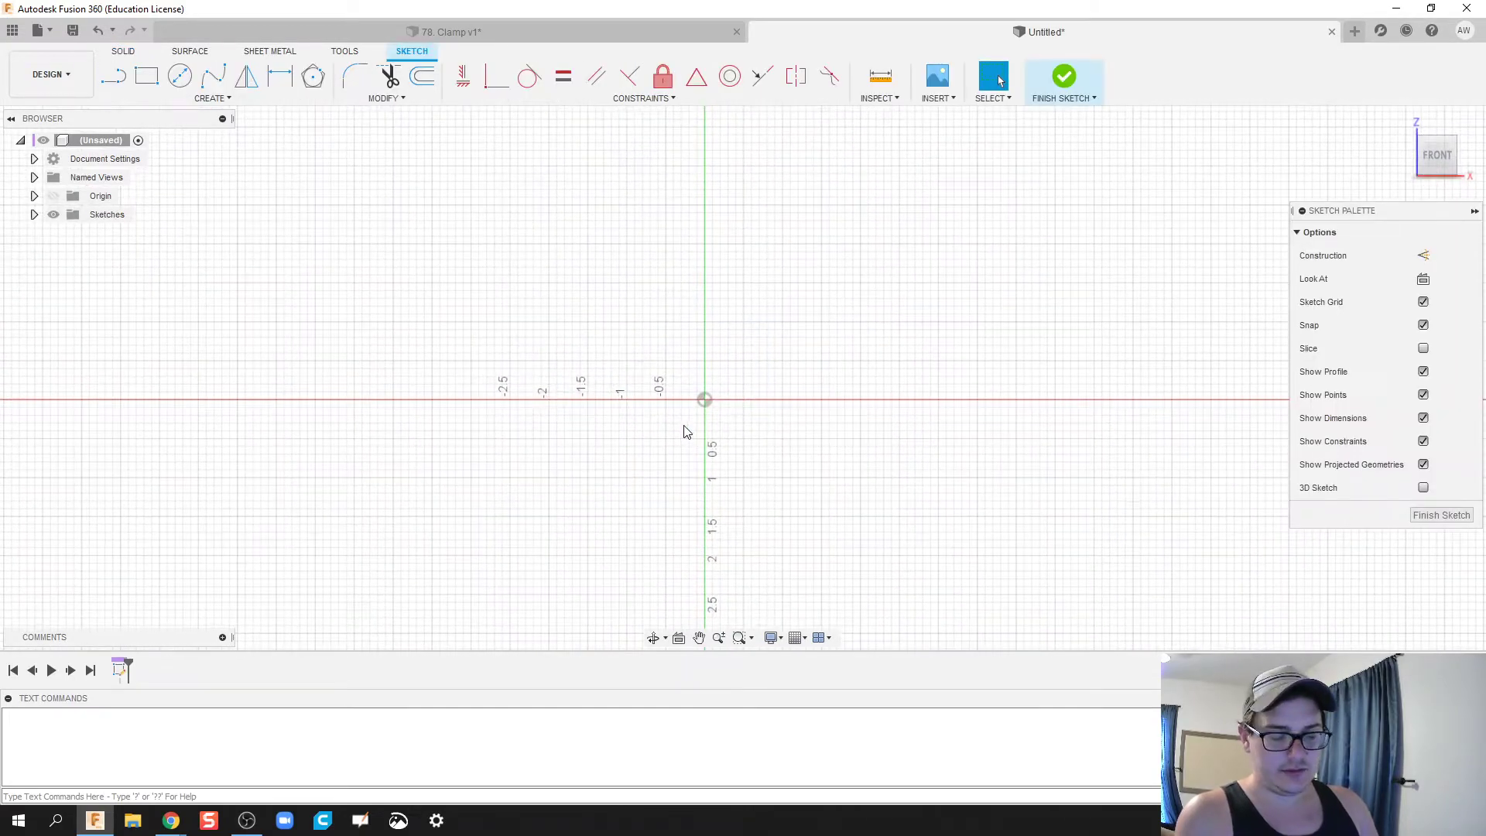
{"action": "key", "text": "r"}
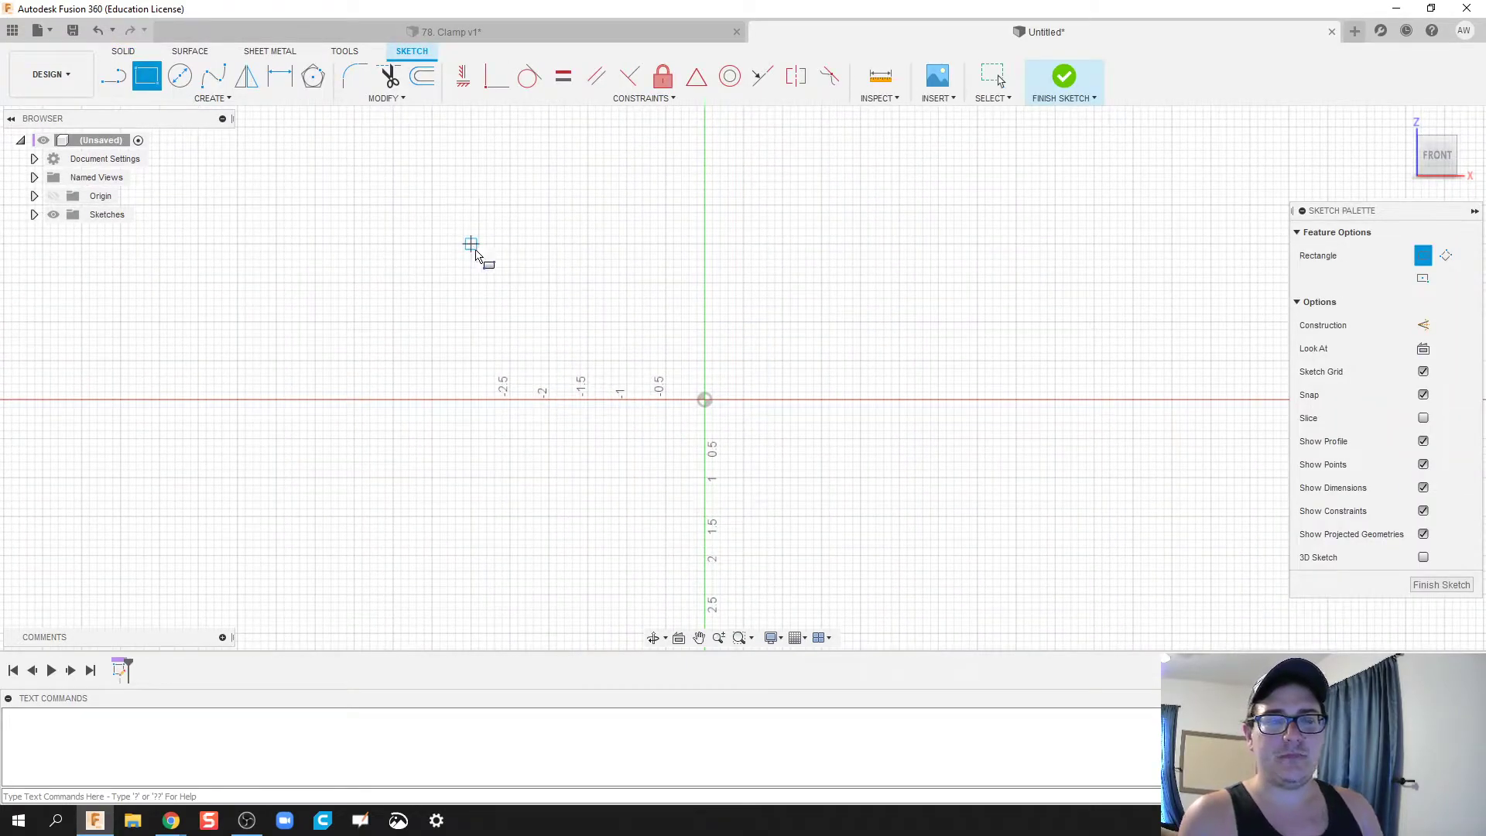
{"action": "left_click", "coordinate": [471, 245]}
{"action": "left_click", "coordinate": [939, 476]}
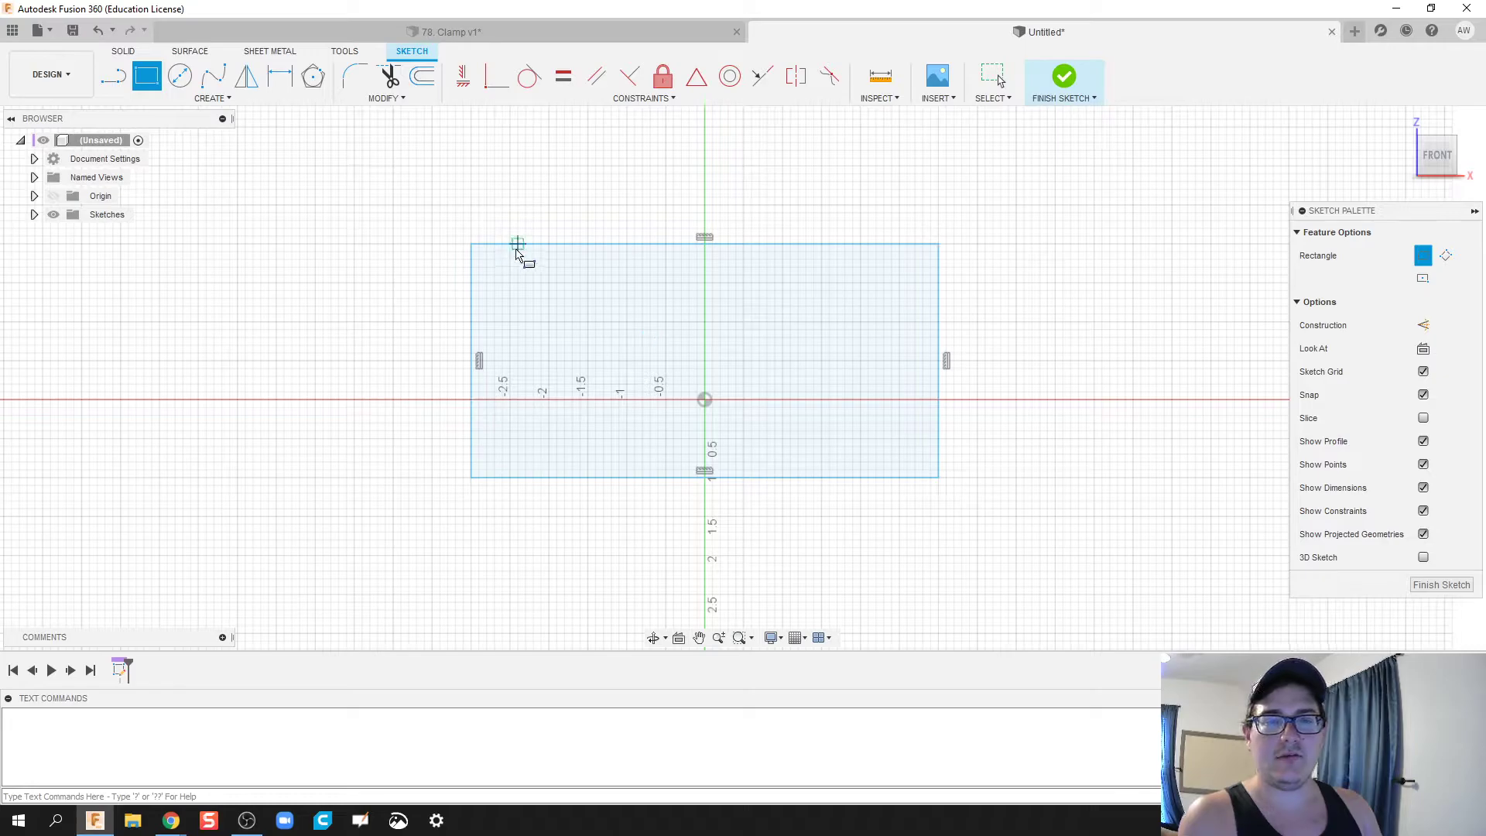
{"action": "left_click", "coordinate": [510, 244]}
{"action": "left_click", "coordinate": [899, 438]}
{"action": "left_click", "coordinate": [1064, 78]}
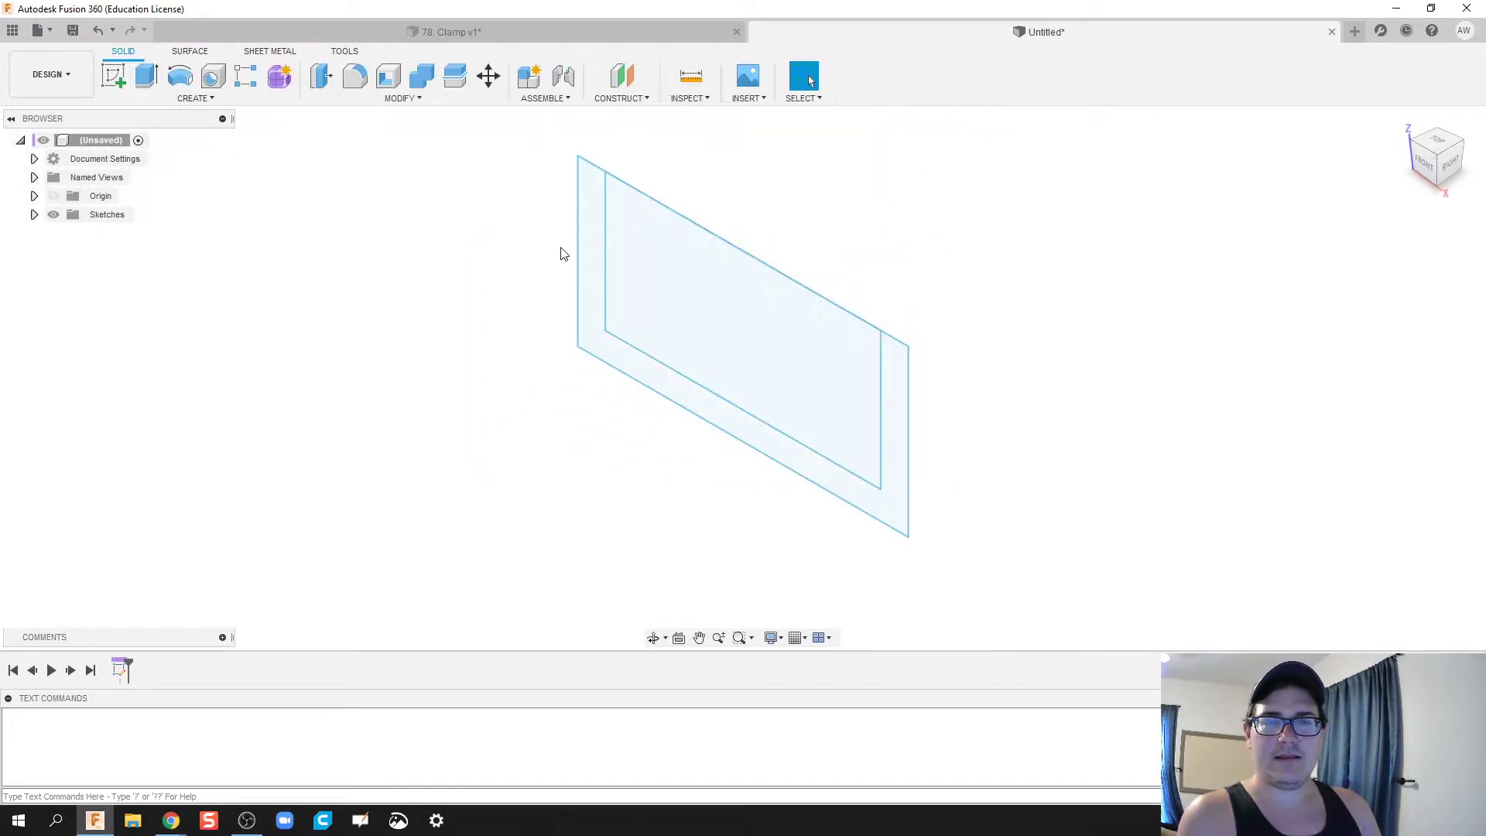
- Extrude the U-shaped profile 1.00 in into a solid frame body
{"action": "key", "text": "e"}
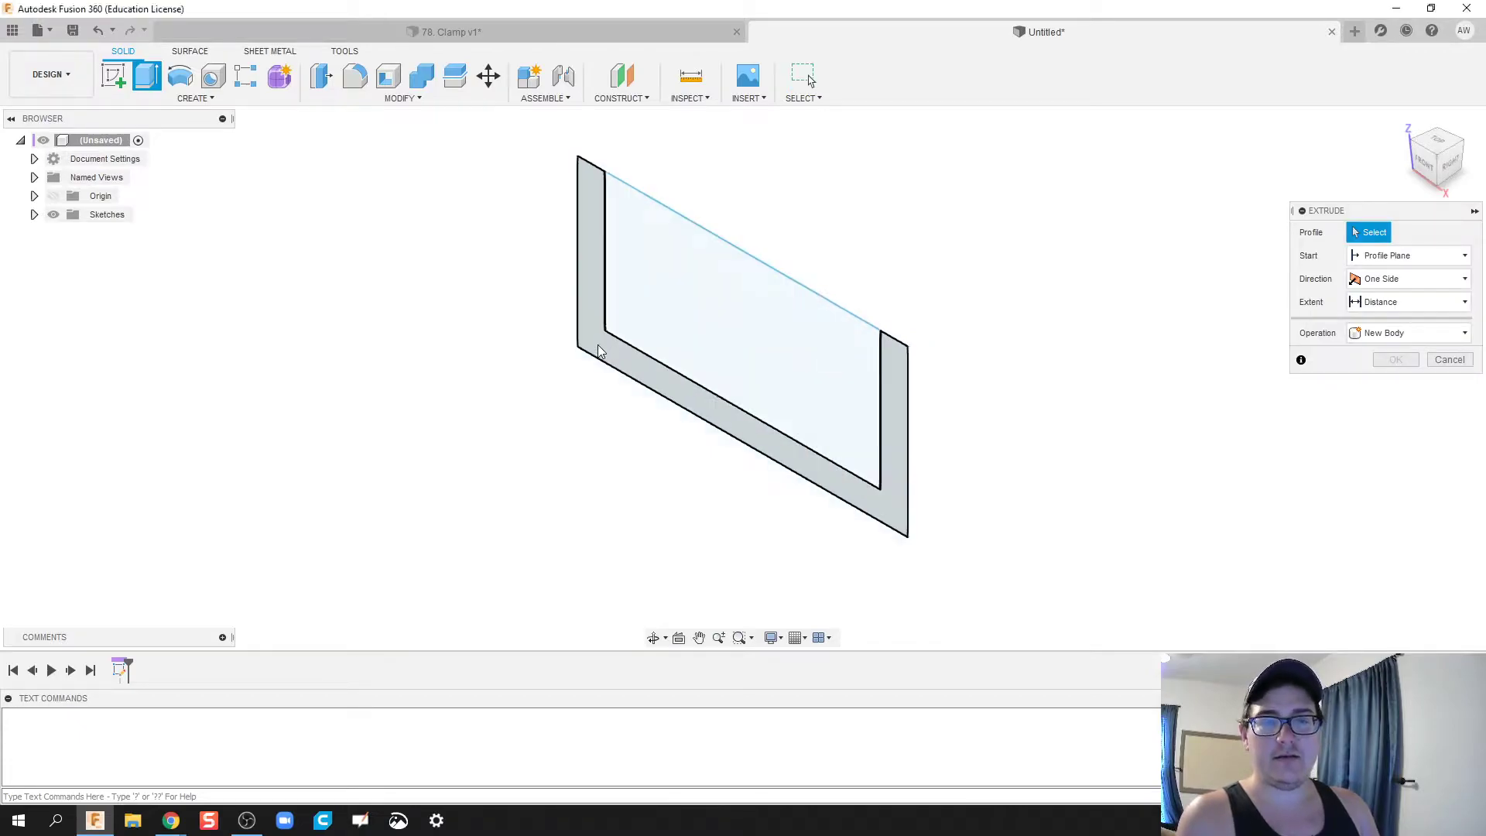
{"action": "left_click", "coordinate": [597, 345]}
{"action": "left_click_drag", "start_coordinate": [754, 401], "coordinate": [825, 402]}
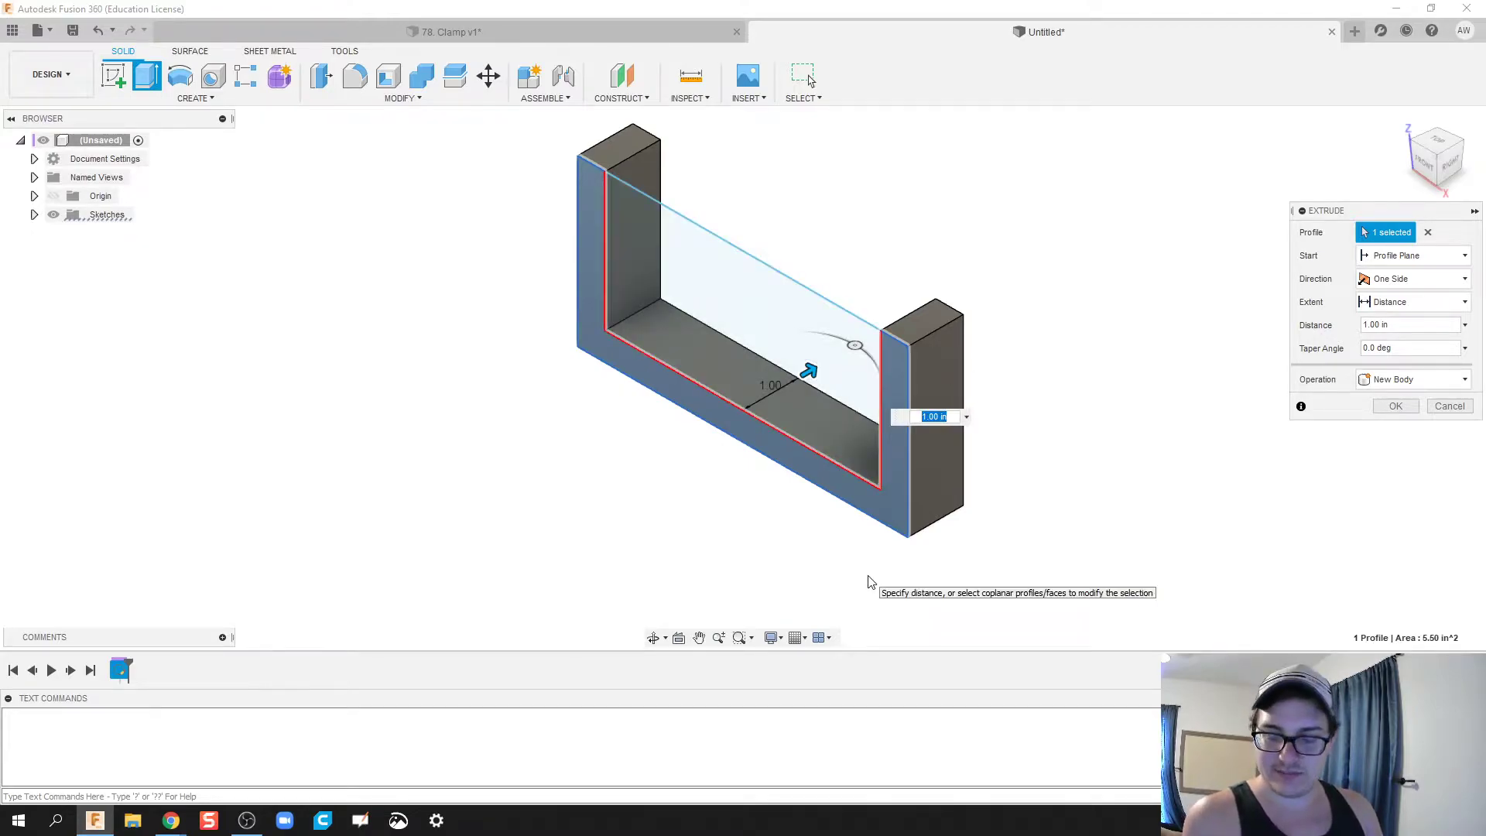
{"action": "key", "text": "Return"}
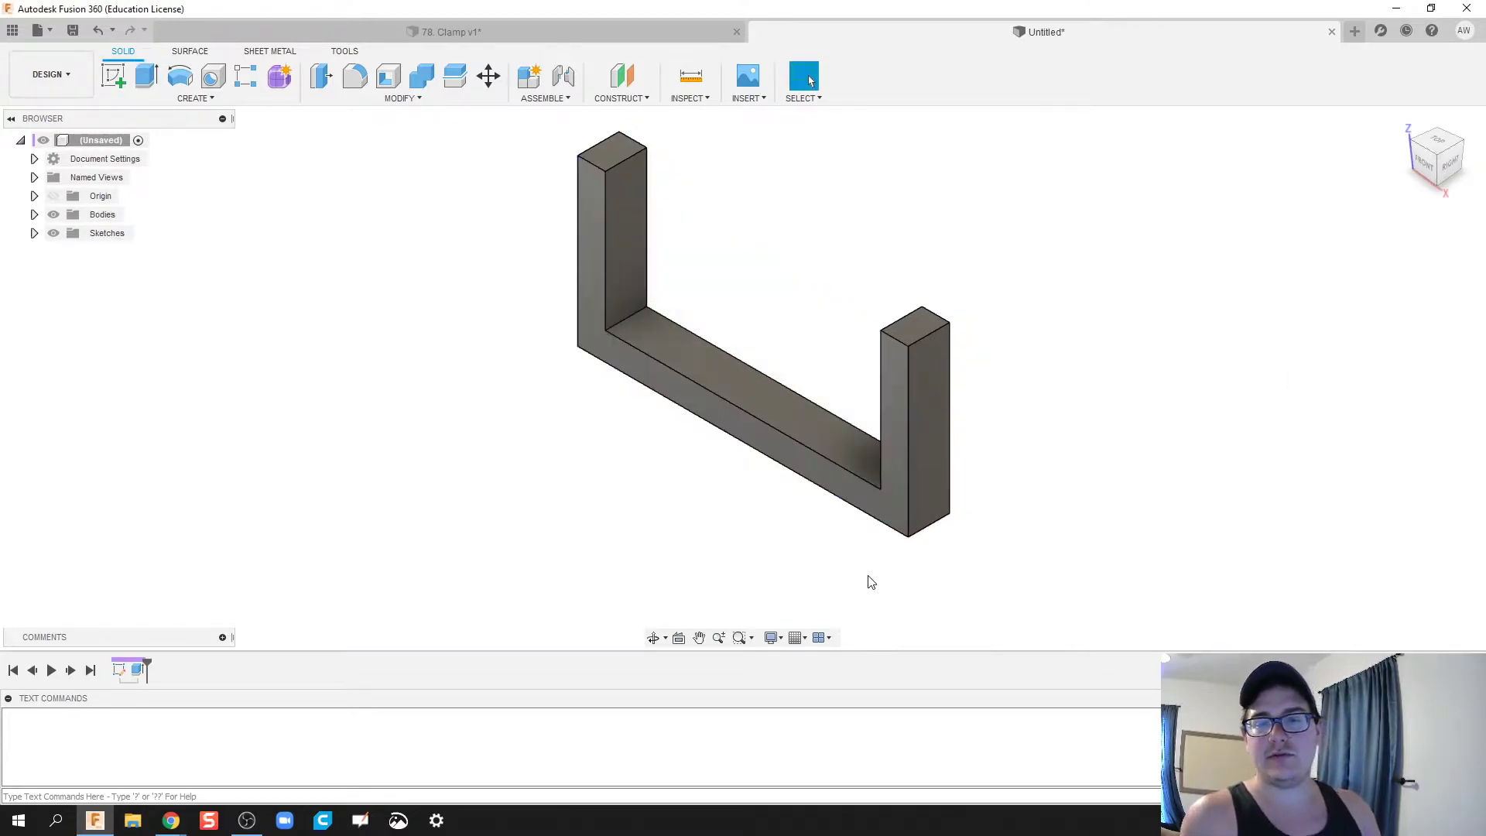
{"action": "scroll", "coordinate": [664, 513], "scroll_direction": "up", "scroll_amount": 2}
{"action": "scroll", "coordinate": [657, 514], "scroll_direction": "down", "scroll_amount": 3}
{"action": "middle_click_drag", "start_coordinate": [657, 517], "coordinate": [515, 509]}
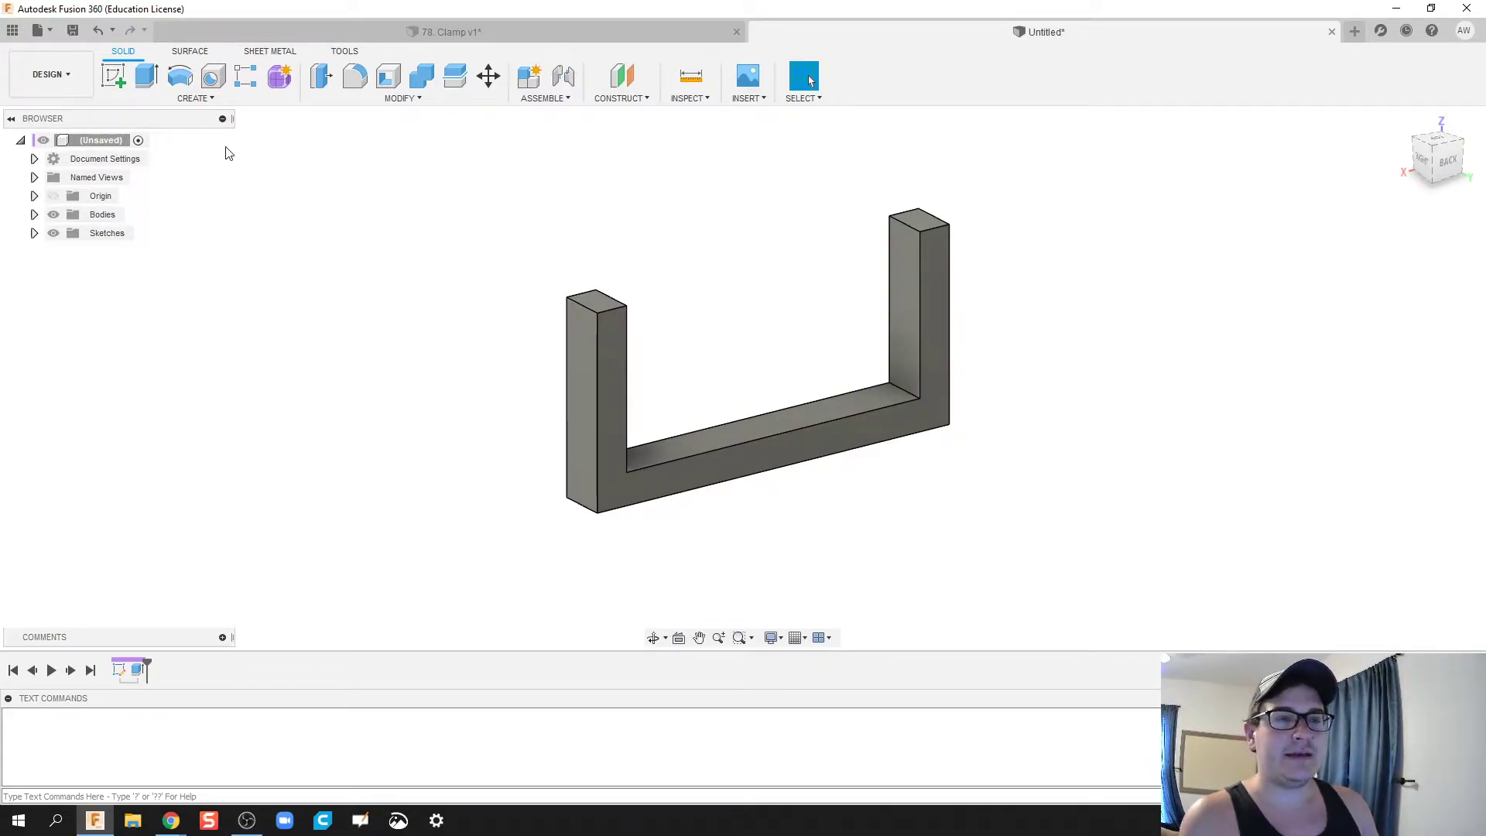
{"action": "left_click", "coordinate": [225, 81]}
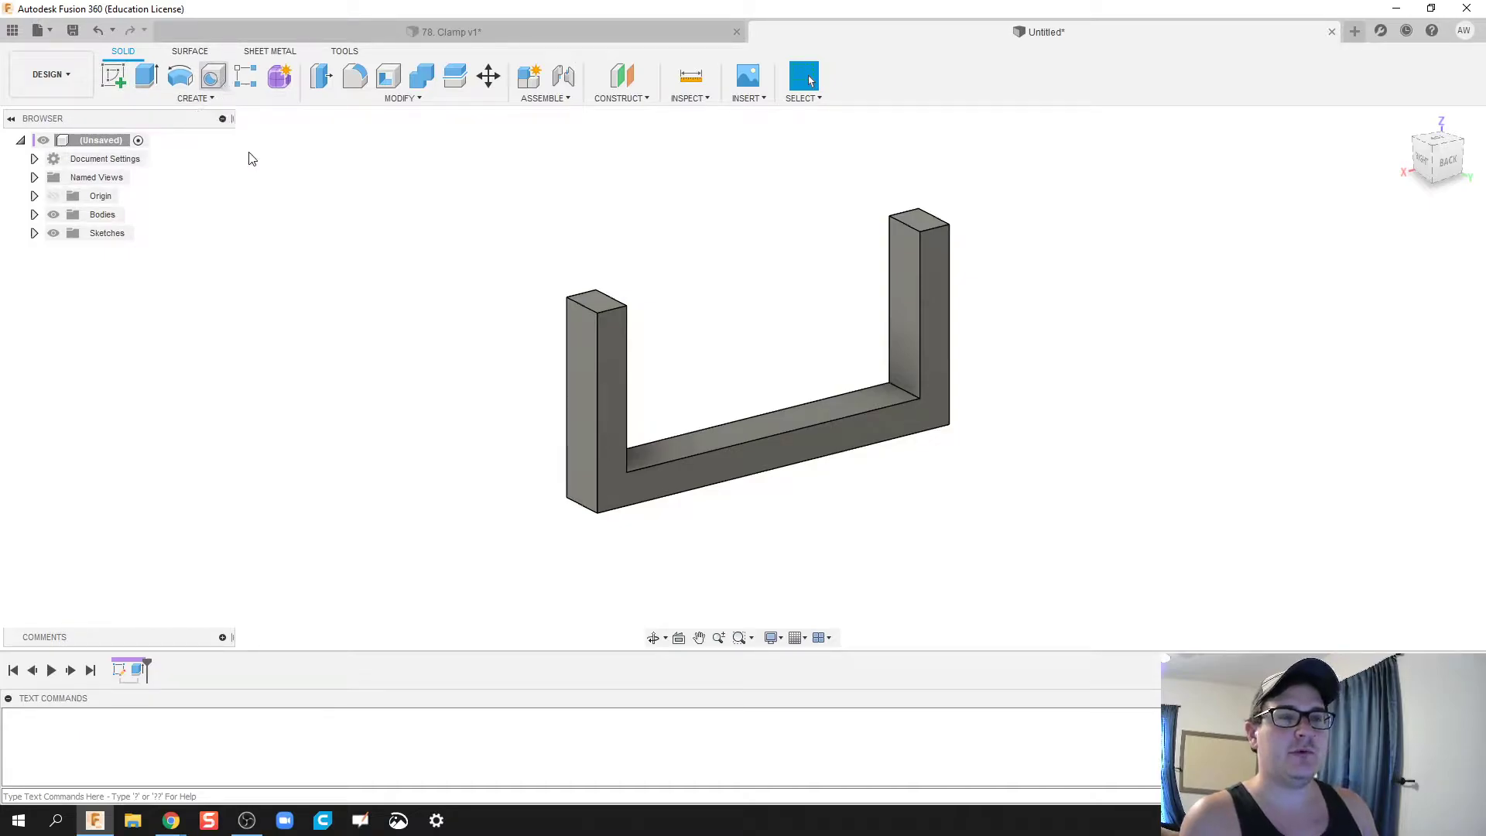
{"action": "left_click", "coordinate": [588, 340]}
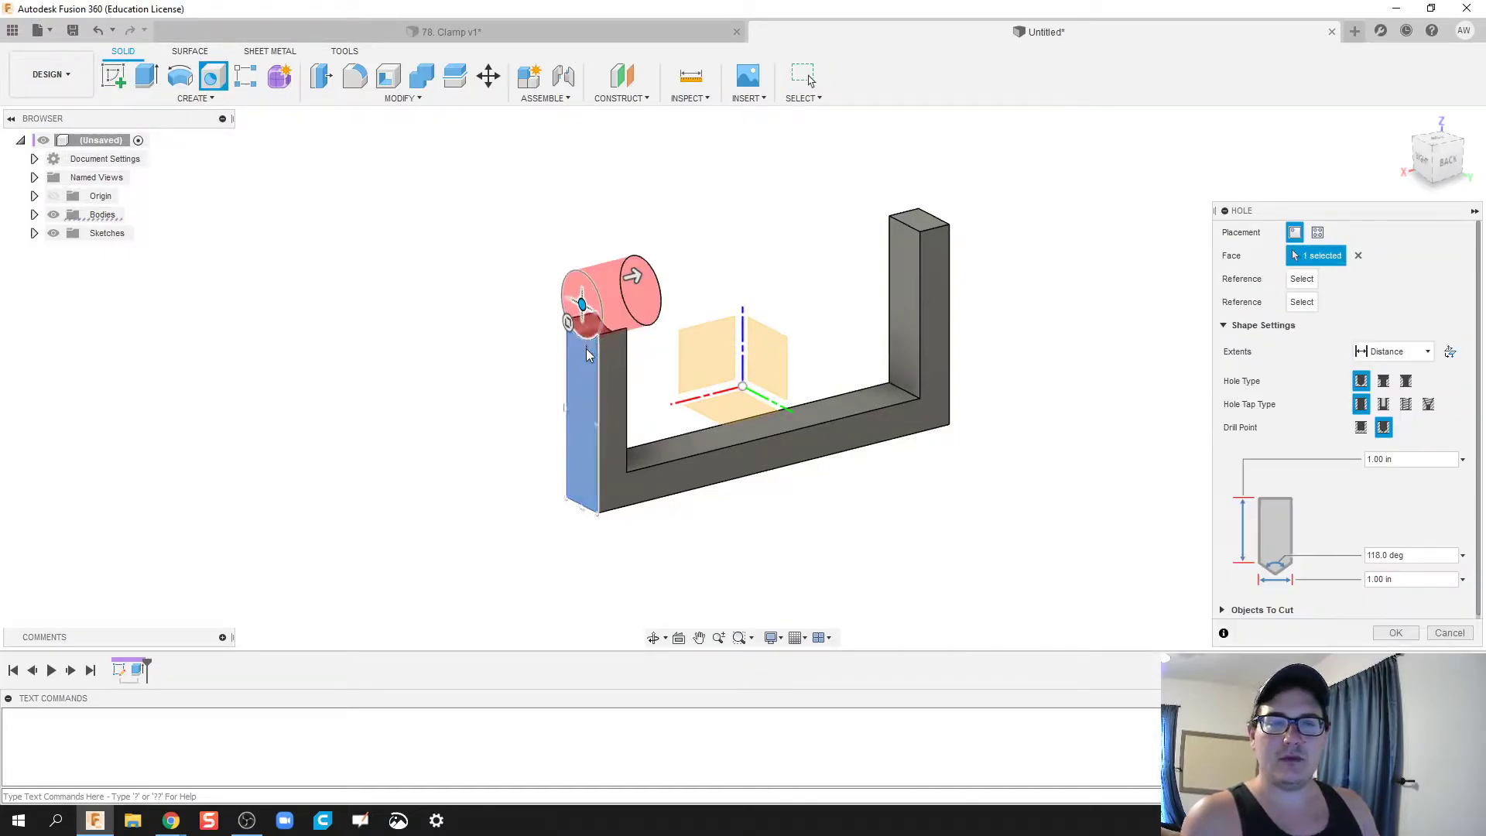
{"action": "left_click_drag", "start_coordinate": [584, 305], "coordinate": [567, 423]}
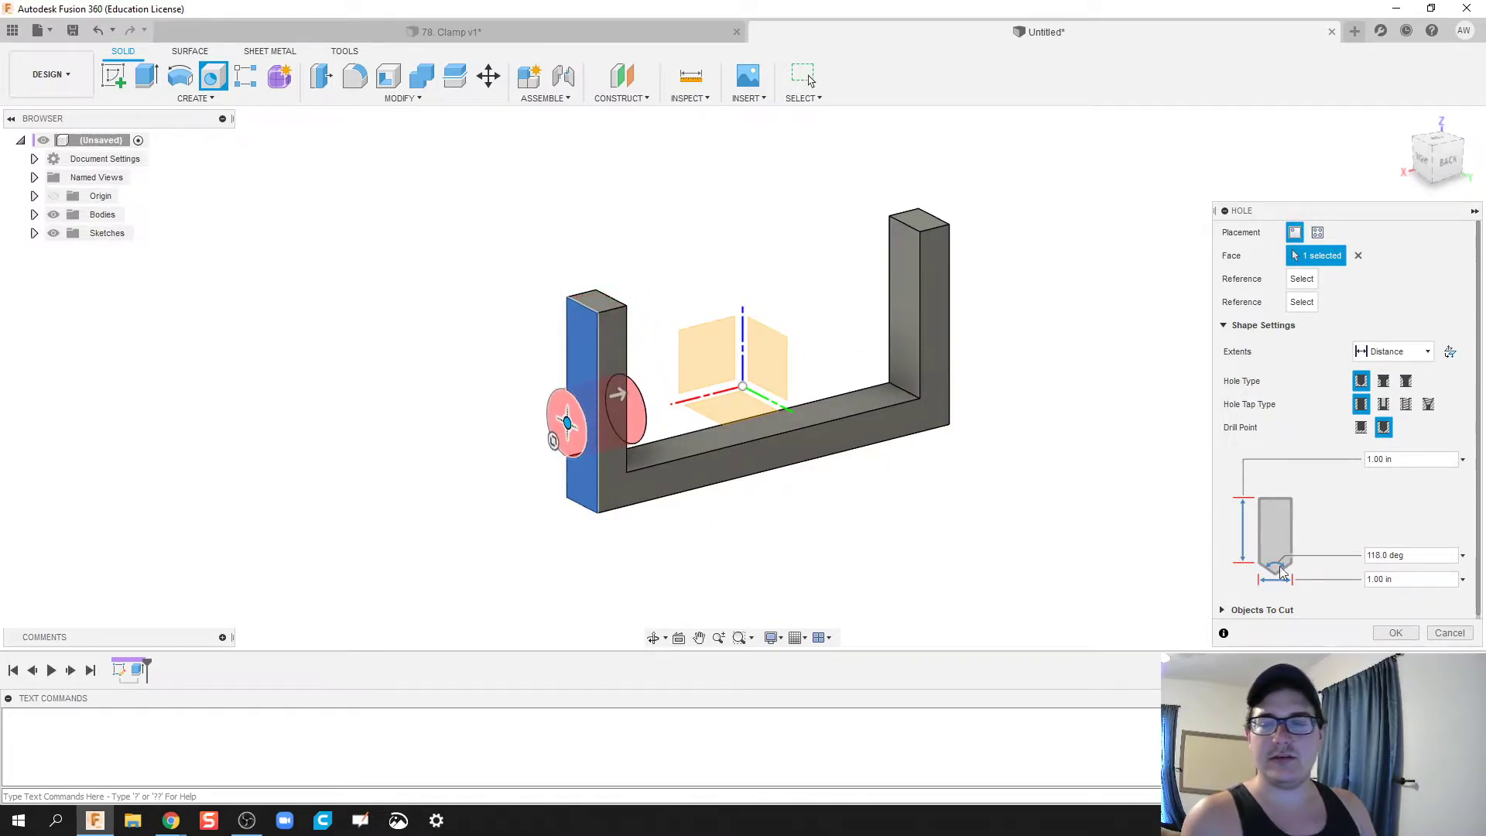
{"action": "left_click", "coordinate": [1451, 637]}
- Sketch a 3/8 in diameter circle on the left post's outer face
{"action": "left_click", "coordinate": [116, 83]}
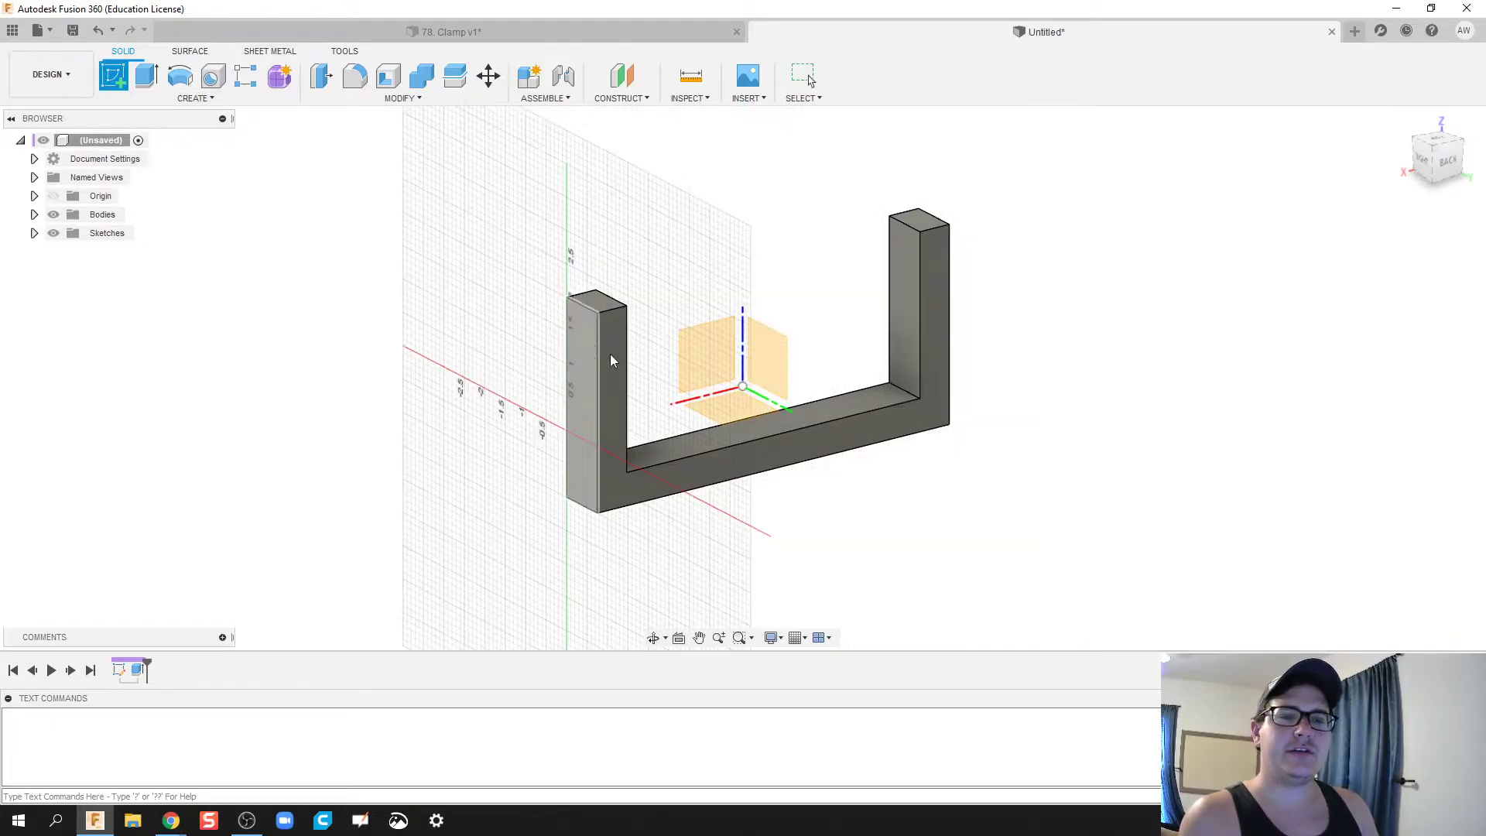
{"action": "left_click", "coordinate": [574, 342]}
{"action": "scroll", "coordinate": [690, 368], "scroll_direction": "up", "scroll_amount": 2}
{"action": "key", "text": "c"}
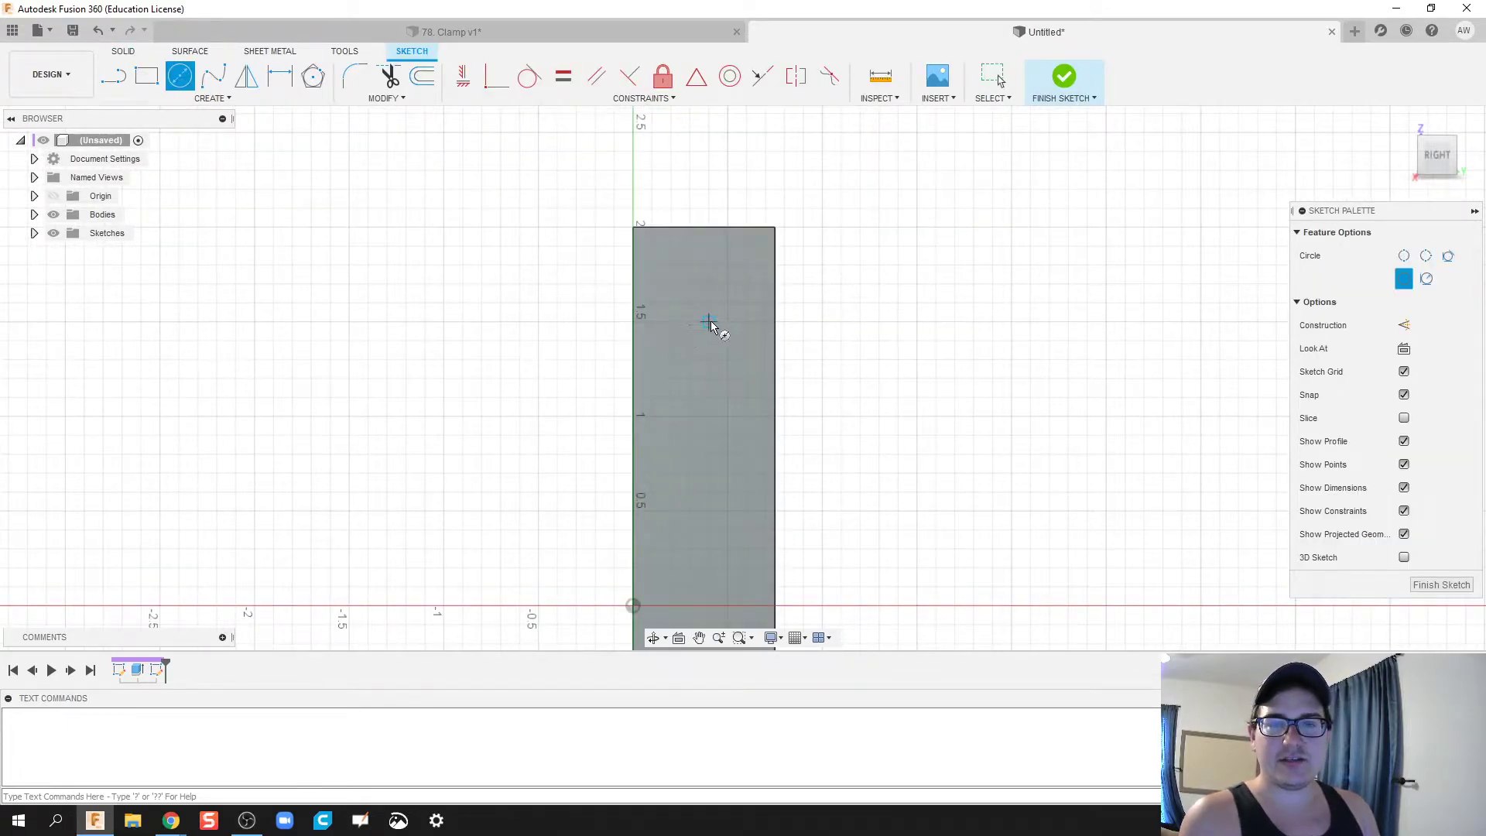
{"action": "left_click", "coordinate": [709, 321]}
{"action": "type", "text": "3/8"}
{"action": "key", "text": "Return"}
{"action": "key", "text": "Escape"}
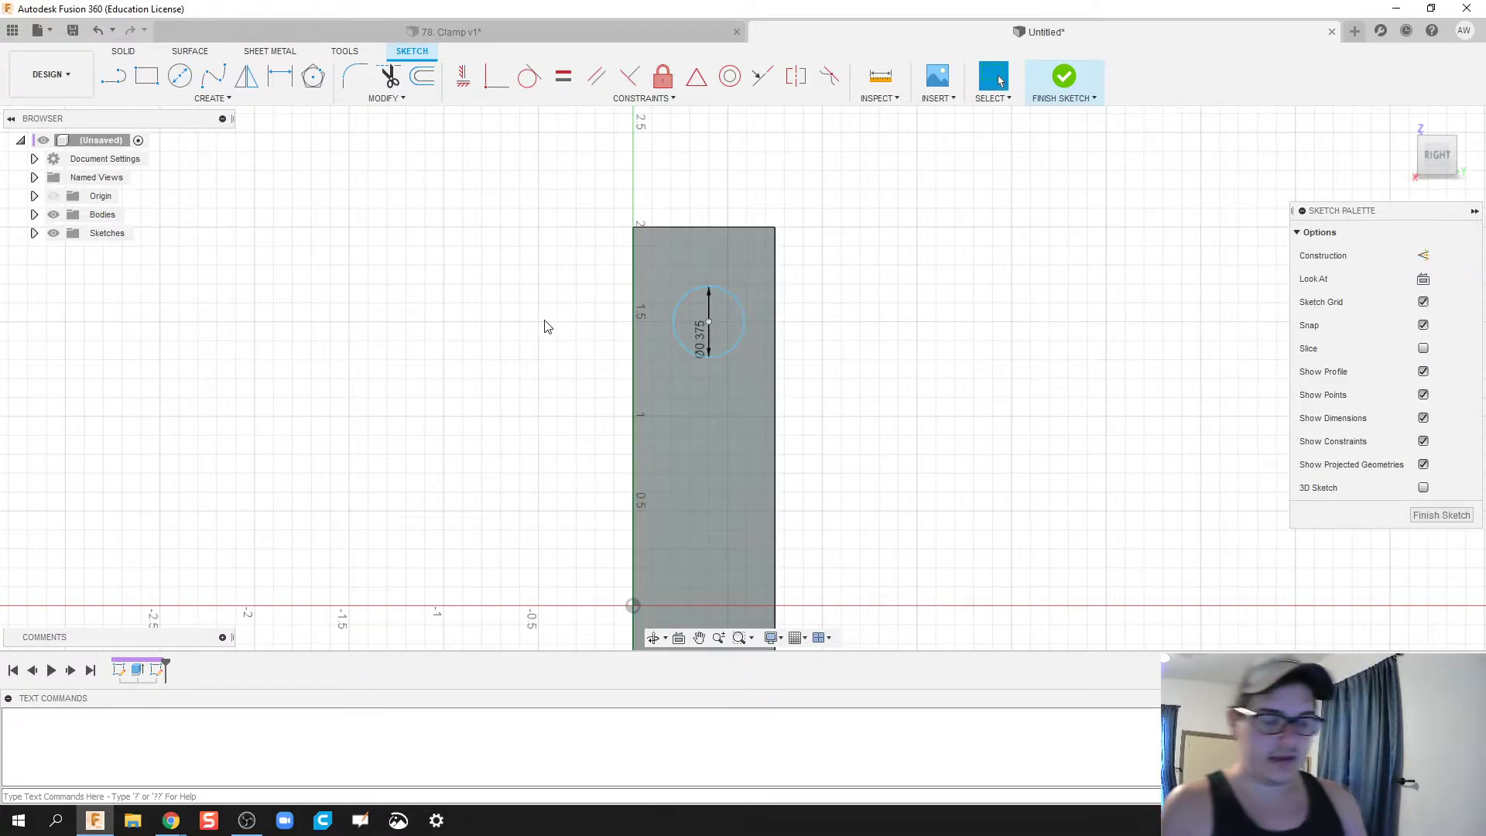
- Dimension the circle centre 0.75/2 (0.375 in) from the post's edge and finish the sketch
{"action": "key", "text": "d"}
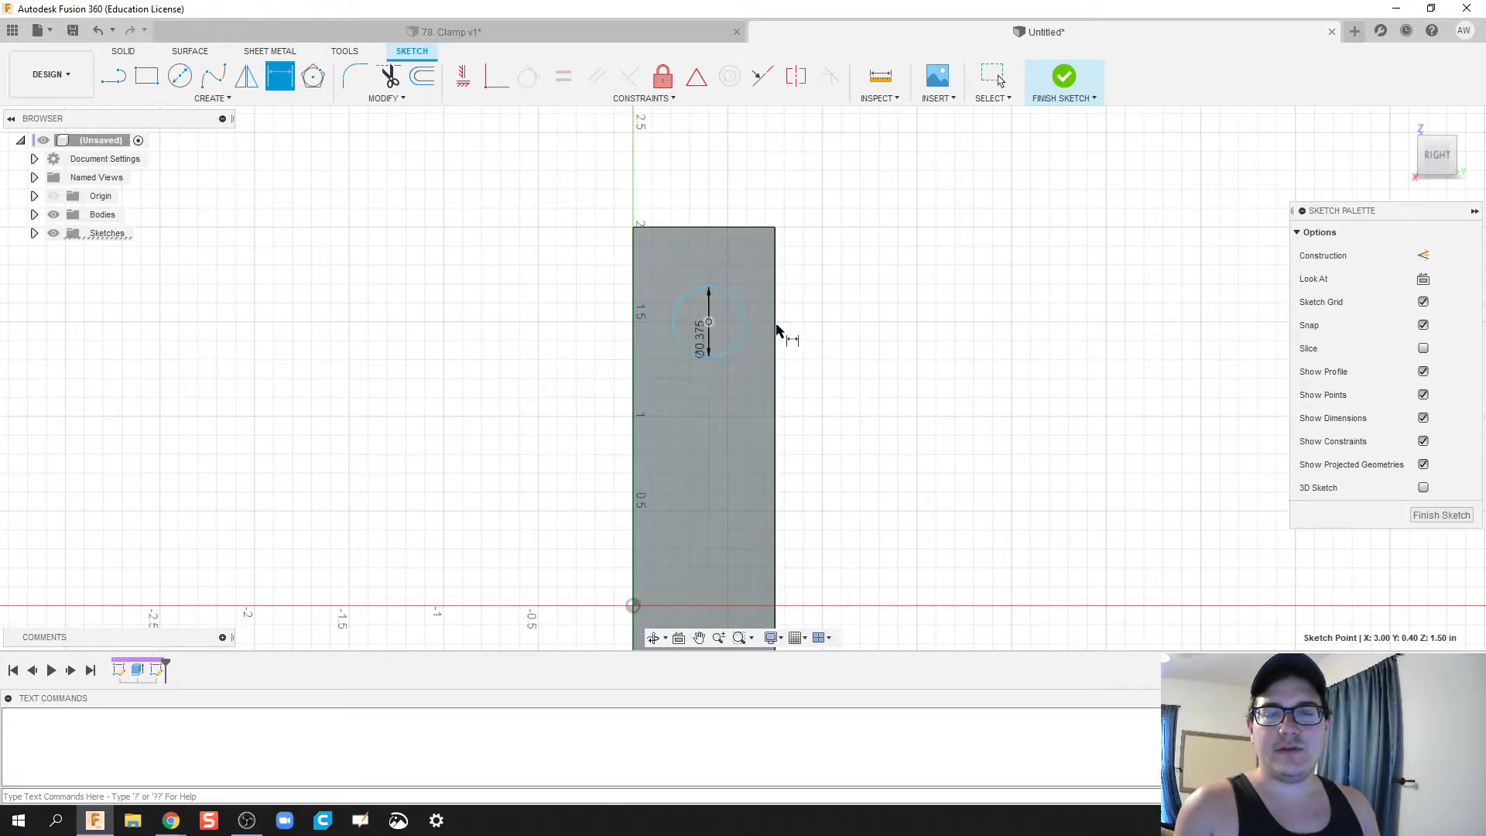
{"action": "left_click", "coordinate": [775, 334]}
{"action": "left_click", "coordinate": [708, 322]}
{"action": "left_click", "coordinate": [755, 201]}
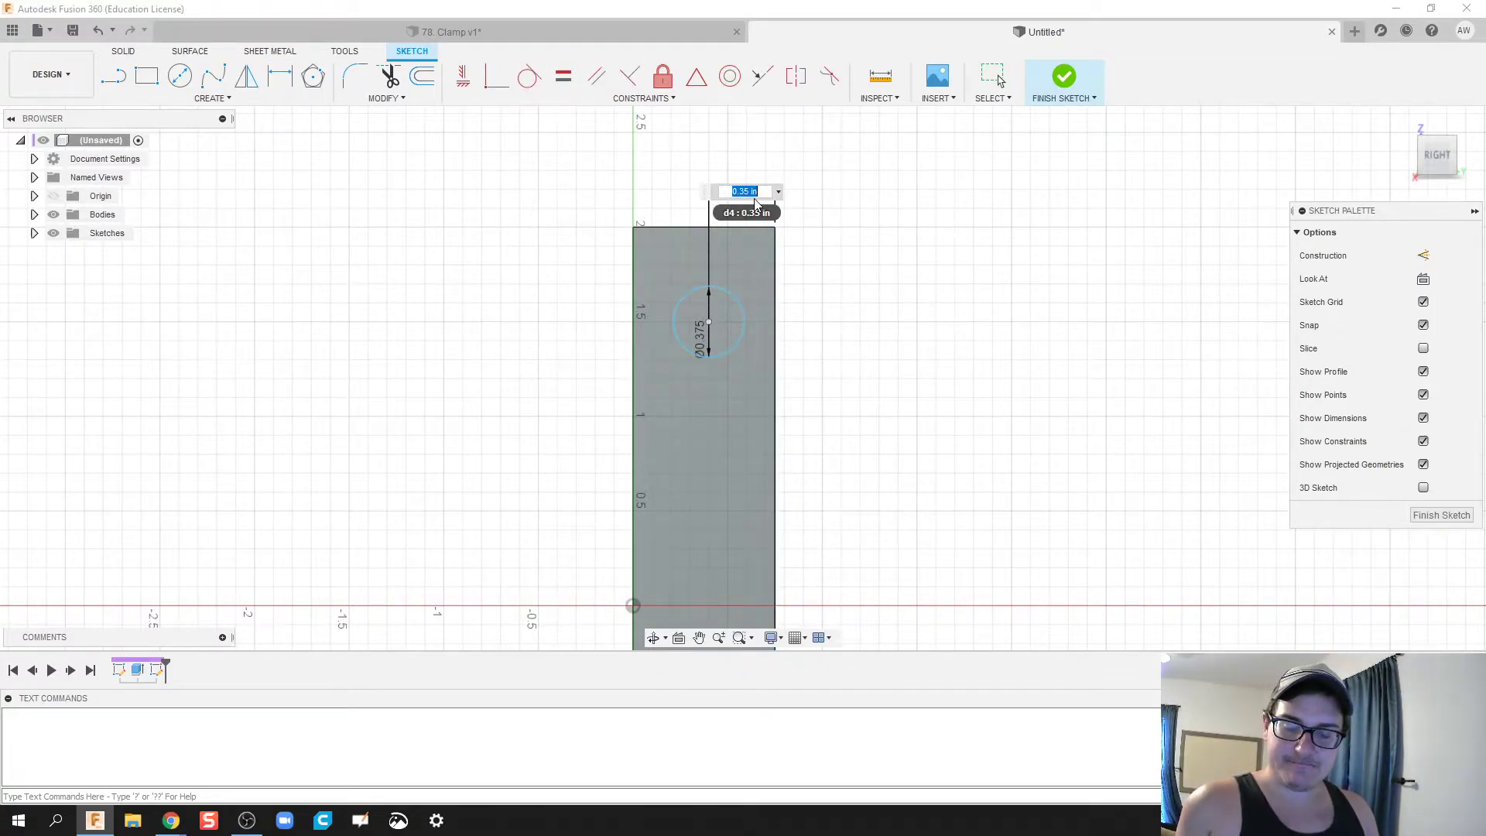
{"action": "type", "text": "0.75"}
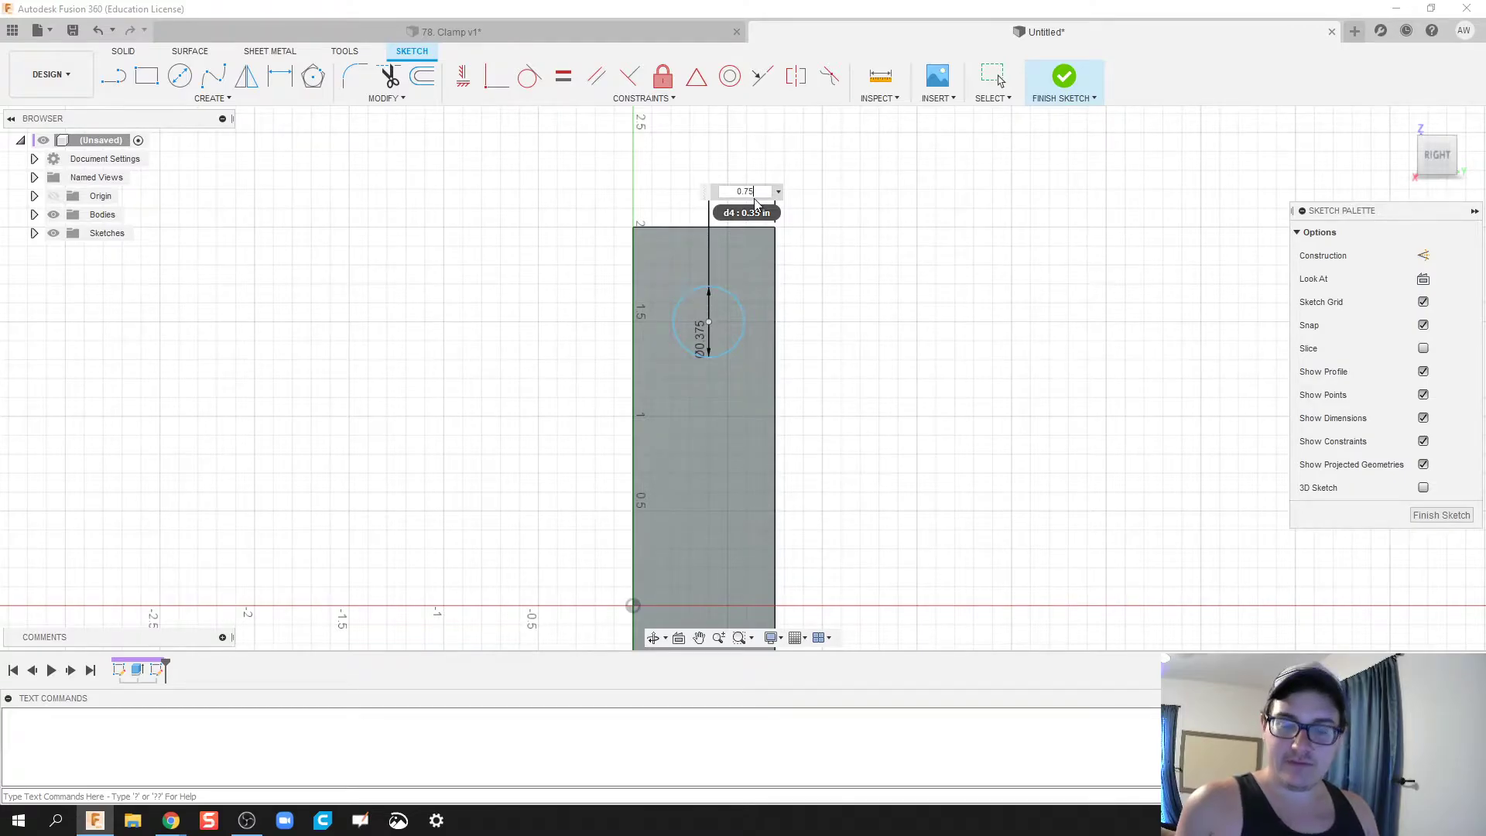
{"action": "type", "text": "/2"}
{"action": "key", "text": "Return"}
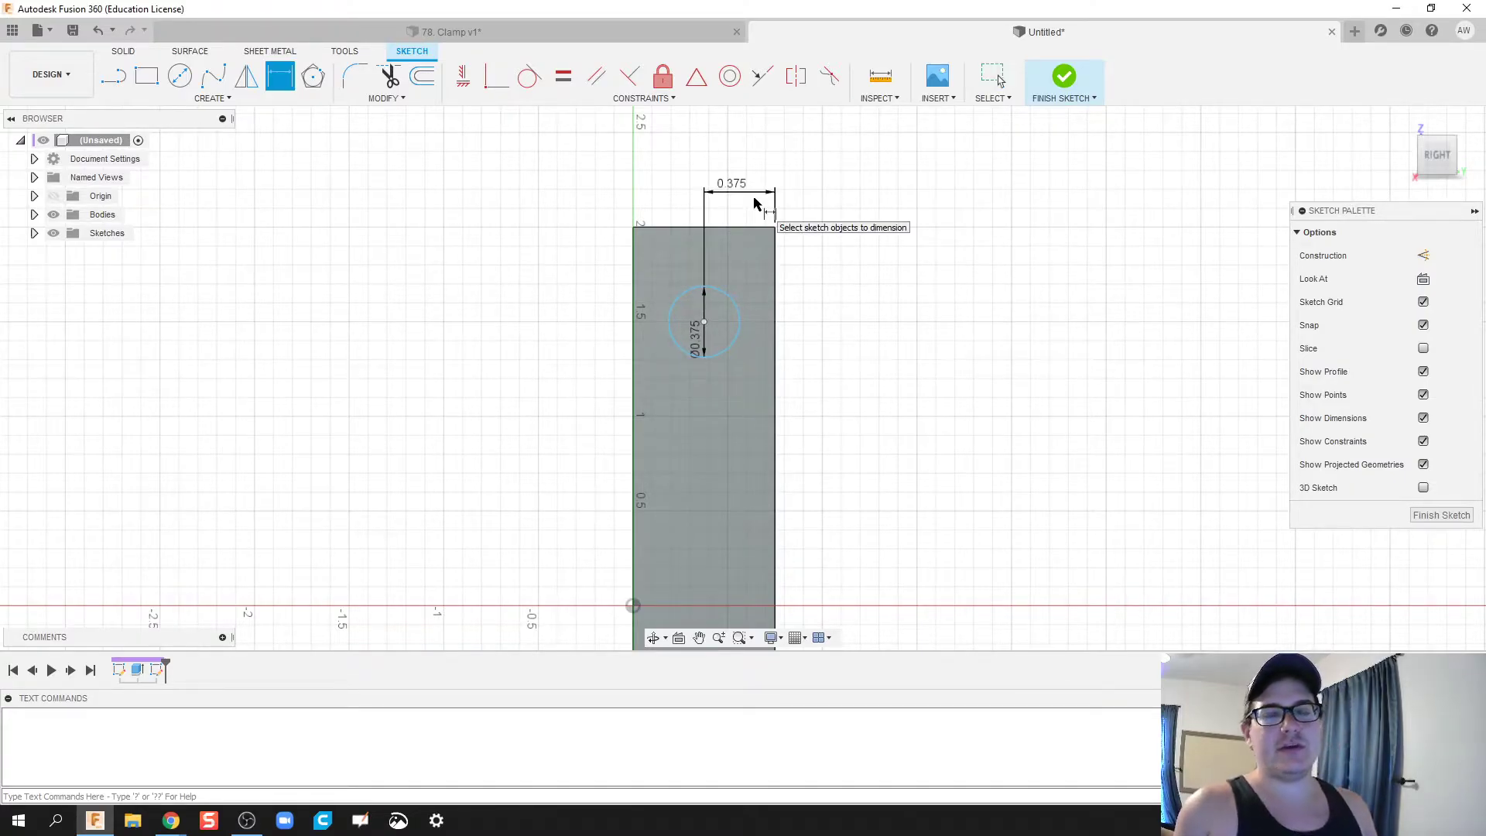
{"action": "left_click", "coordinate": [1065, 78]}
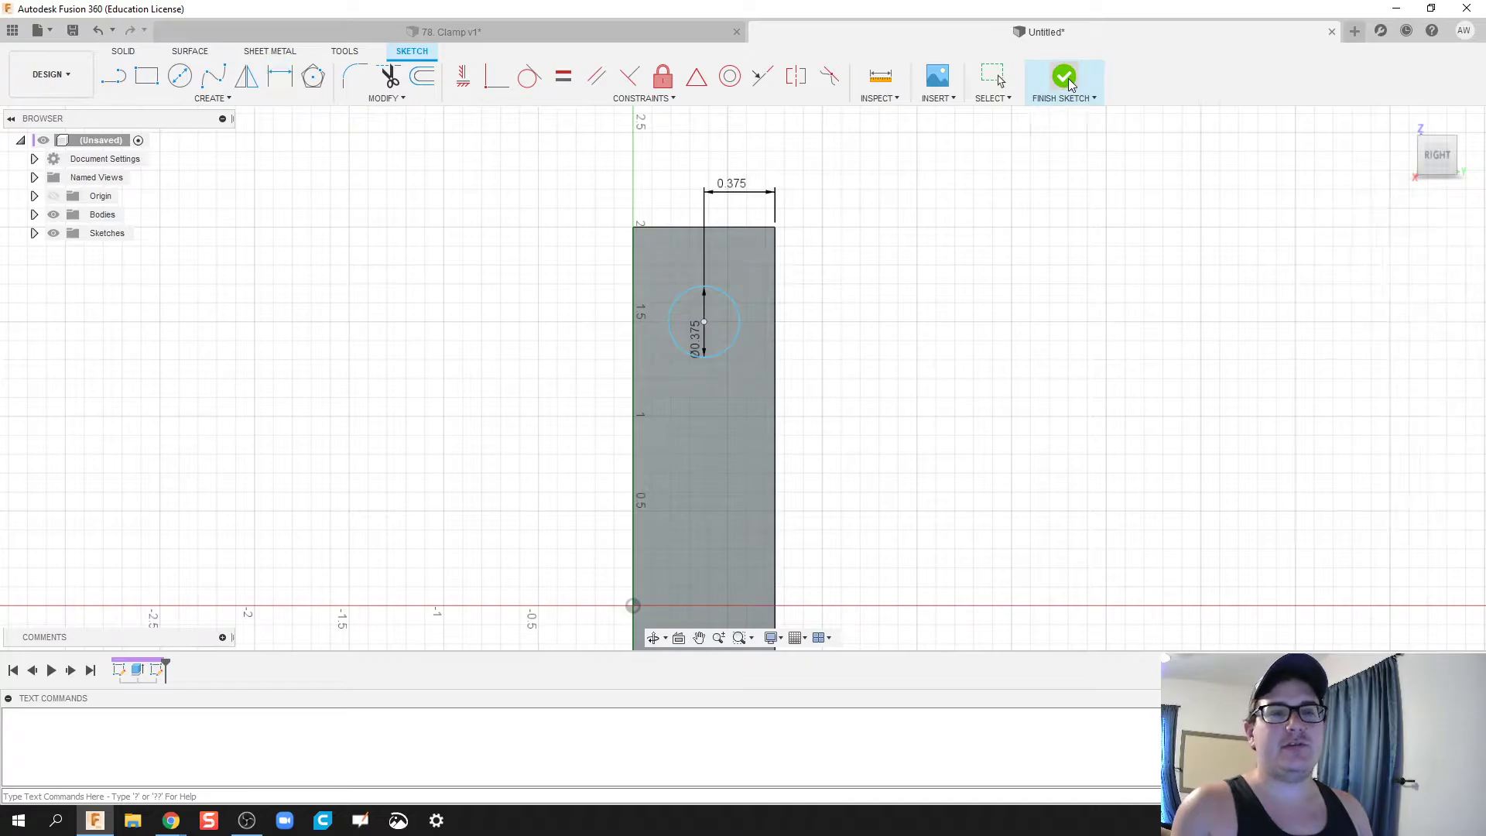
- Extrude the circle as a cut through the left post to form the hole
{"action": "key", "text": "e"}
{"action": "left_click", "coordinate": [683, 322]}
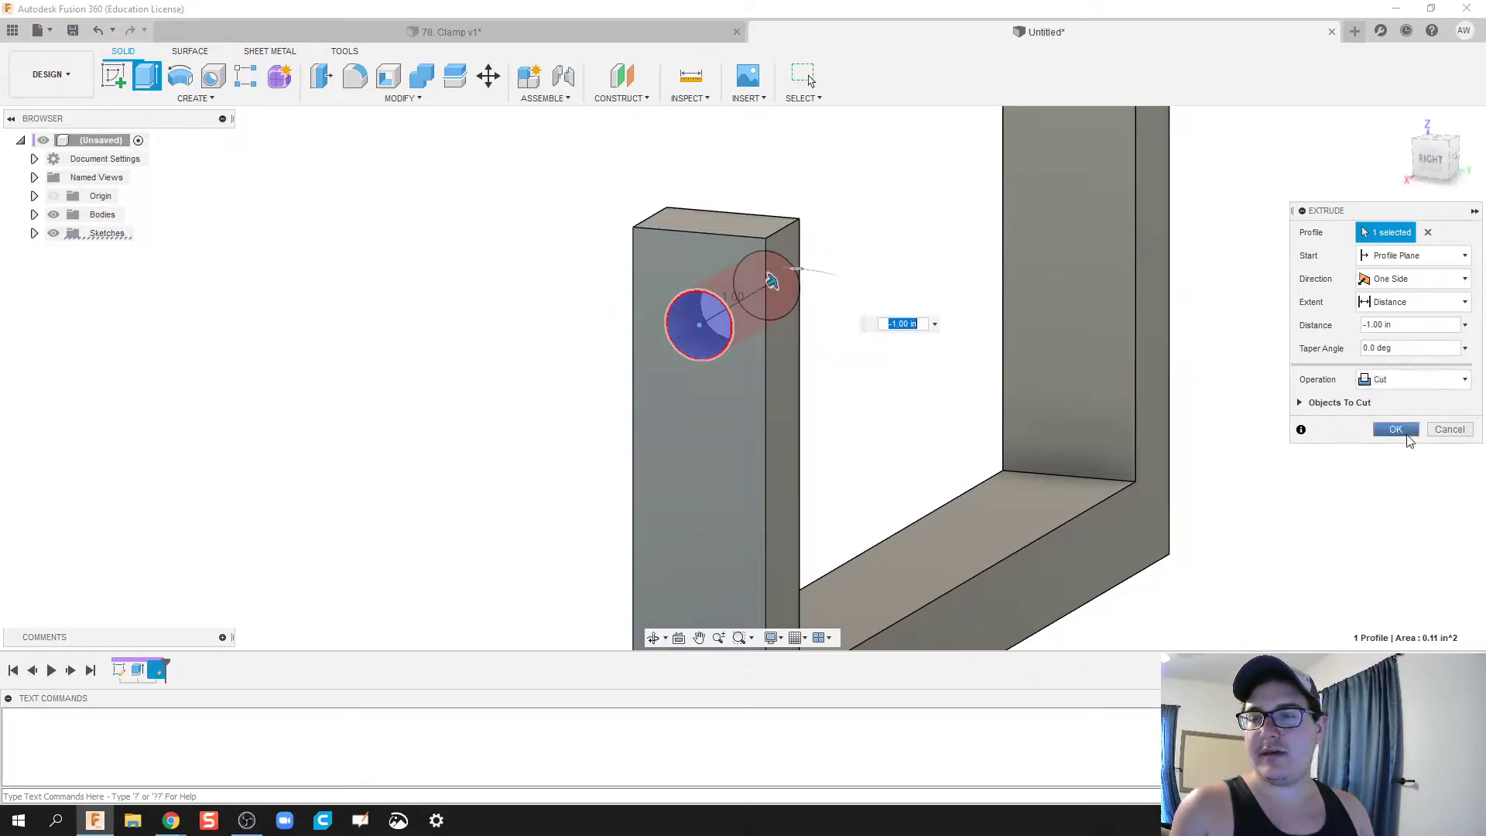
{"action": "left_click", "coordinate": [1395, 429]}
{"action": "scroll", "coordinate": [569, 362], "scroll_direction": "down", "scroll_amount": 4}
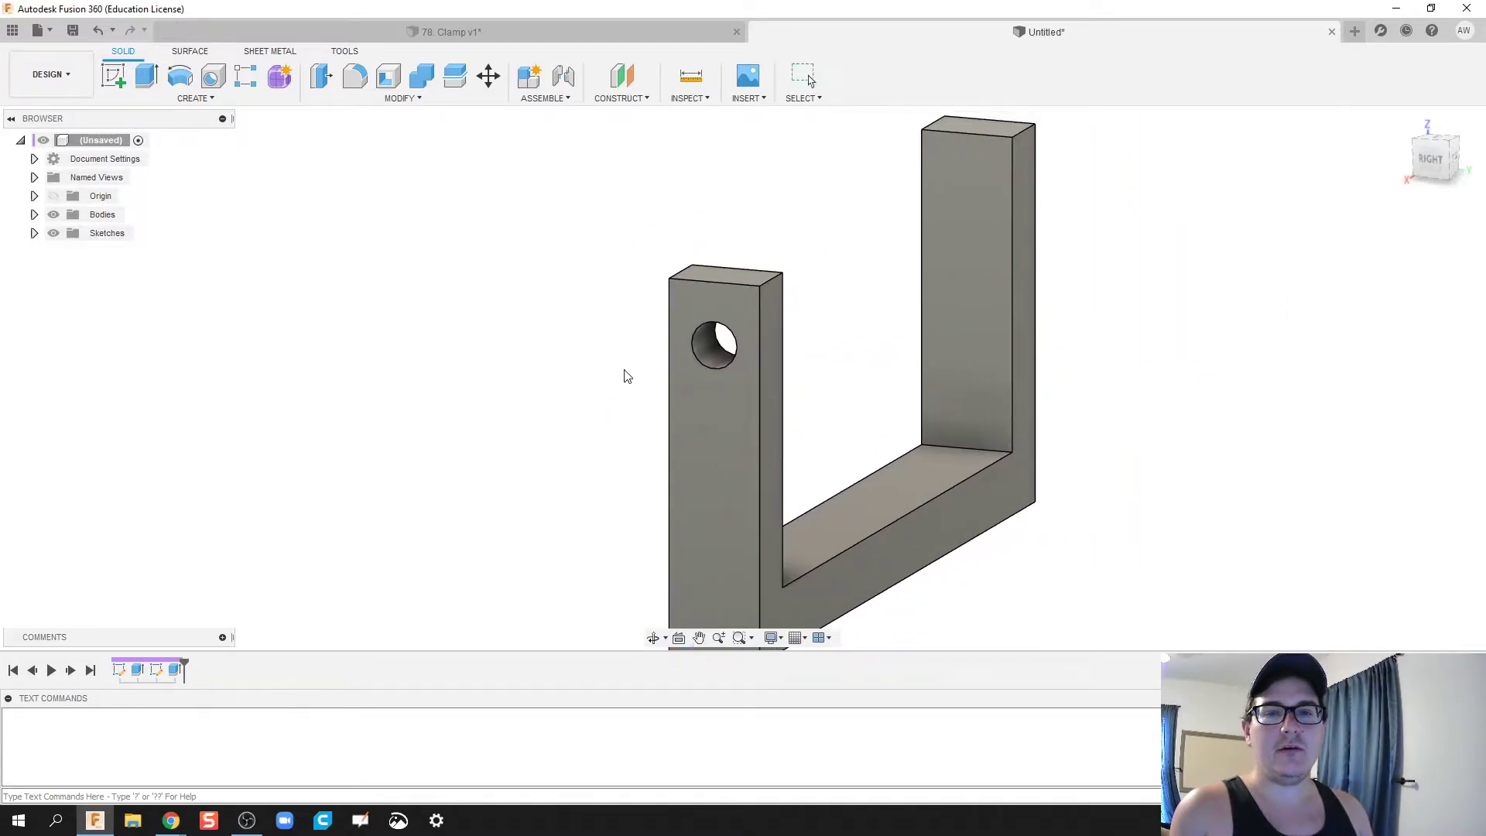
- Add a thread to the hole's inner face and set it to Modeled
{"action": "left_click", "coordinate": [155, 99]}
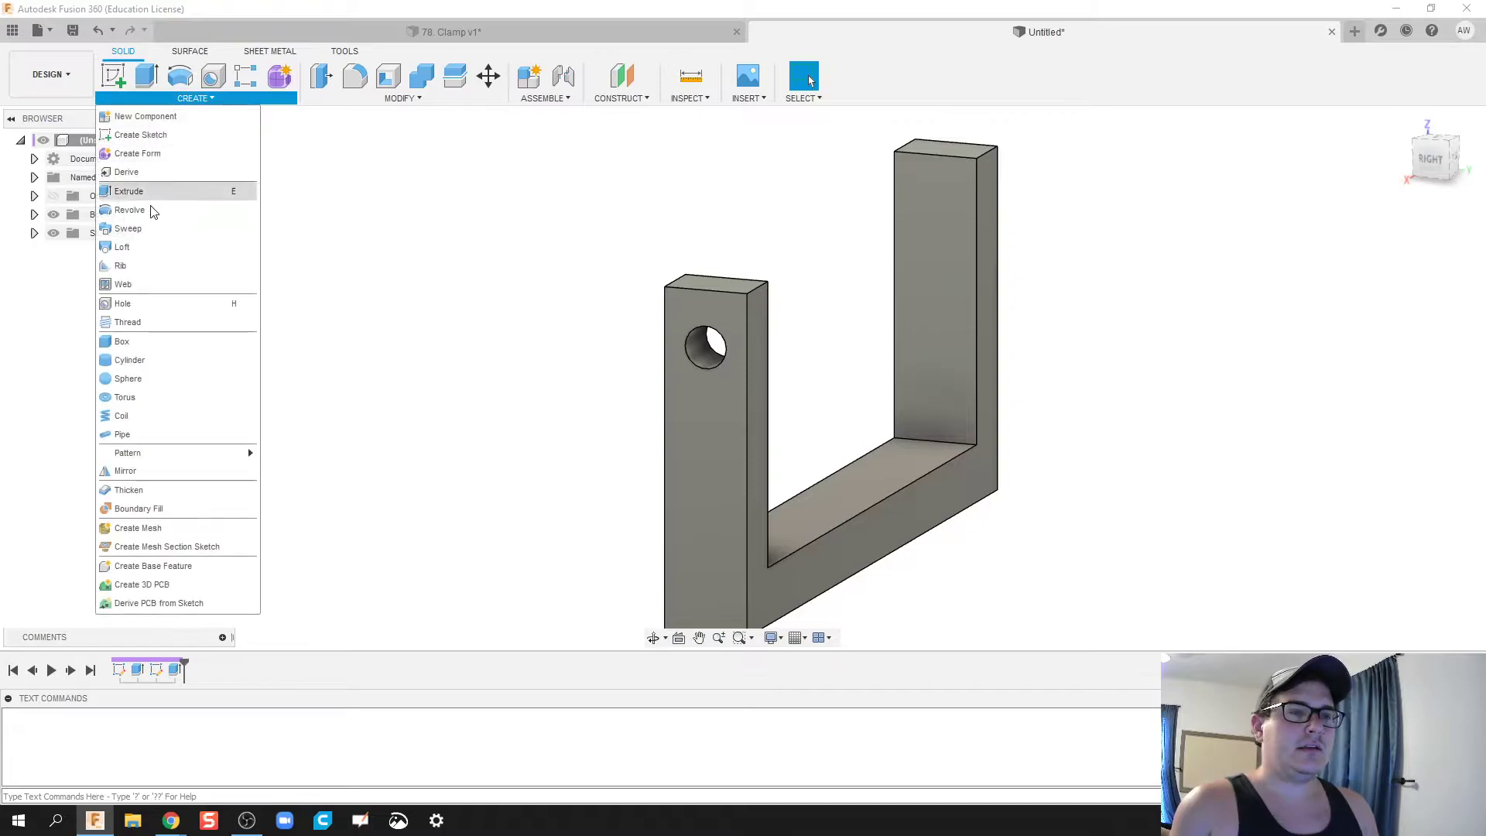
{"action": "left_click", "coordinate": [161, 322]}
{"action": "left_click", "coordinate": [691, 355]}
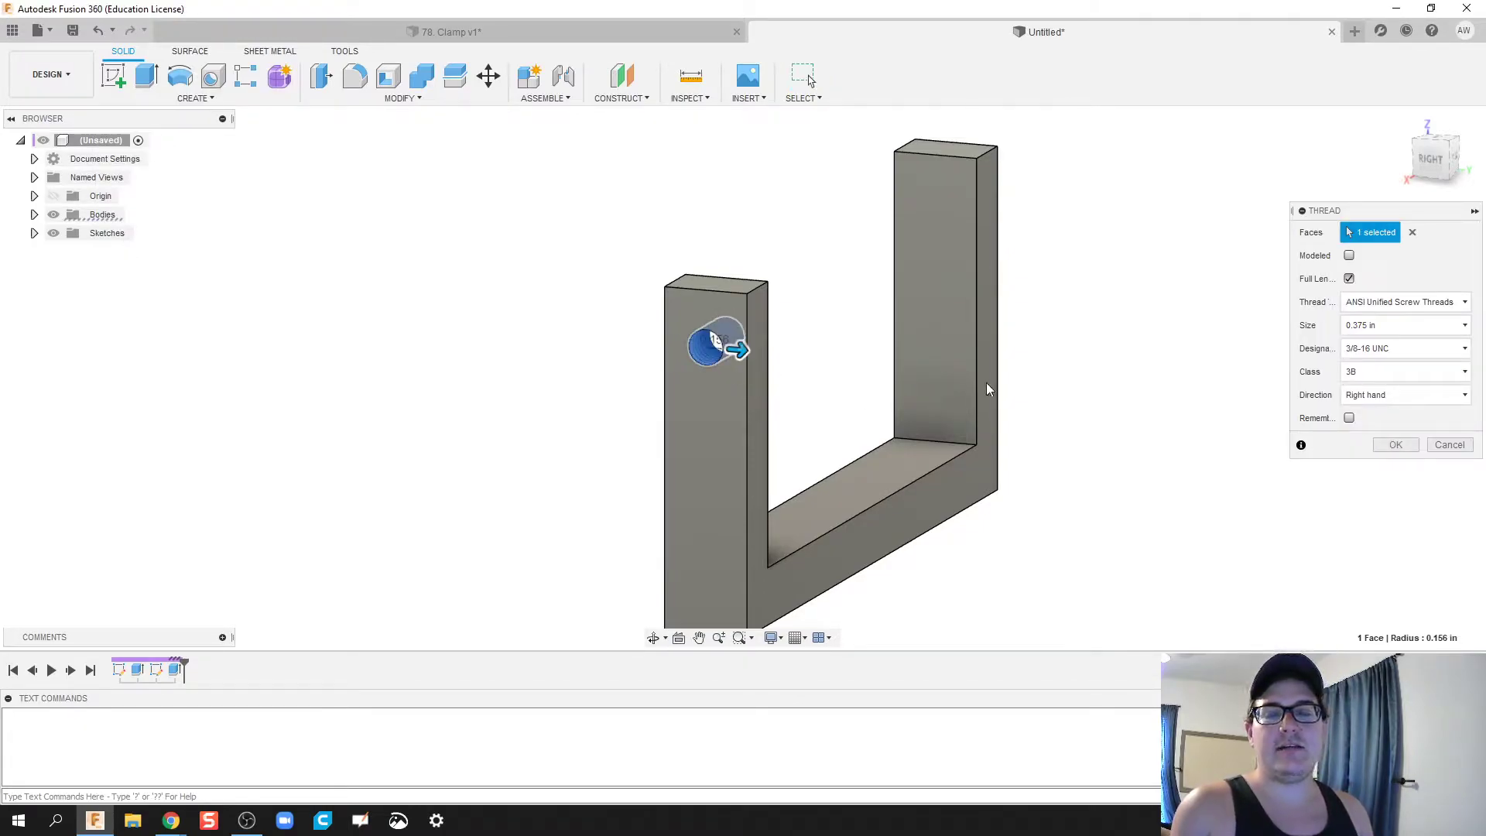
{"action": "scroll", "coordinate": [763, 378], "scroll_direction": "up", "scroll_amount": 2}
{"action": "scroll", "coordinate": [916, 364], "scroll_direction": "up", "scroll_amount": 1}
{"action": "scroll", "coordinate": [978, 346], "scroll_direction": "up", "scroll_amount": 1}
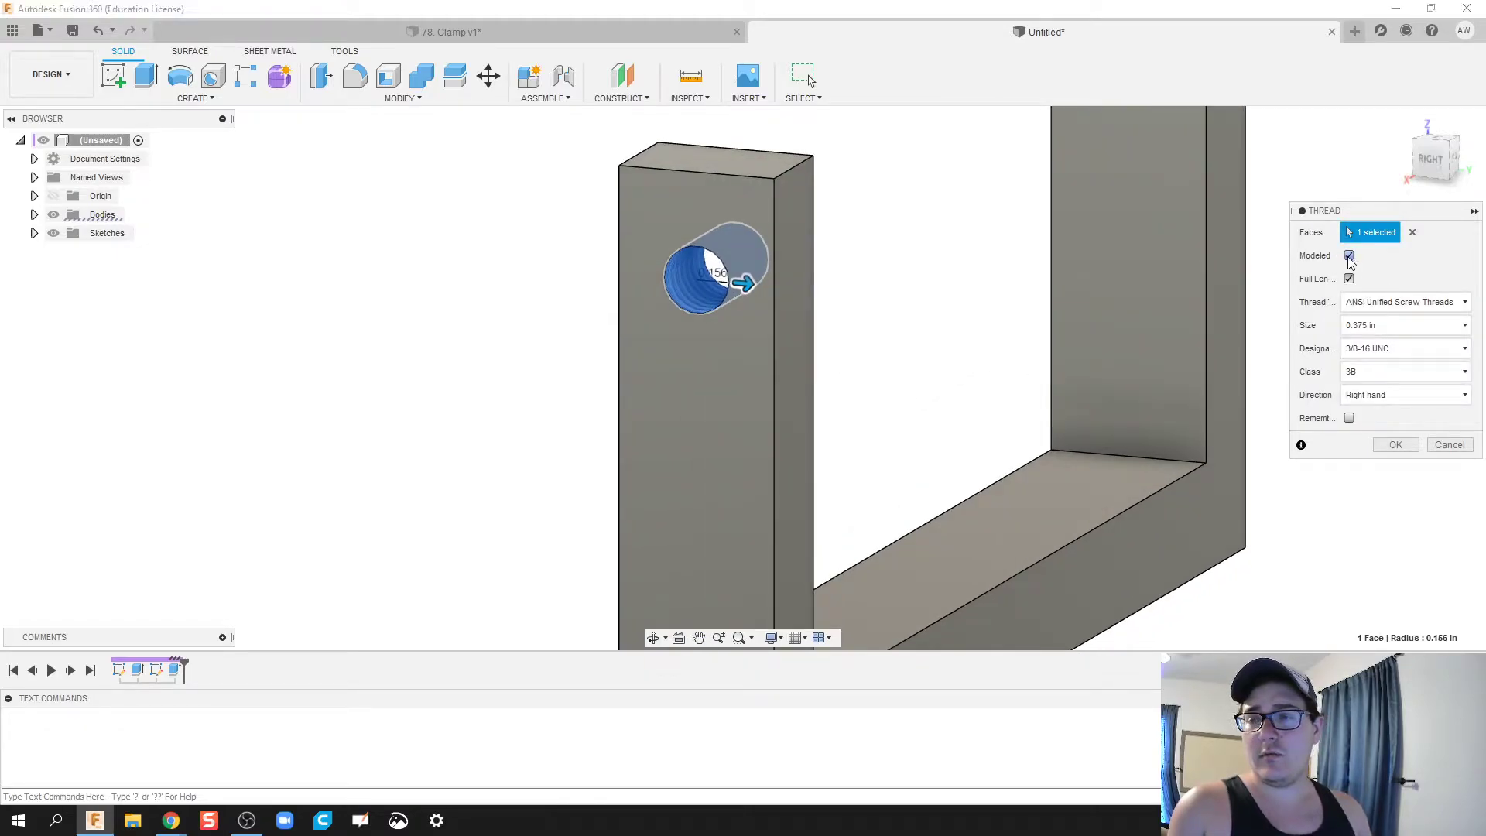
{"action": "left_click", "coordinate": [1349, 256]}
{"action": "scroll", "coordinate": [681, 345], "scroll_direction": "up", "scroll_amount": 5}
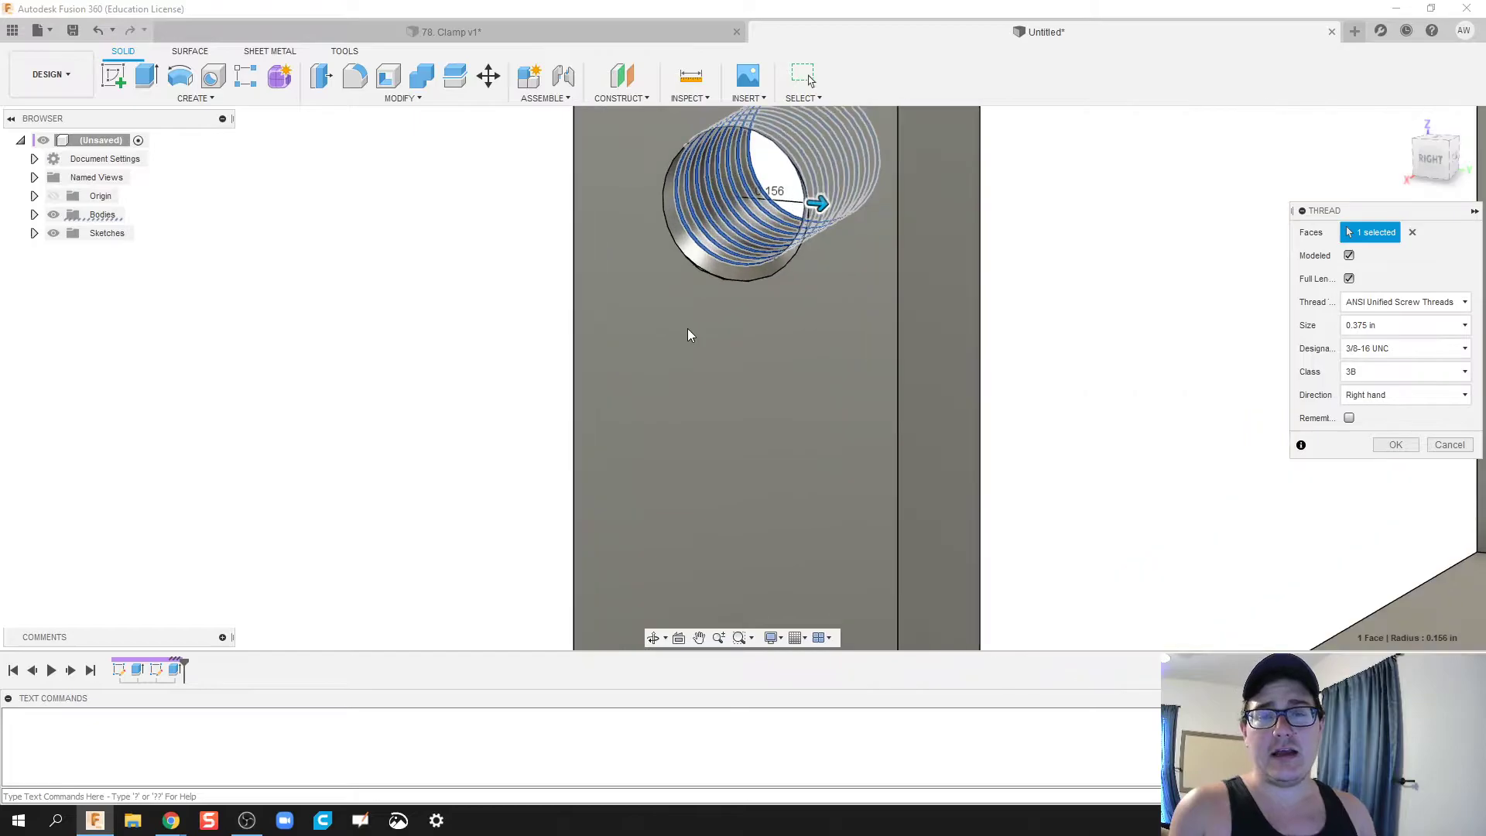
{"action": "scroll", "coordinate": [704, 366], "scroll_direction": "up", "scroll_amount": 2}
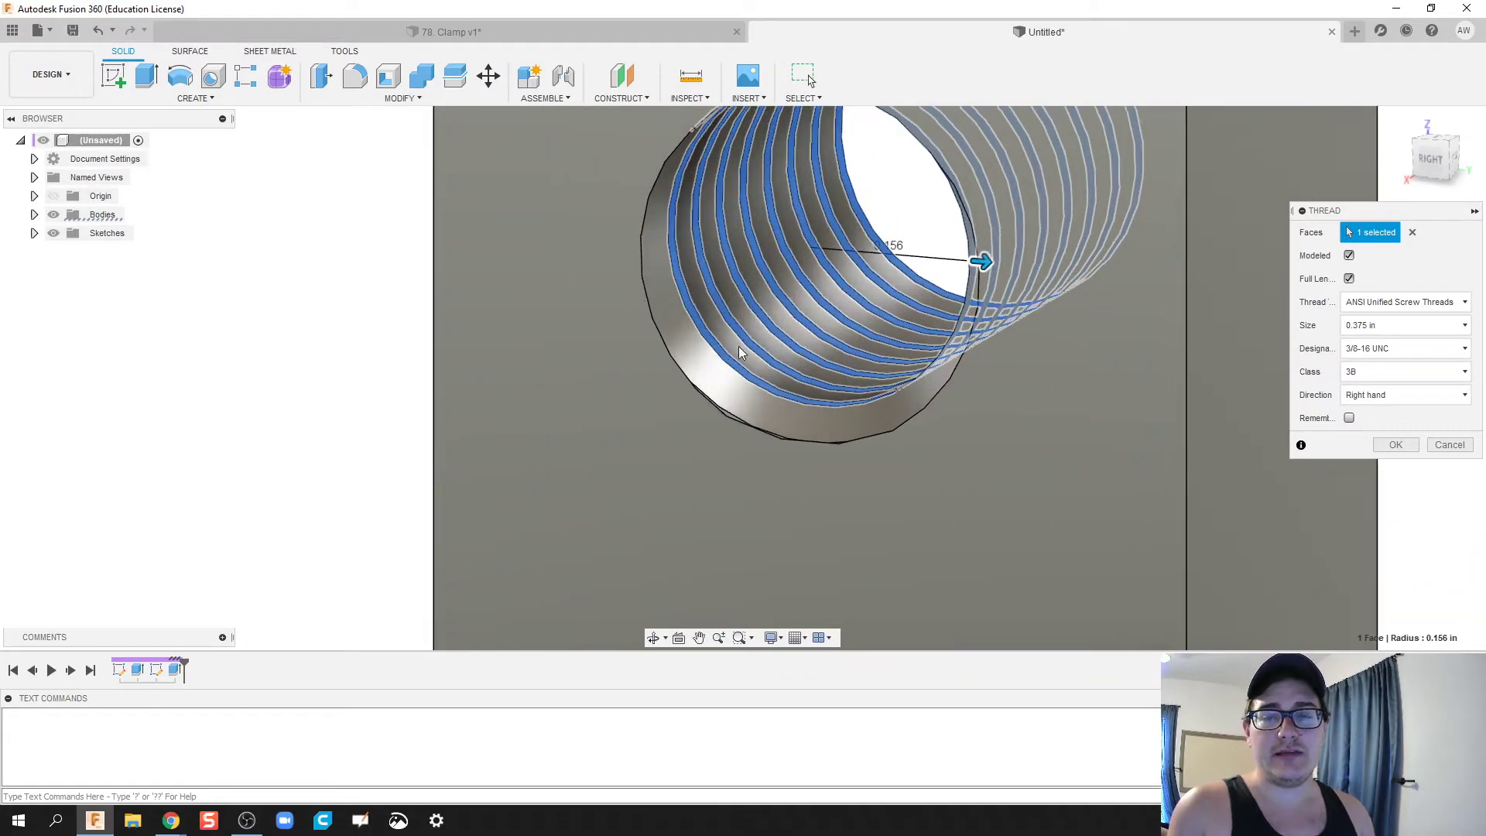
{"action": "scroll", "coordinate": [875, 382], "scroll_direction": "down", "scroll_amount": 5}
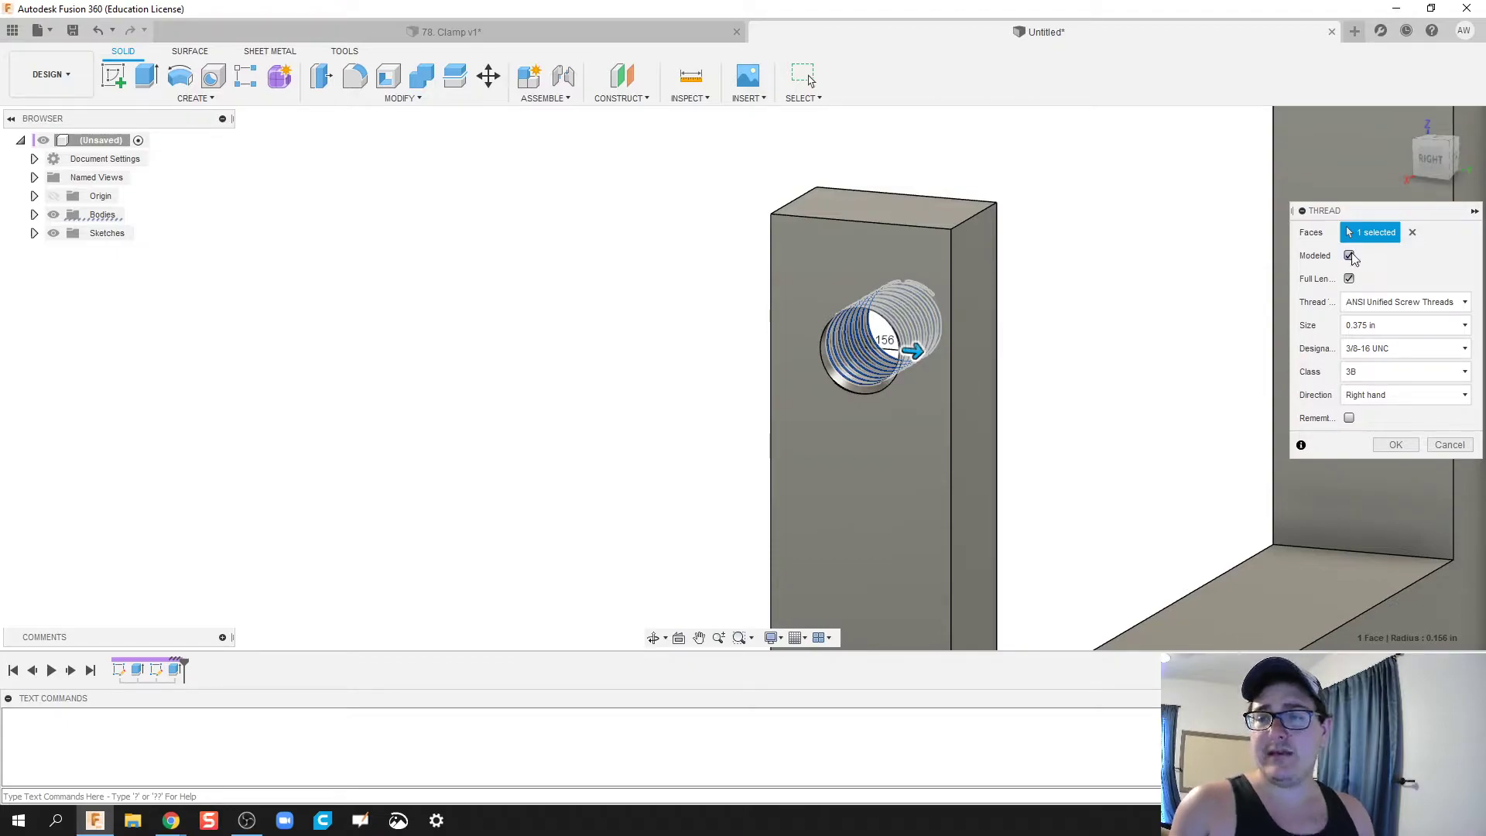
- Compare with cosmetic, keep the modeled 3/8-16 UNC thread, confirm, and view the whole clamp
{"action": "left_click", "coordinate": [1349, 256]}
{"action": "scroll", "coordinate": [931, 323], "scroll_direction": "up", "scroll_amount": 2}
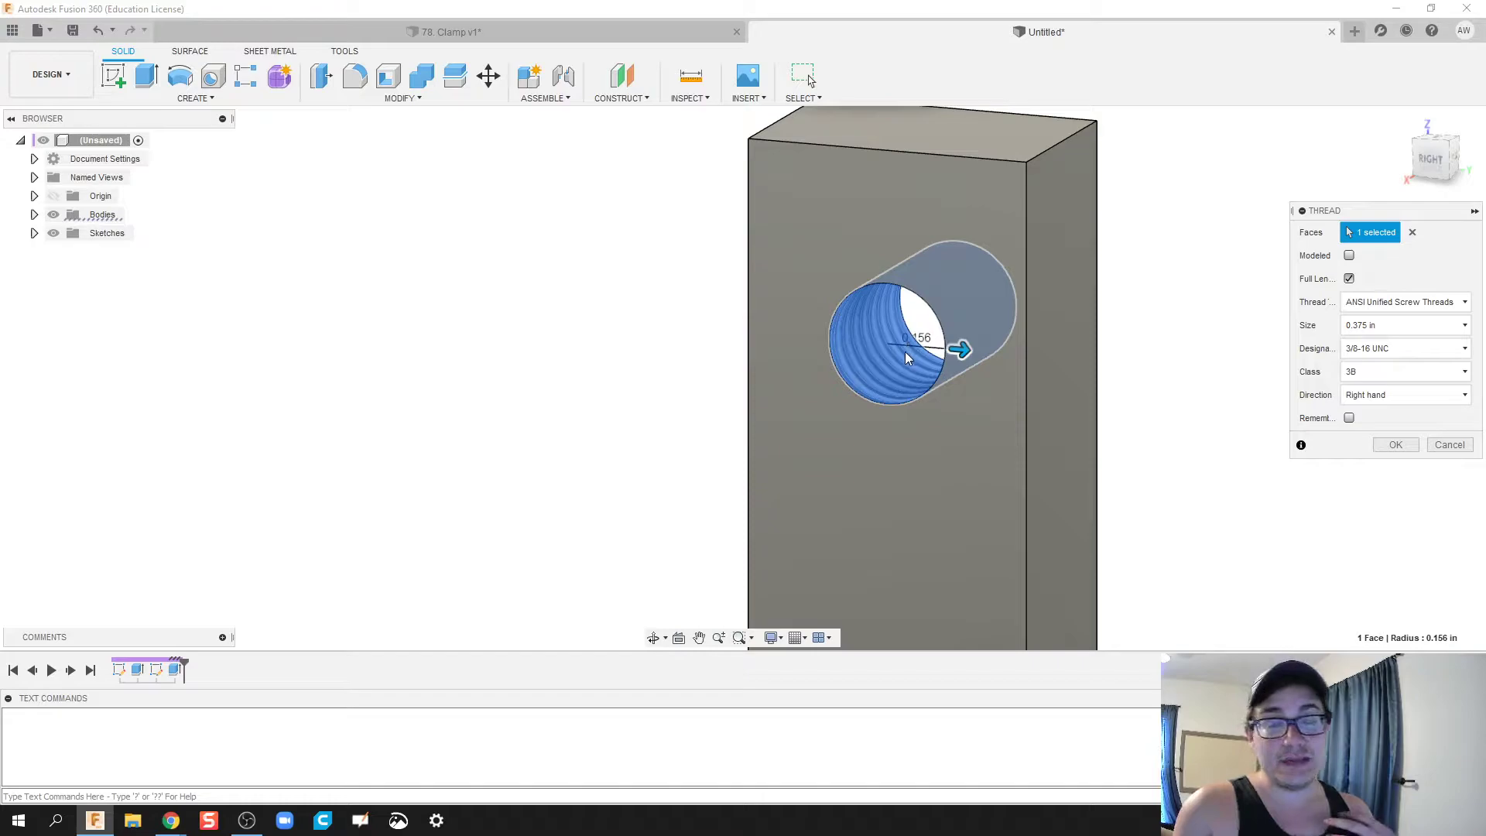
{"action": "left_click", "coordinate": [1350, 256]}
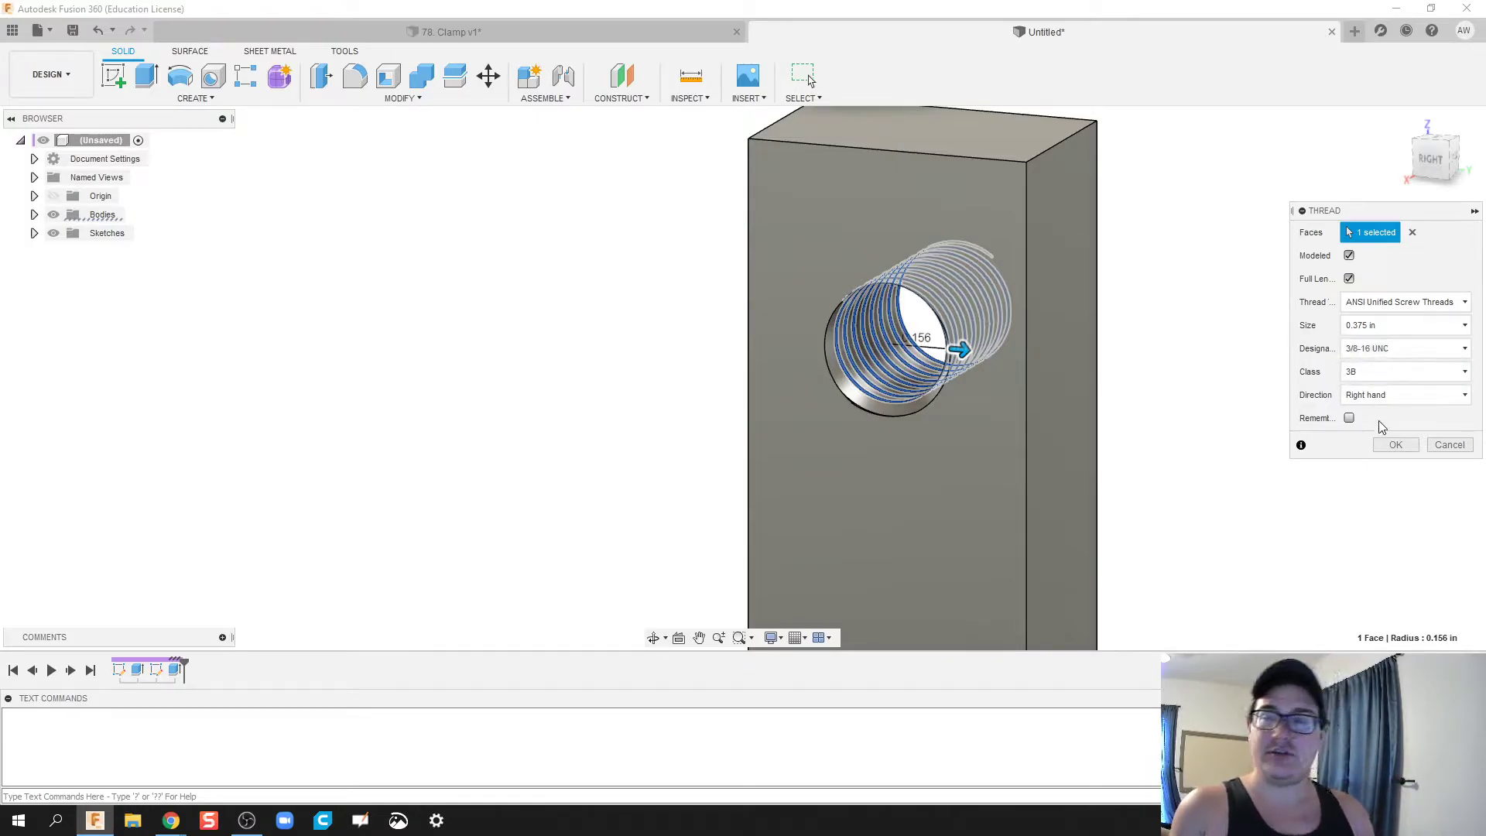
{"action": "left_click", "coordinate": [1395, 444]}
{"action": "scroll", "coordinate": [960, 442], "scroll_direction": "down", "scroll_amount": 3}
{"action": "scroll", "coordinate": [720, 418], "scroll_direction": "down", "scroll_amount": 4}
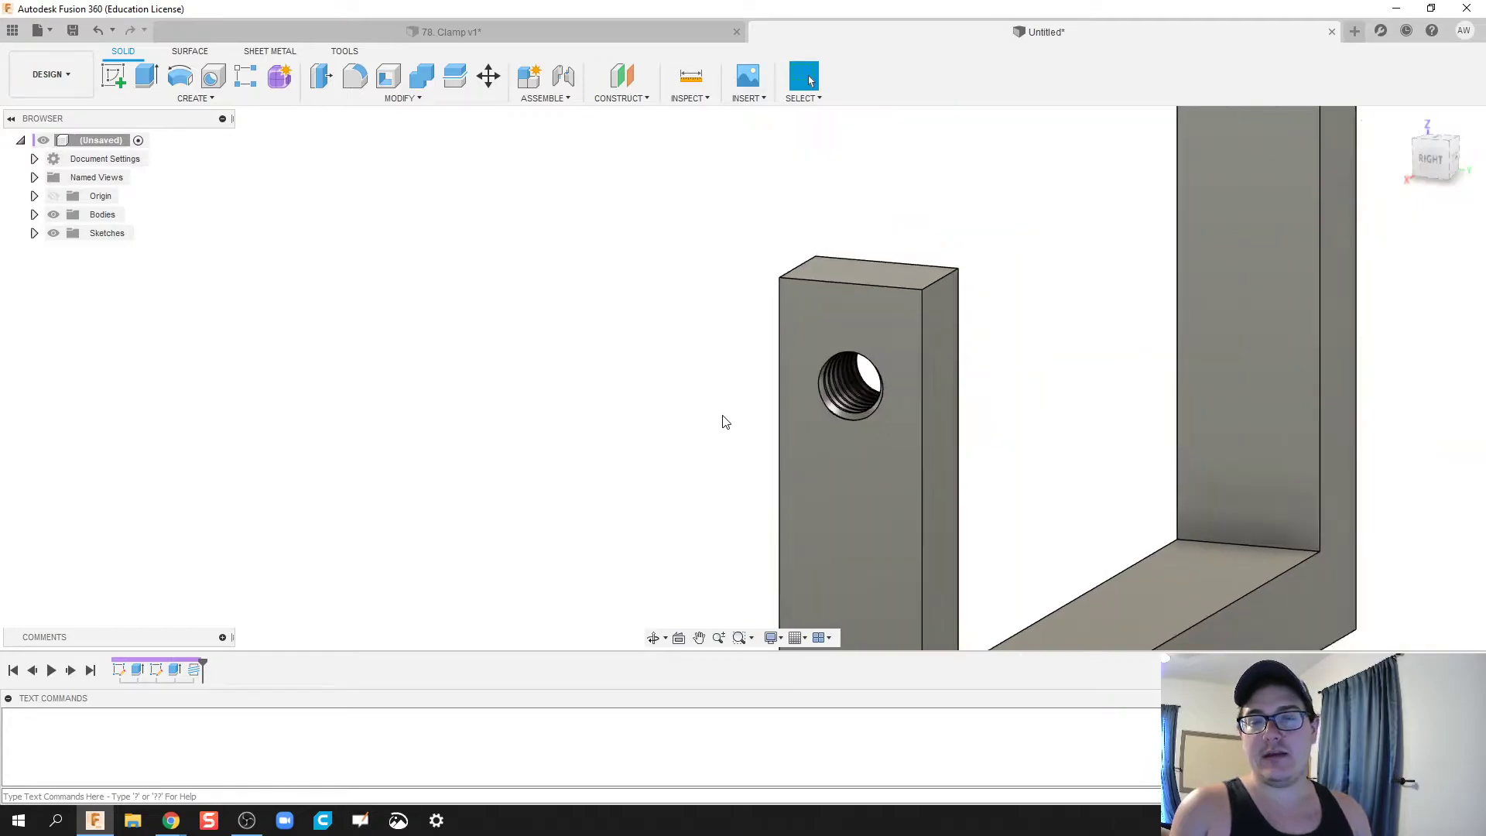
{"action": "middle_click_drag", "start_coordinate": [655, 409], "coordinate": [555, 345], "text": "shift"}
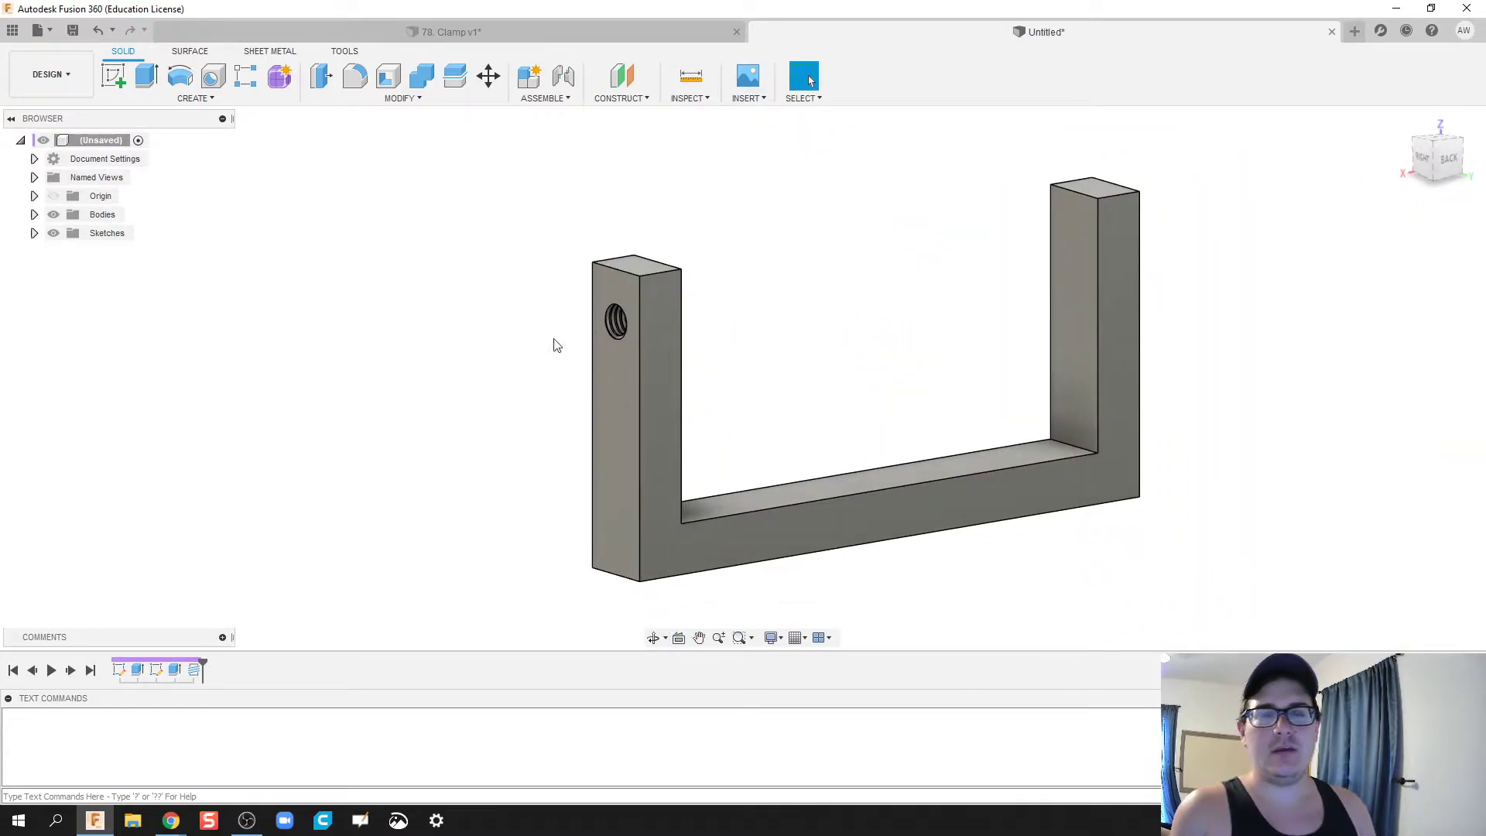
- Create a new component from the U-shaped clamp body
{"action": "left_click", "coordinate": [195, 98]}
{"action": "left_click", "coordinate": [205, 113]}
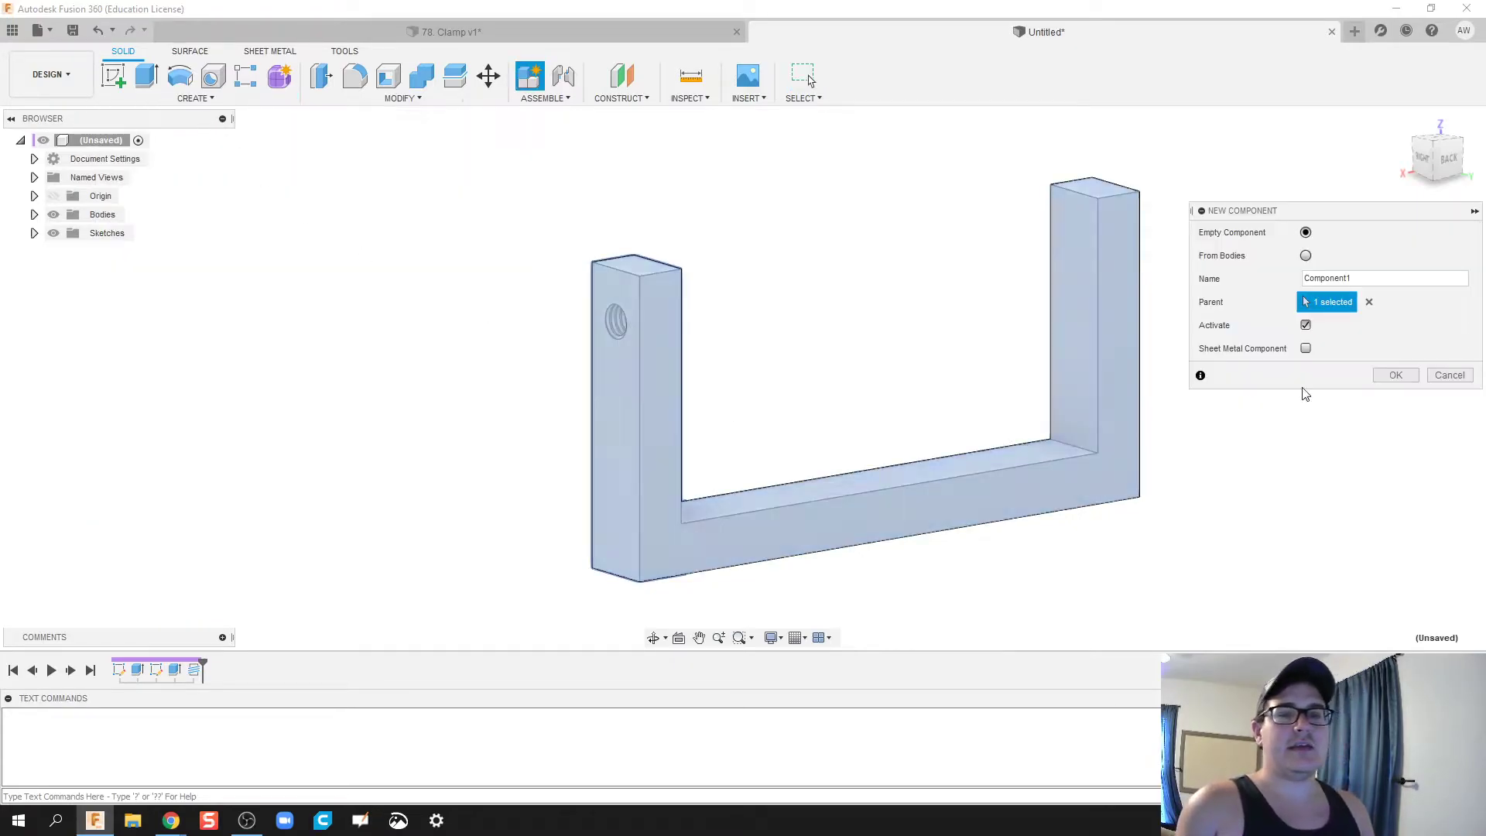
{"action": "left_click", "coordinate": [1306, 256]}
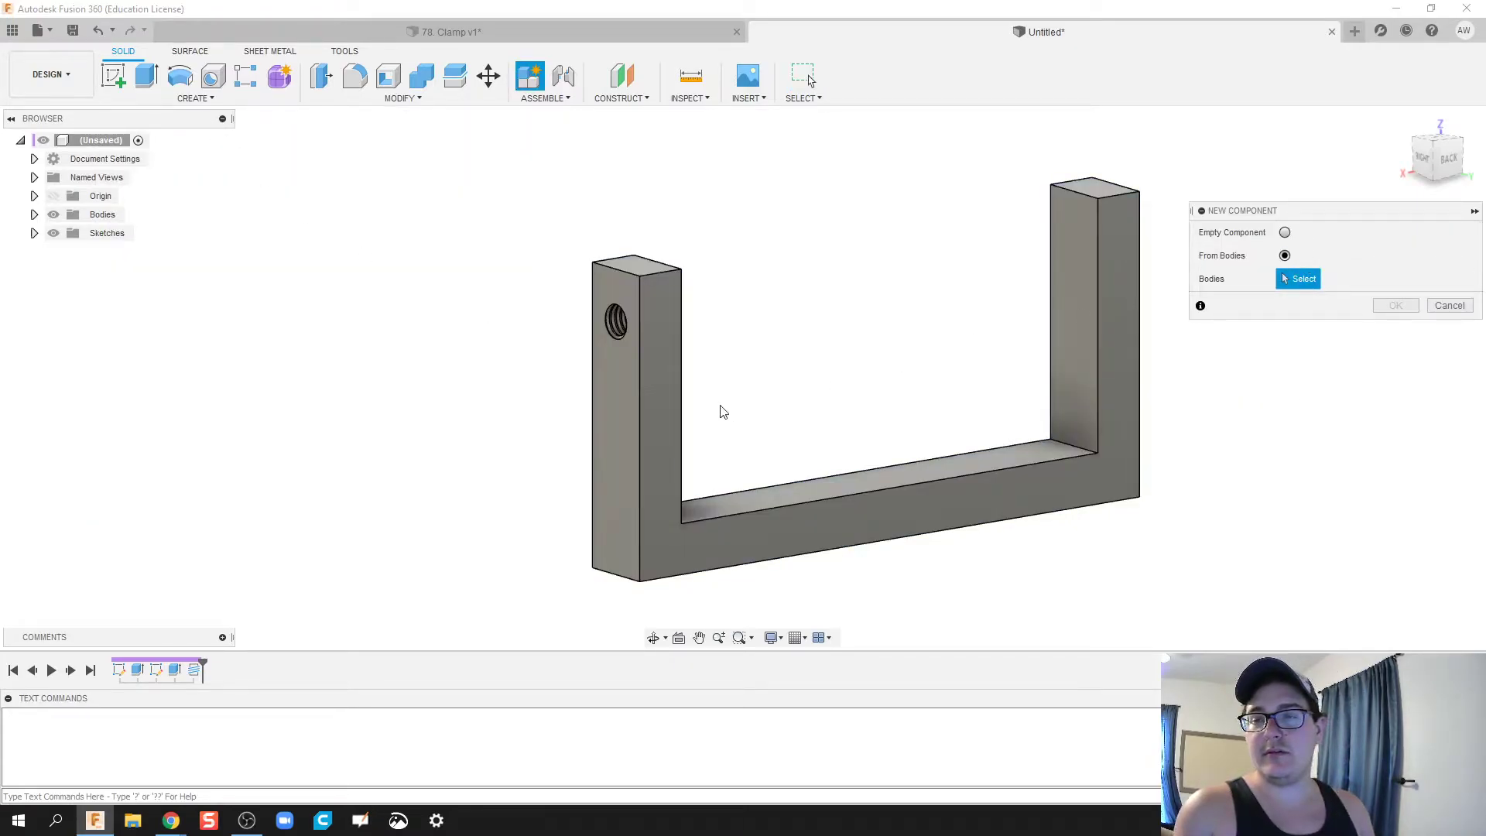
{"action": "left_click", "coordinate": [650, 487]}
{"action": "left_click", "coordinate": [1395, 305]}
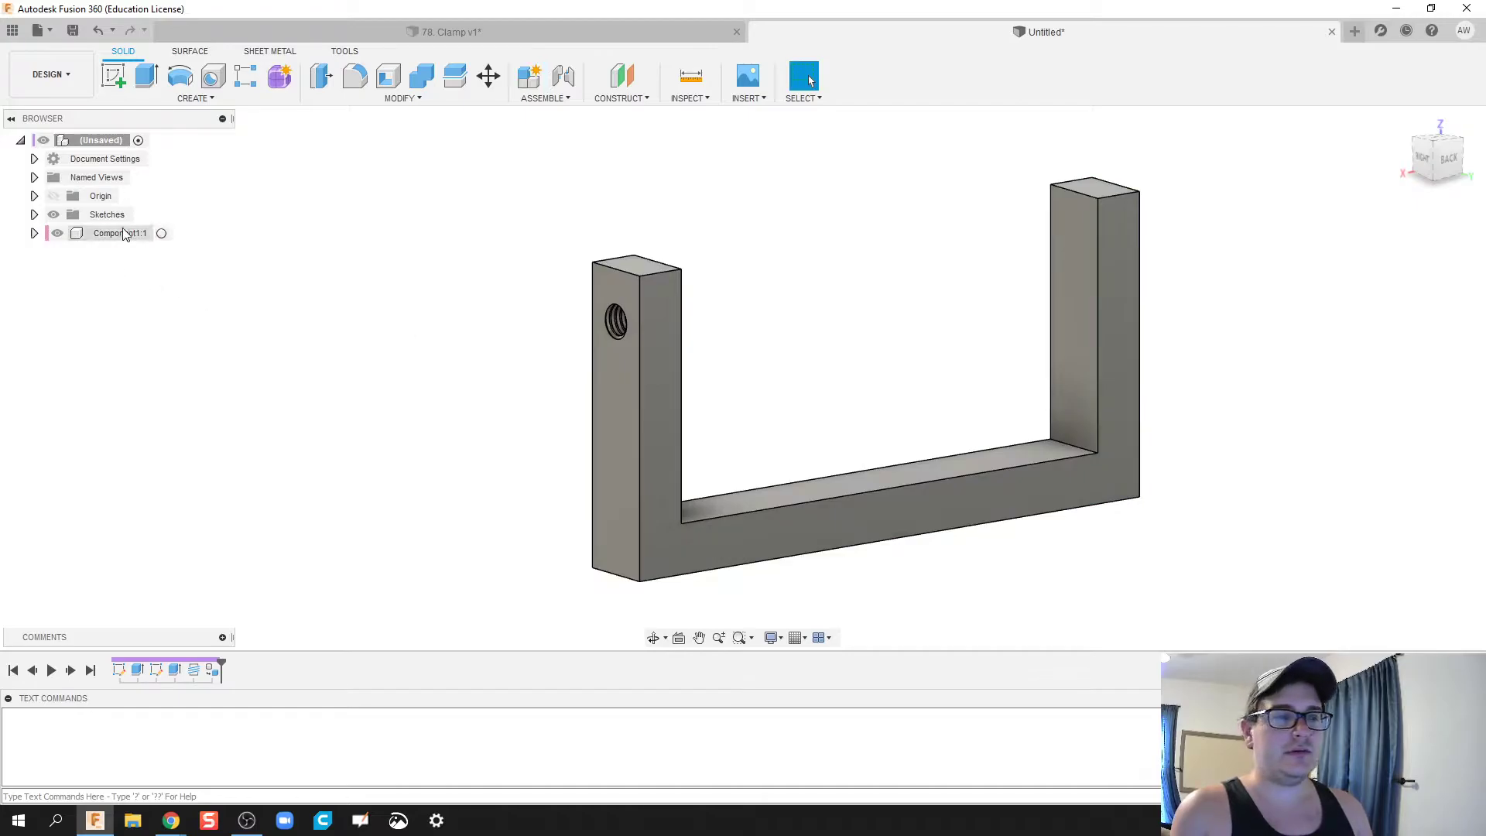
- Rename the new component to Body and ground it
{"action": "double_click", "coordinate": [122, 233]}
{"action": "type", "text": "B"}
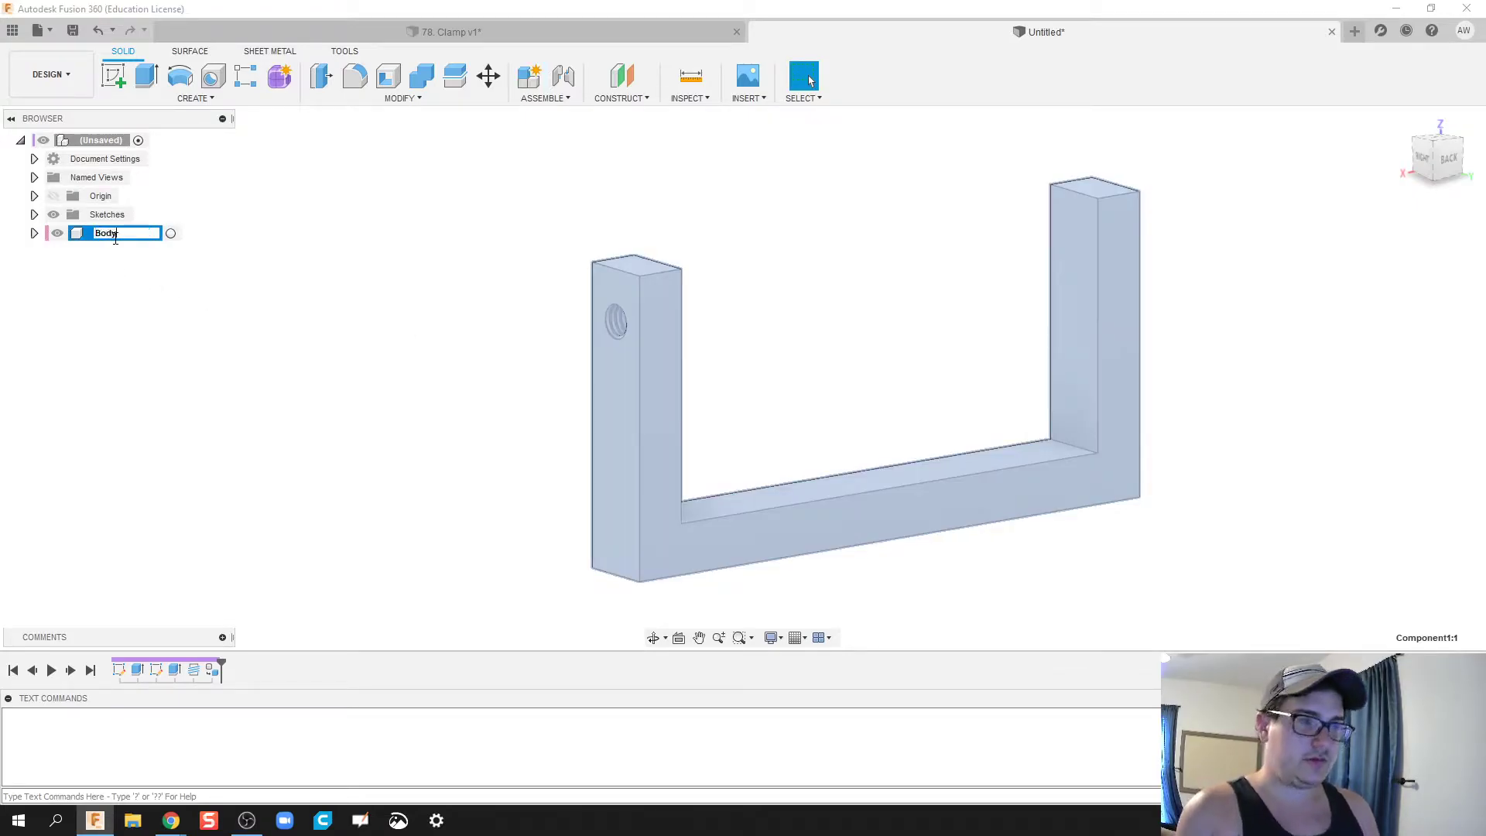
{"action": "type", "text": "ody"}
{"action": "key", "text": "Return"}
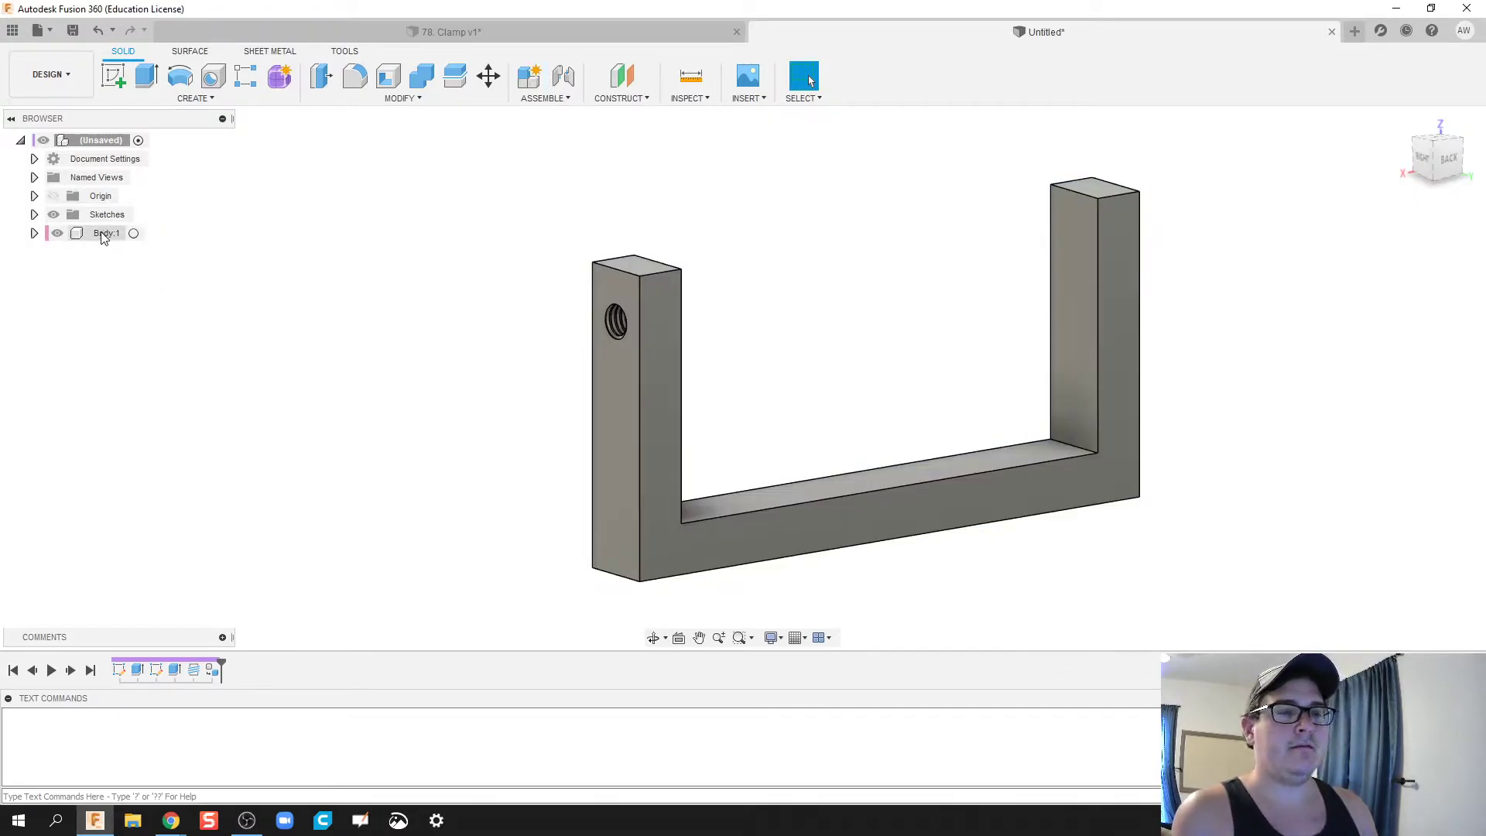
{"action": "right_click", "coordinate": [99, 233]}
{"action": "left_click", "coordinate": [189, 261]}
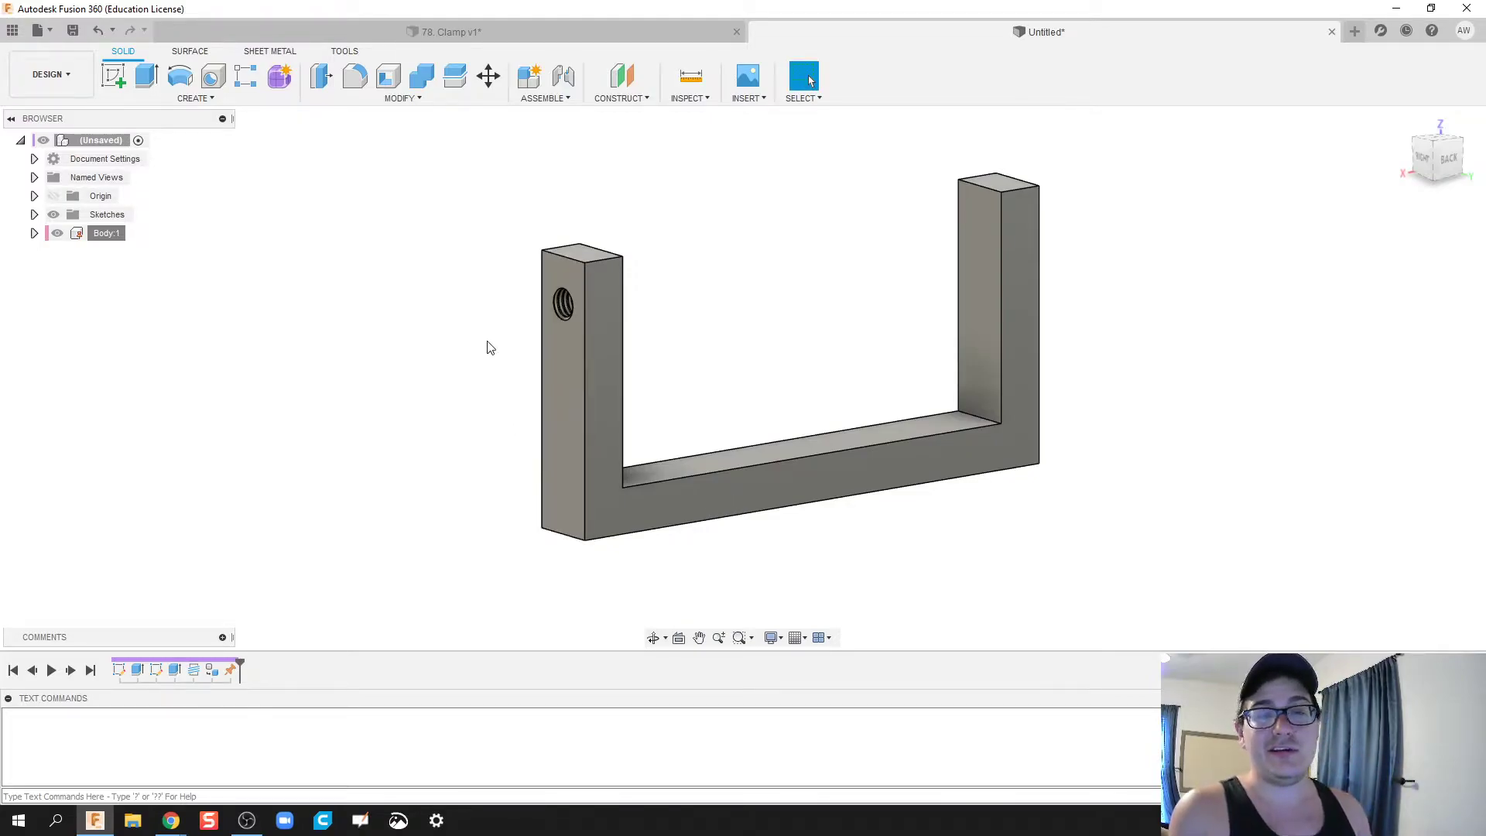
- Measure 5.00 in between the uprights' inner edges, then hide Body:1
{"action": "key", "text": "Escape"}
{"action": "middle_click_drag", "start_coordinate": [436, 356], "coordinate": [402, 375], "text": "shift"}
{"action": "key", "text": "i"}
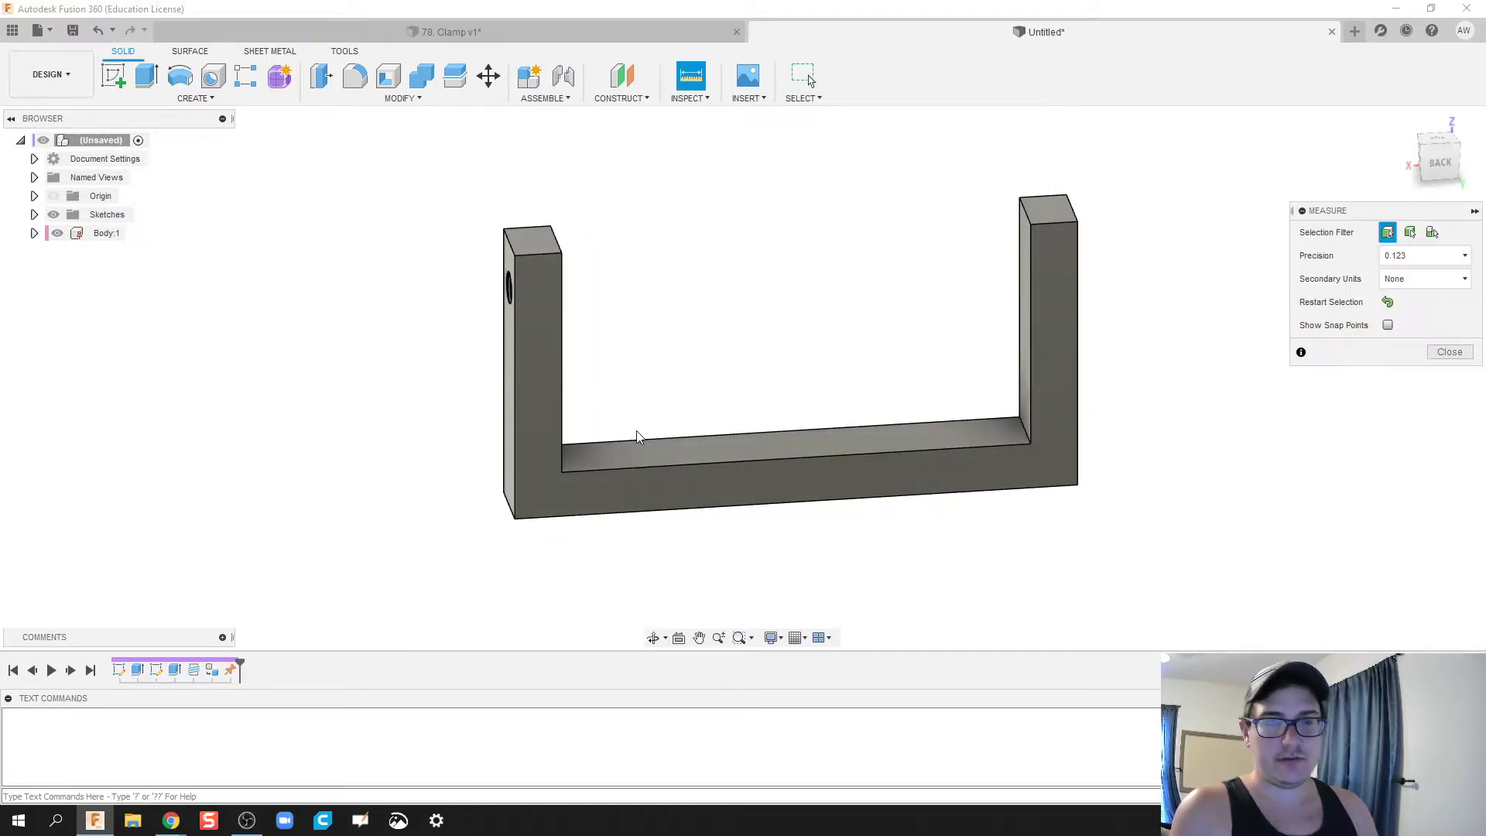
{"action": "left_click", "coordinate": [1032, 369]}
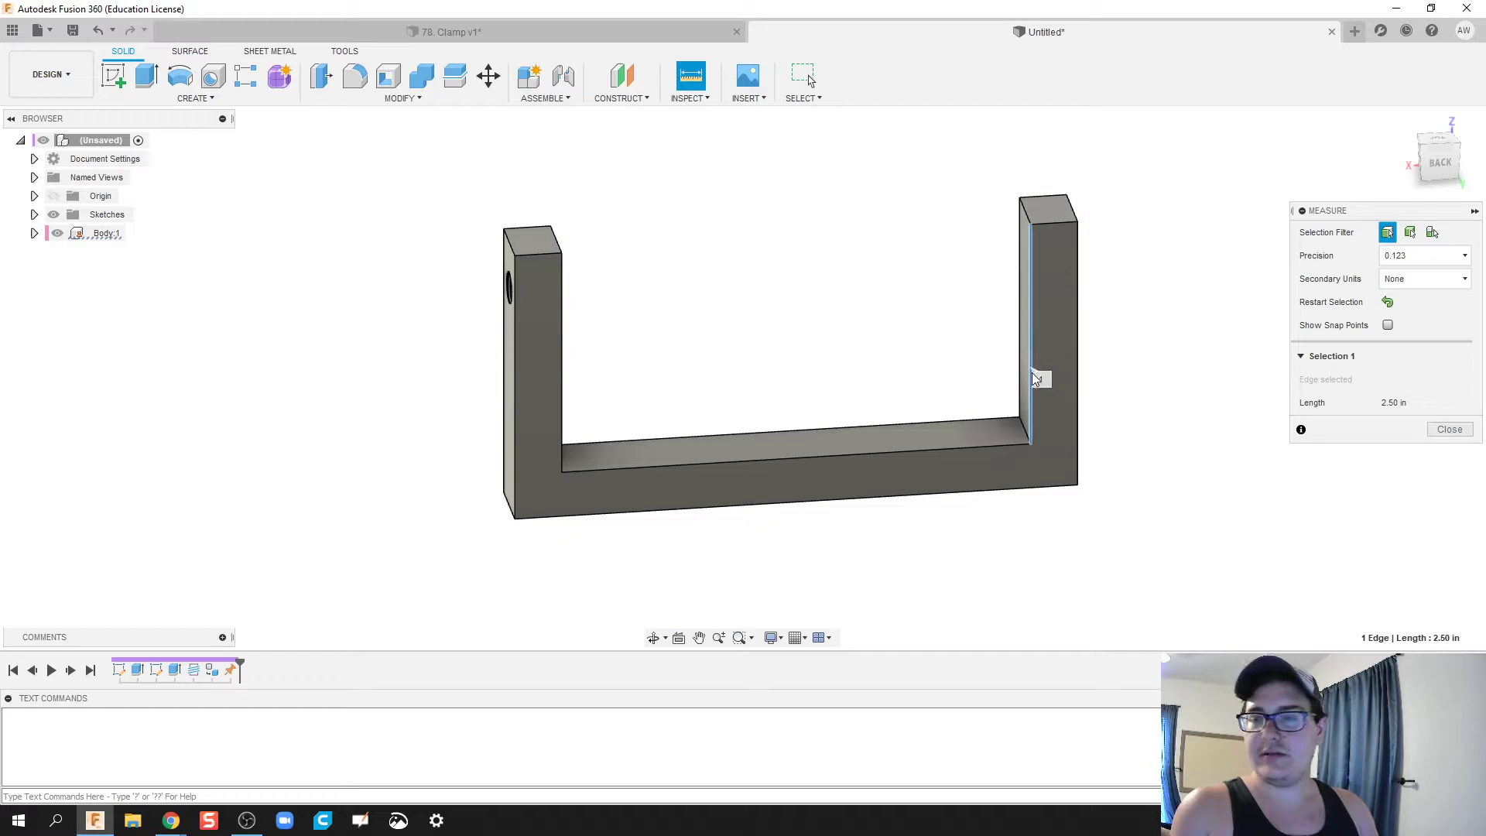
{"action": "left_click", "coordinate": [564, 377]}
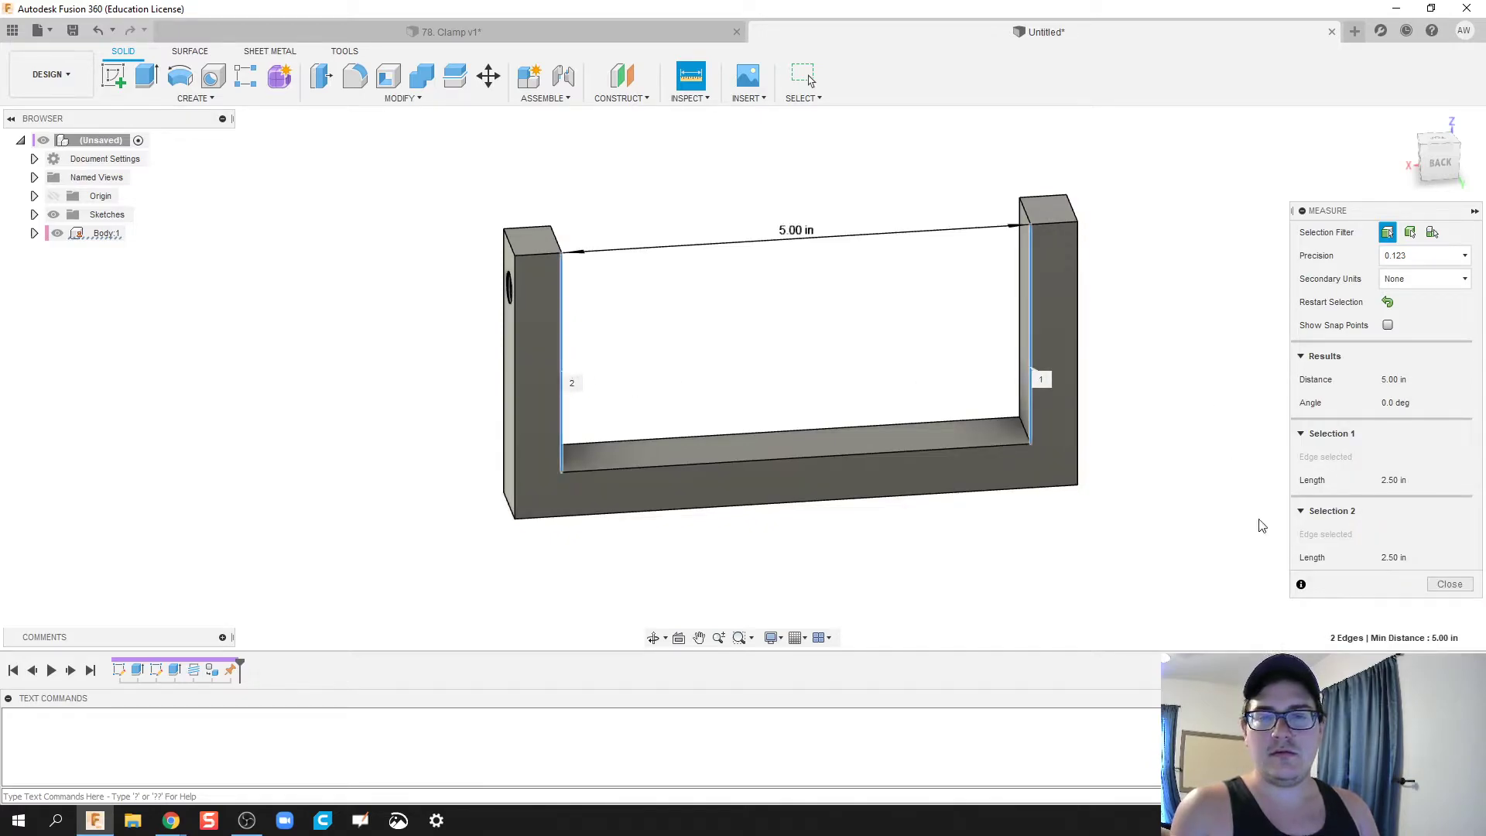
{"action": "left_click", "coordinate": [1450, 584]}
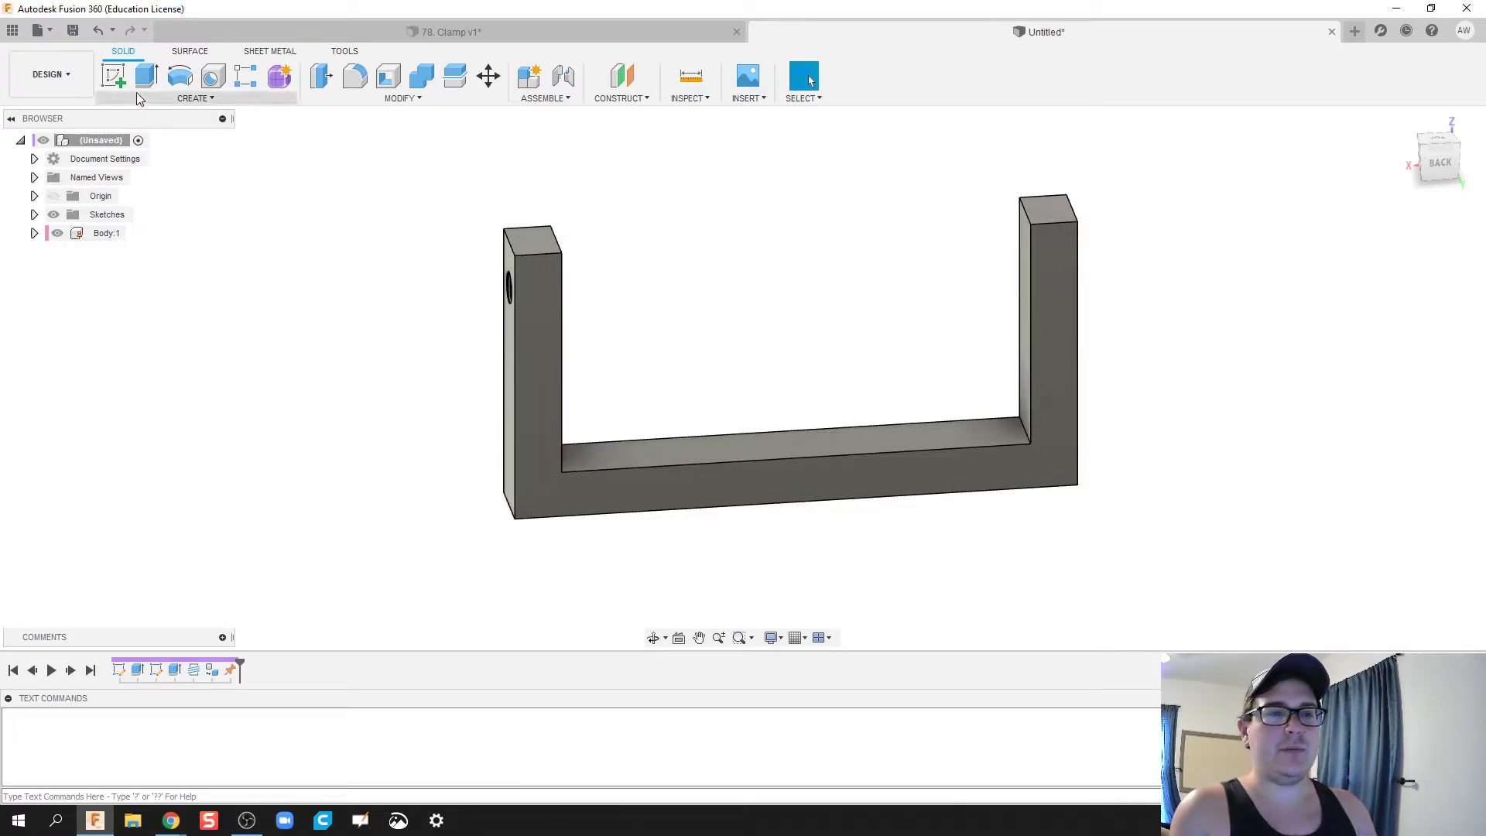
{"action": "left_click", "coordinate": [57, 233]}
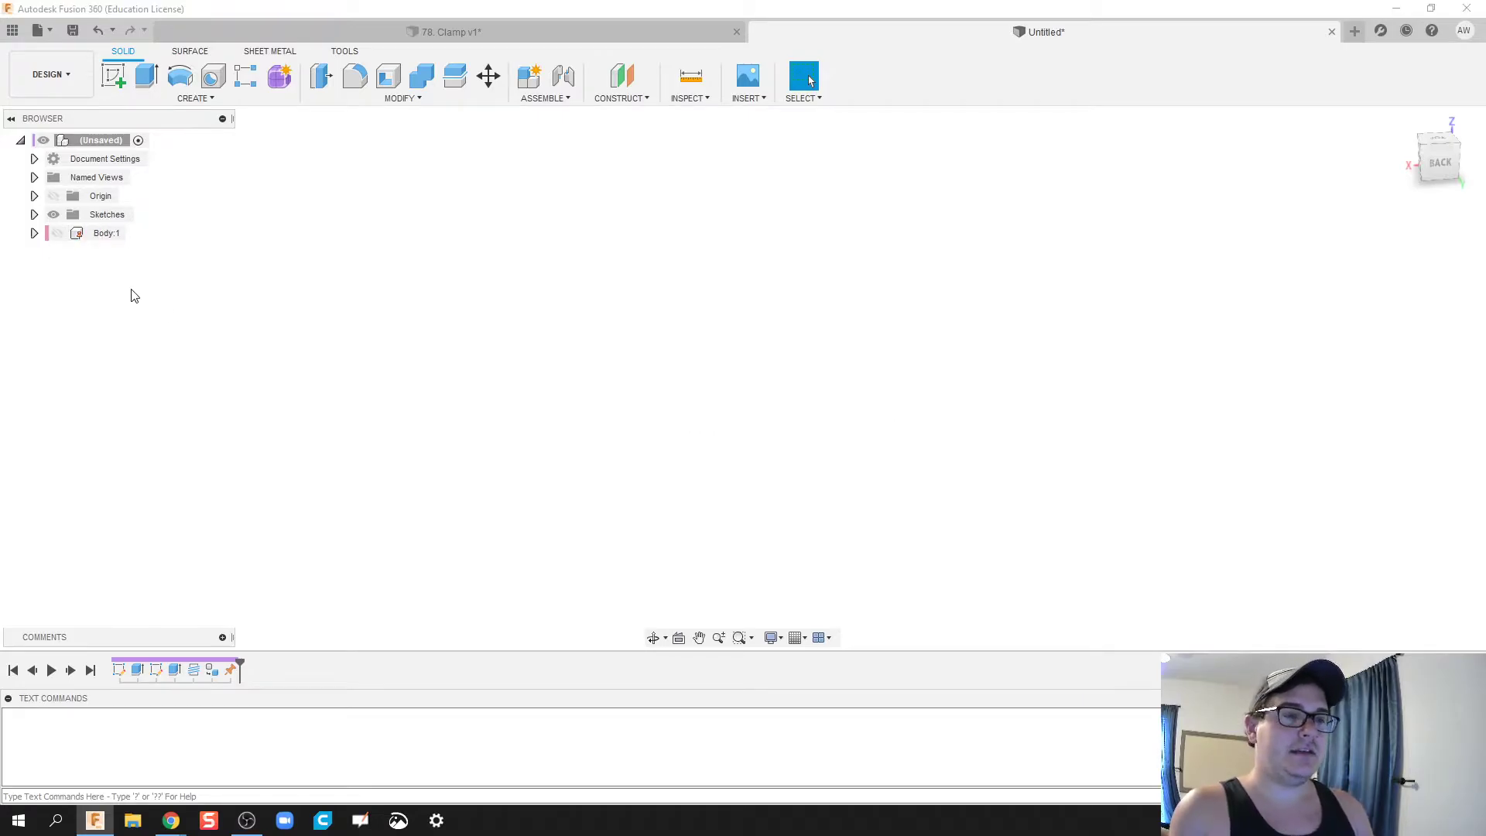
- Sketch a 0.375 in diameter circle centred on the origin
{"action": "left_click", "coordinate": [113, 75]}
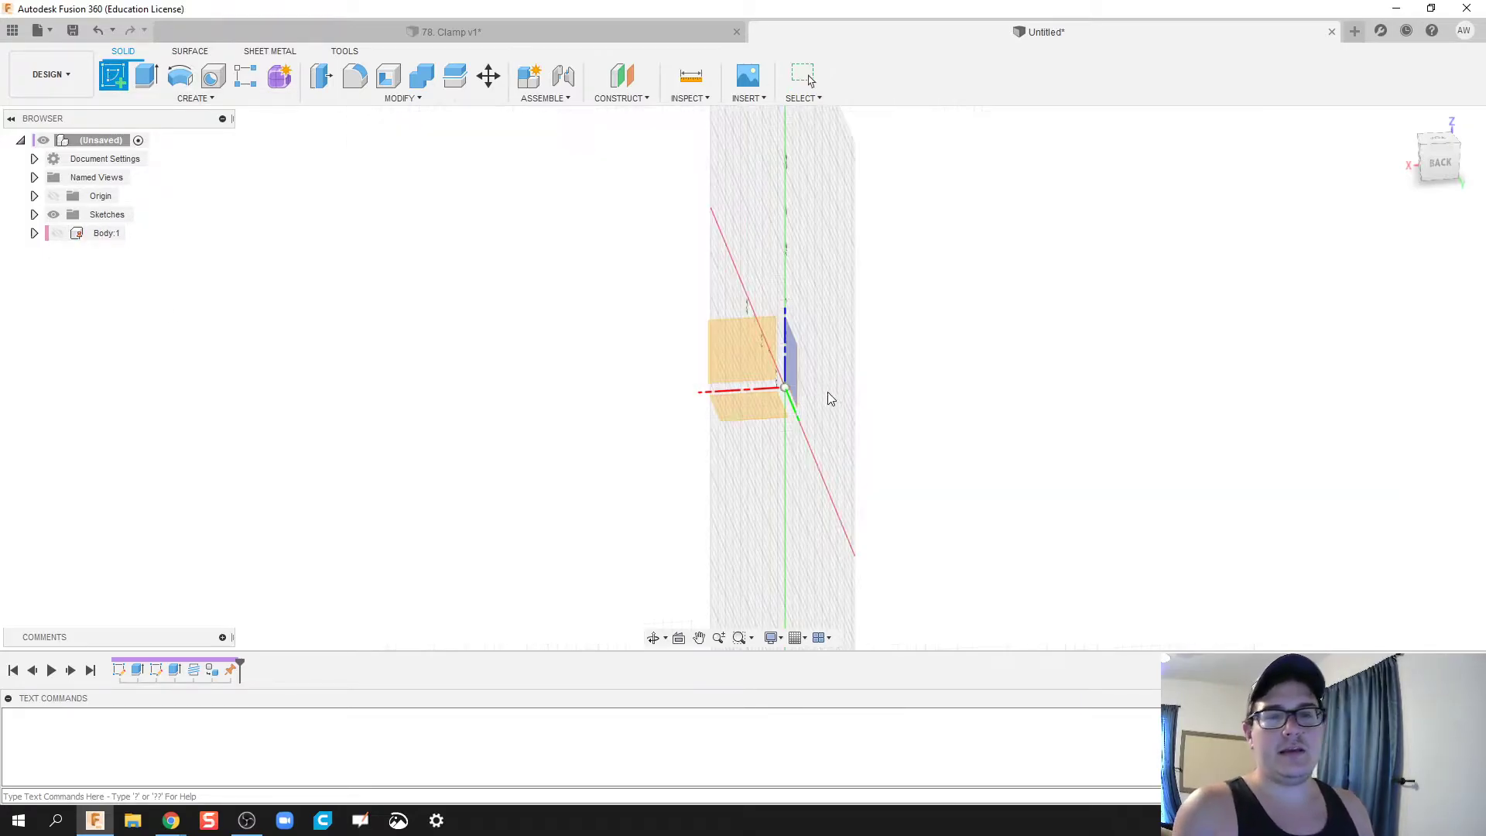
{"action": "left_click", "coordinate": [795, 374]}
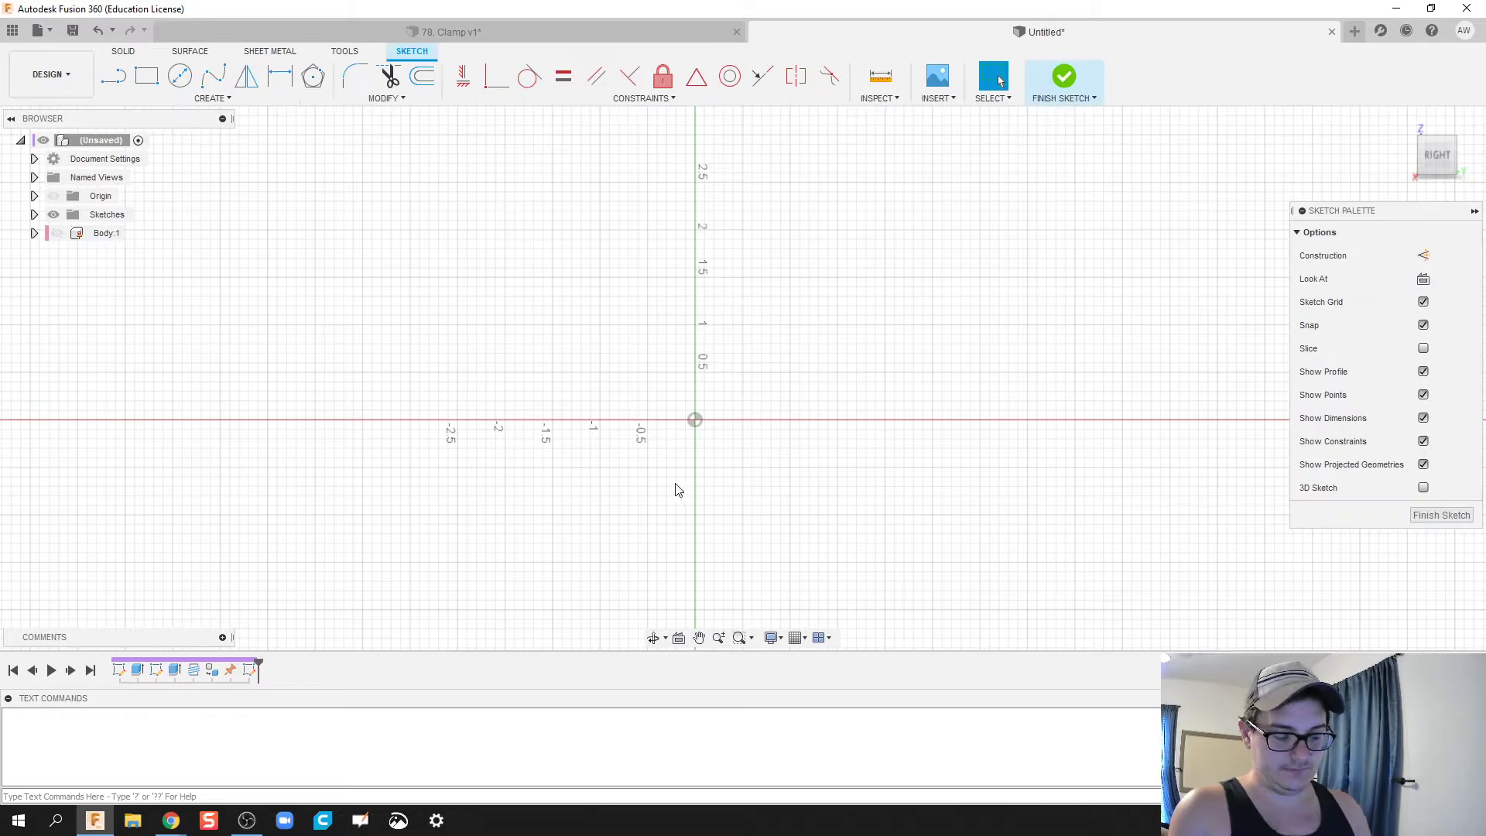
{"action": "key", "text": "c"}
{"action": "left_click", "coordinate": [695, 420]}
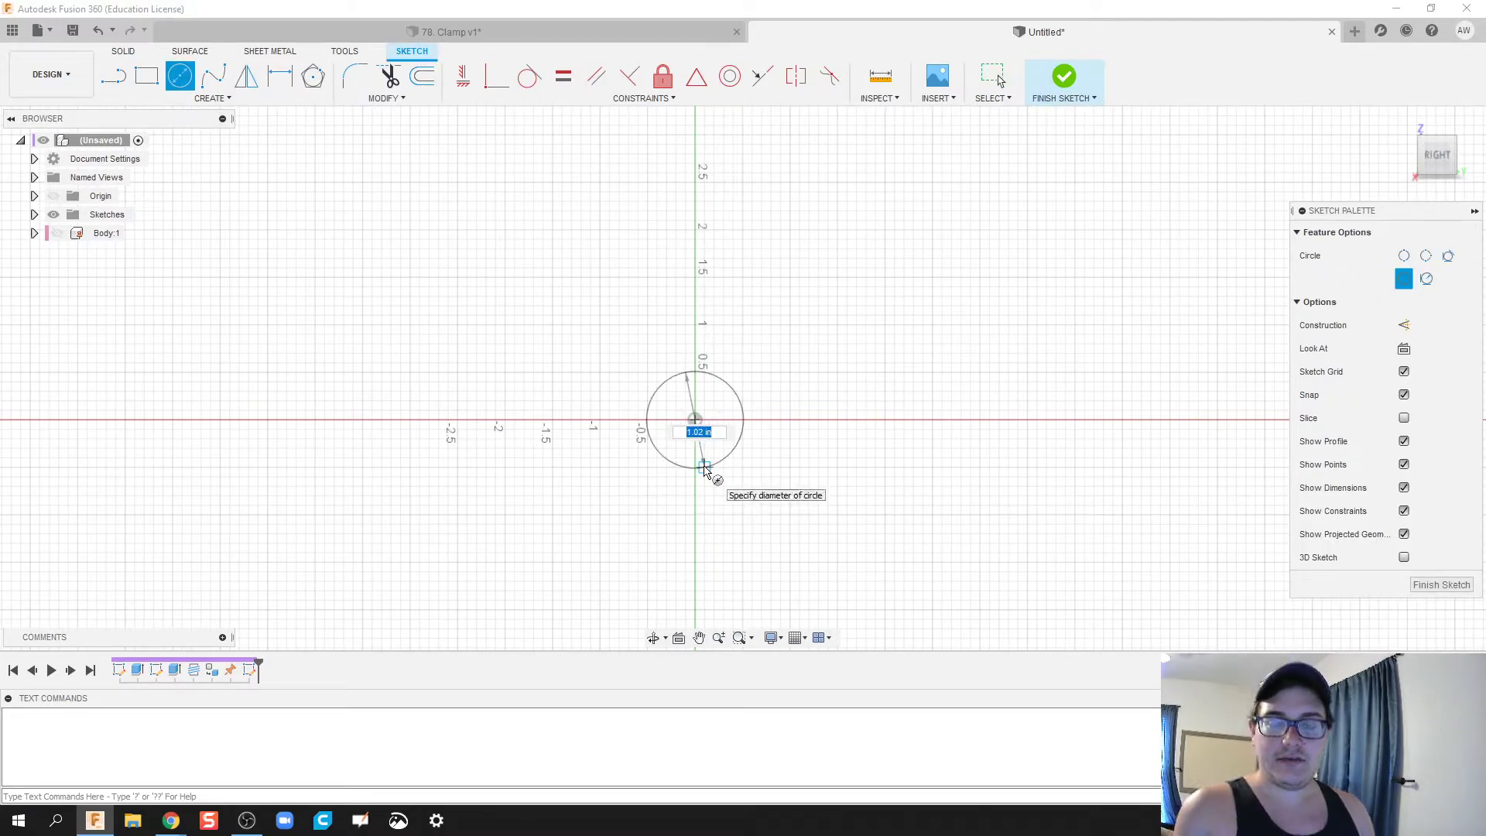
{"action": "key", "text": "Return"}
{"action": "key", "text": "Escape"}
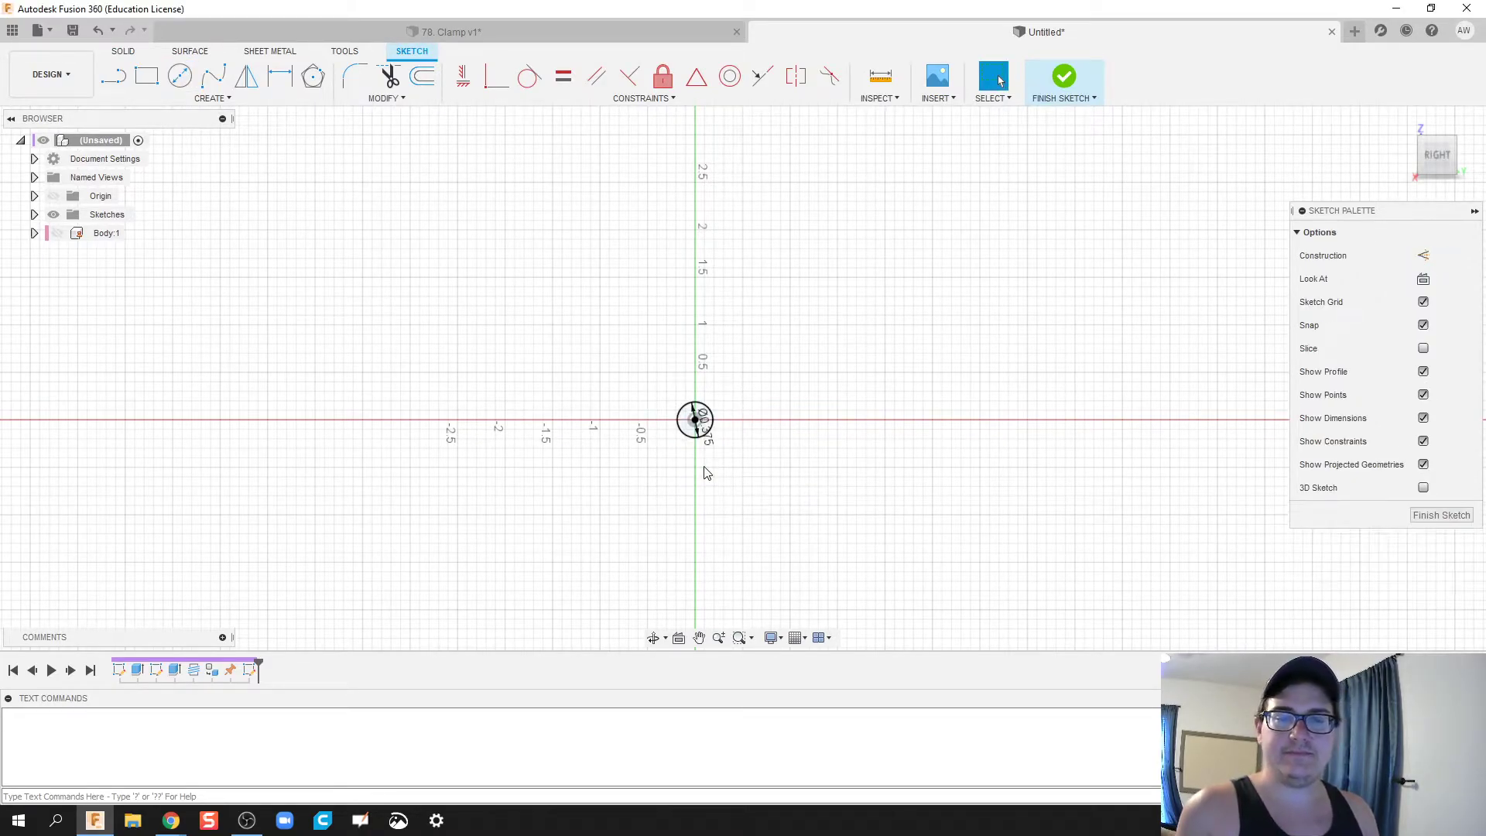
{"action": "scroll", "coordinate": [732, 359], "scroll_direction": "up", "scroll_amount": 2}
{"action": "left_click", "coordinate": [1078, 87]}
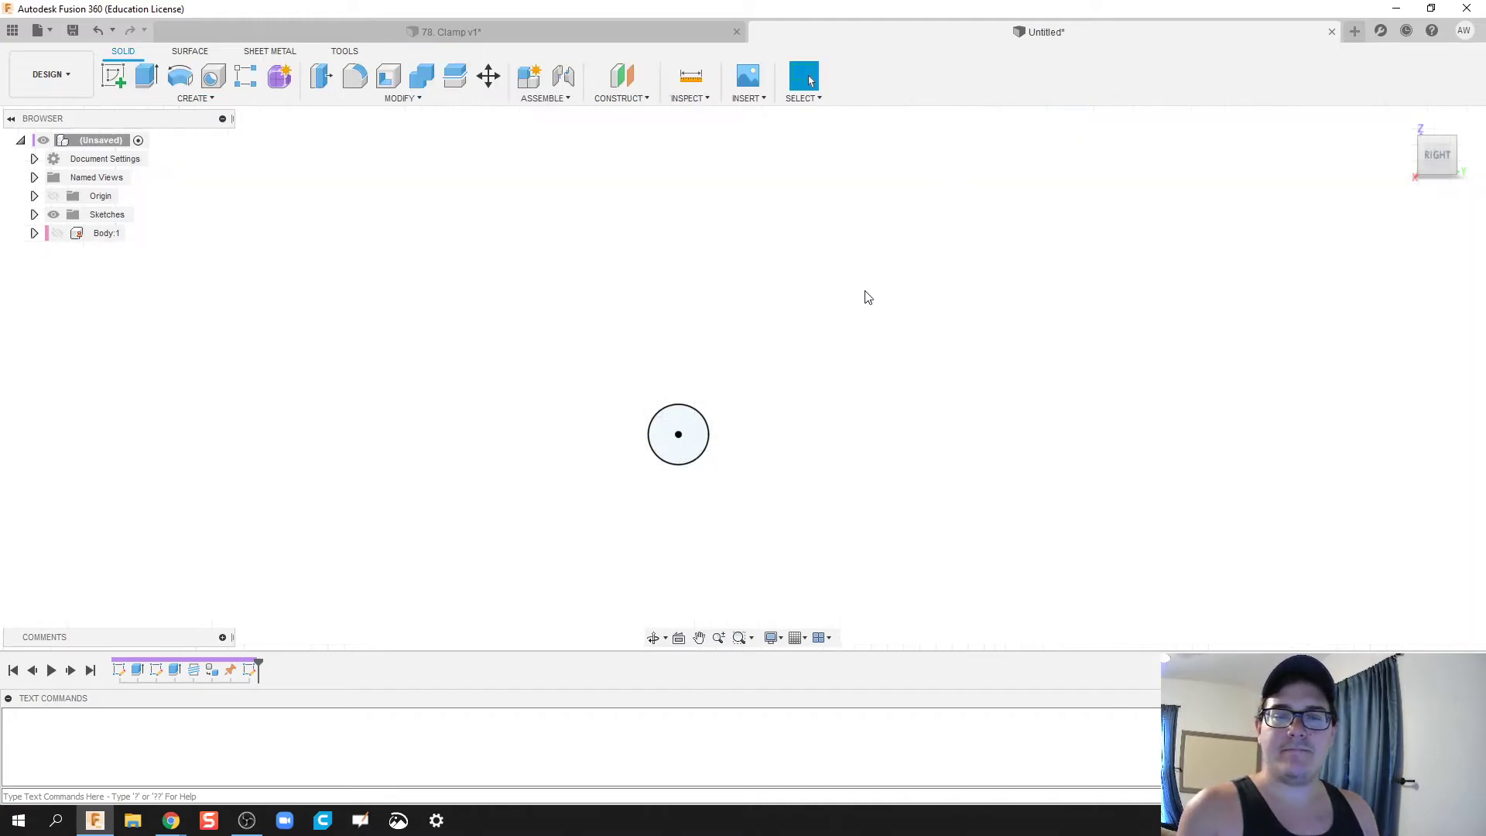
{"action": "middle_click_drag", "start_coordinate": [854, 341], "coordinate": [764, 381], "text": "shift"}
- Extrude the circle 5 in as a new component and name it Axle
{"action": "key", "text": "e"}
{"action": "left_click", "coordinate": [675, 434]}
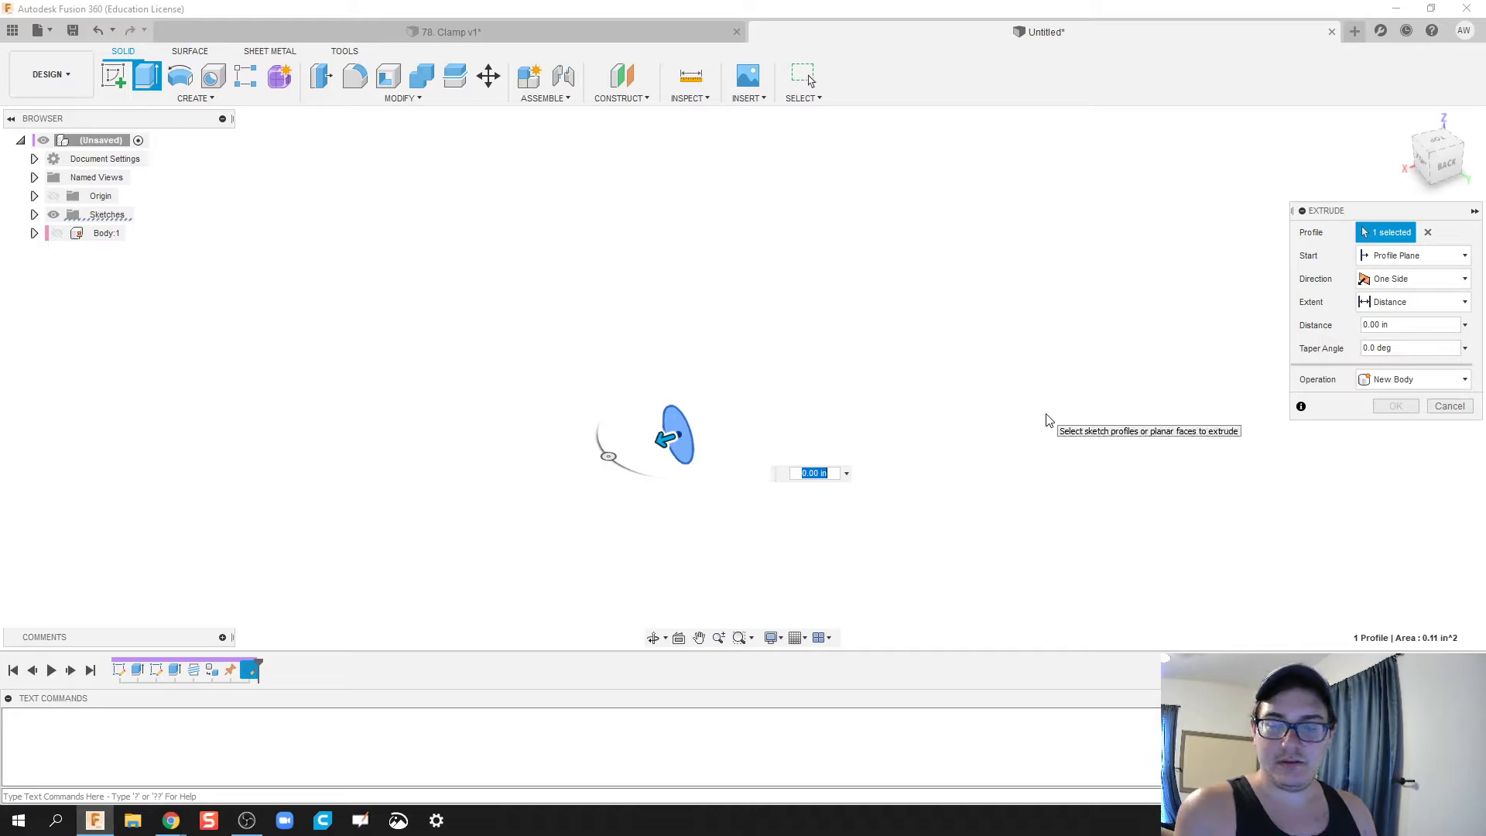
{"action": "type", "text": "5"}
{"action": "key", "text": "Return"}
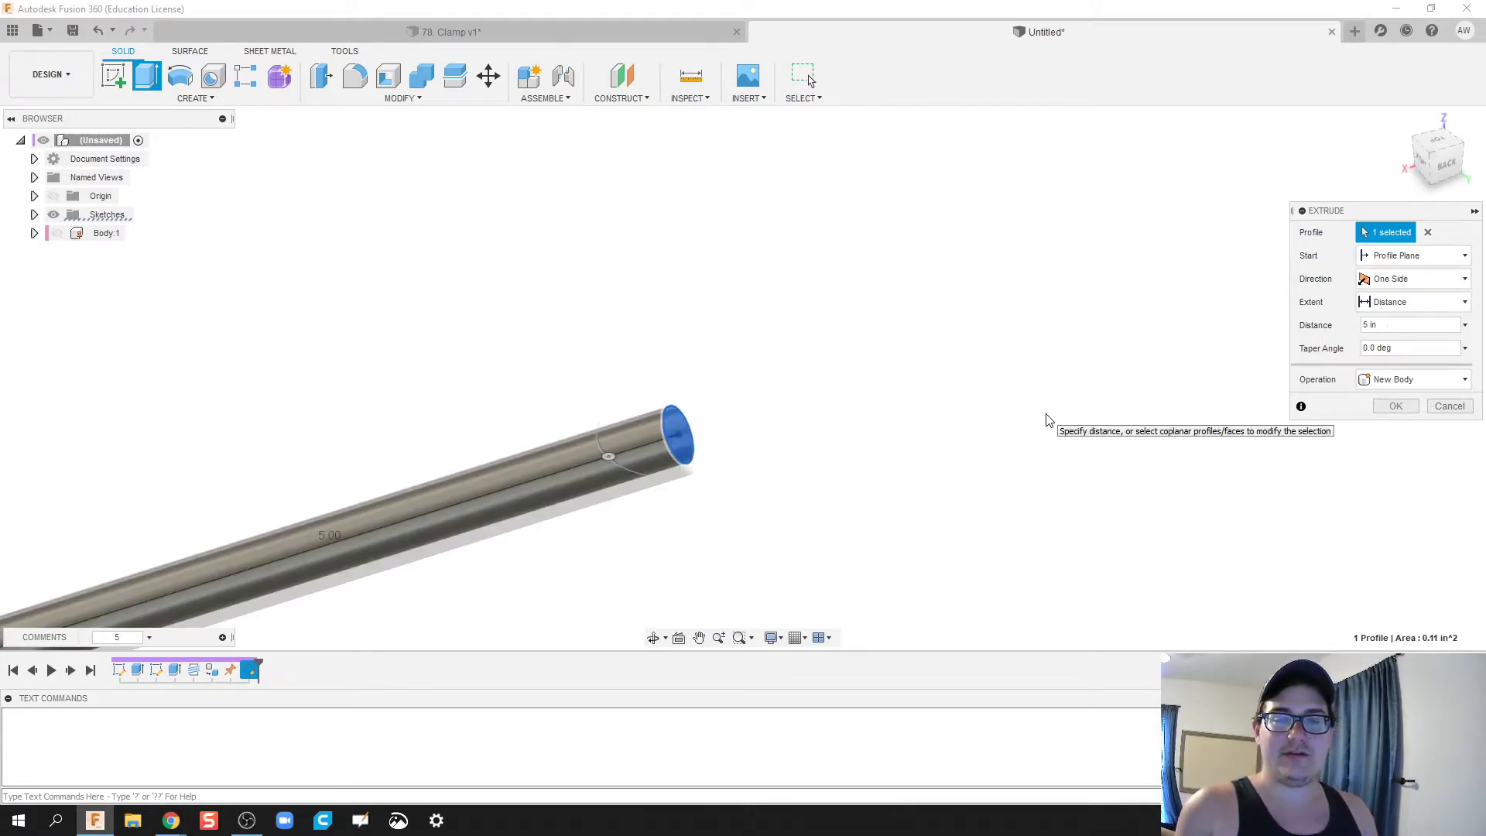
{"action": "scroll", "coordinate": [1022, 335], "scroll_direction": "down", "scroll_amount": 5}
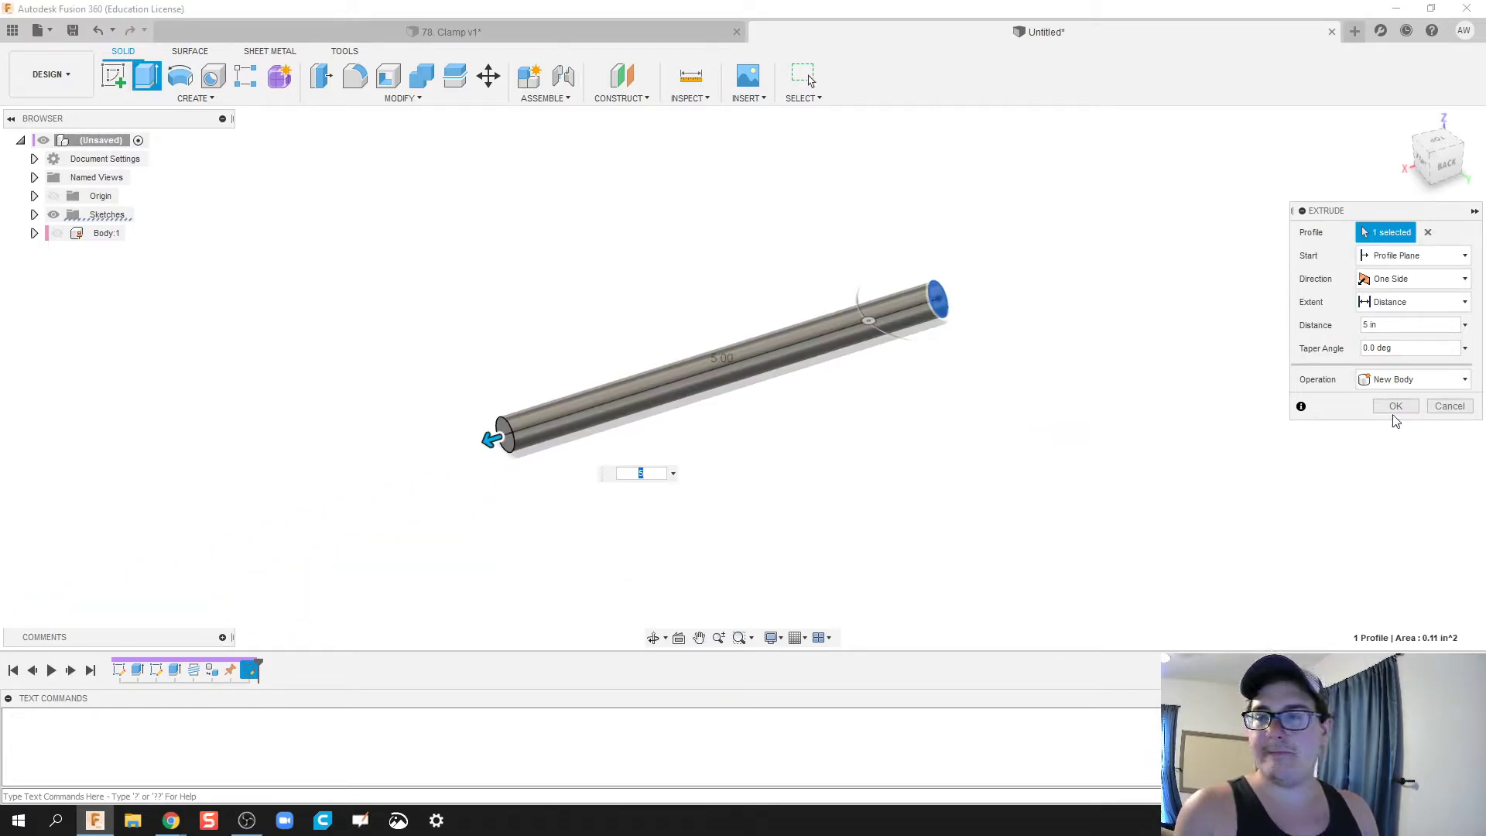
{"action": "left_click", "coordinate": [1399, 379]}
{"action": "left_click", "coordinate": [1397, 473]}
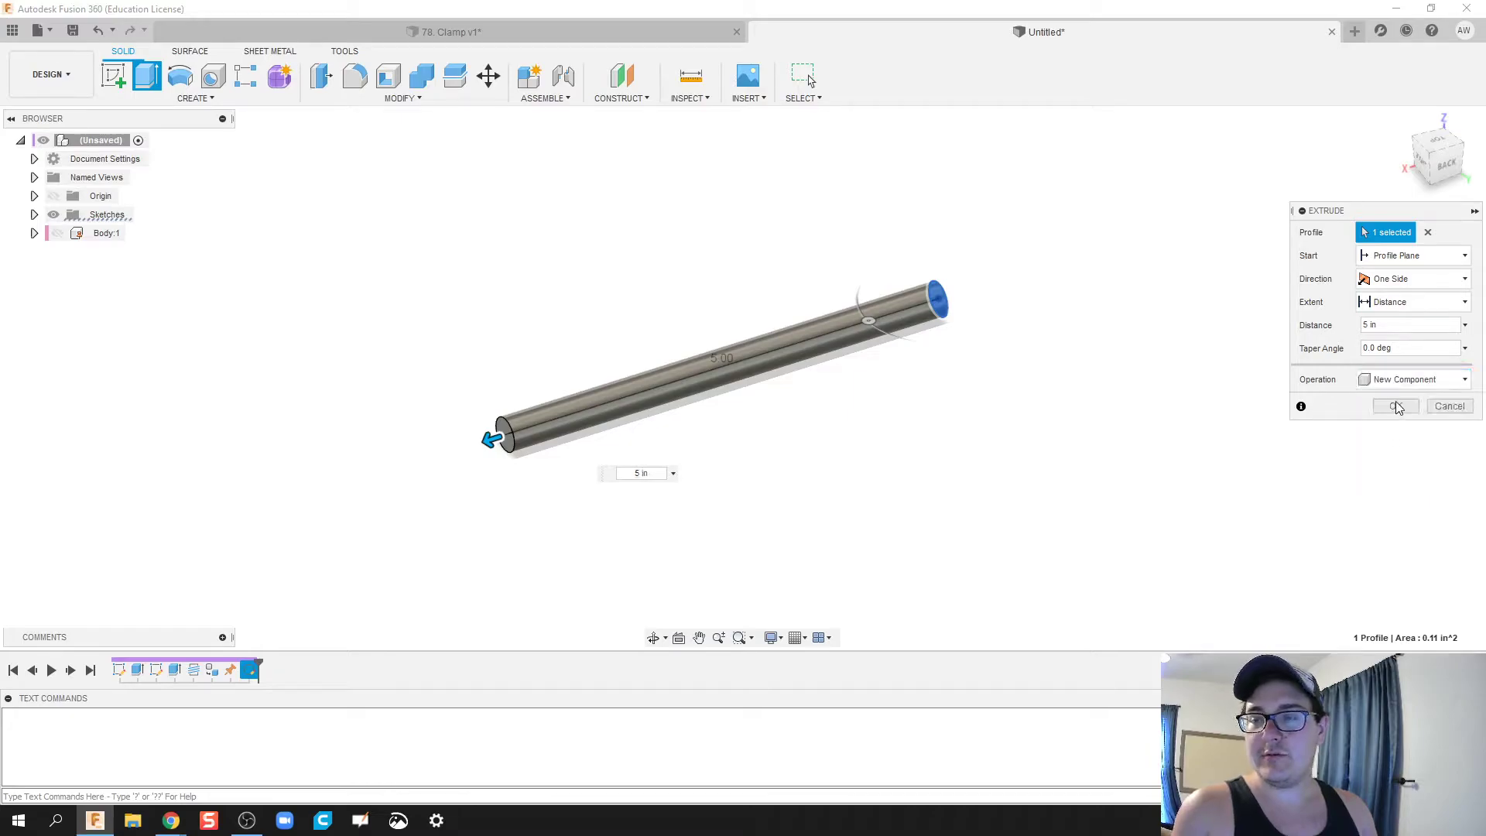
{"action": "left_click", "coordinate": [1395, 406]}
{"action": "double_click", "coordinate": [108, 253]}
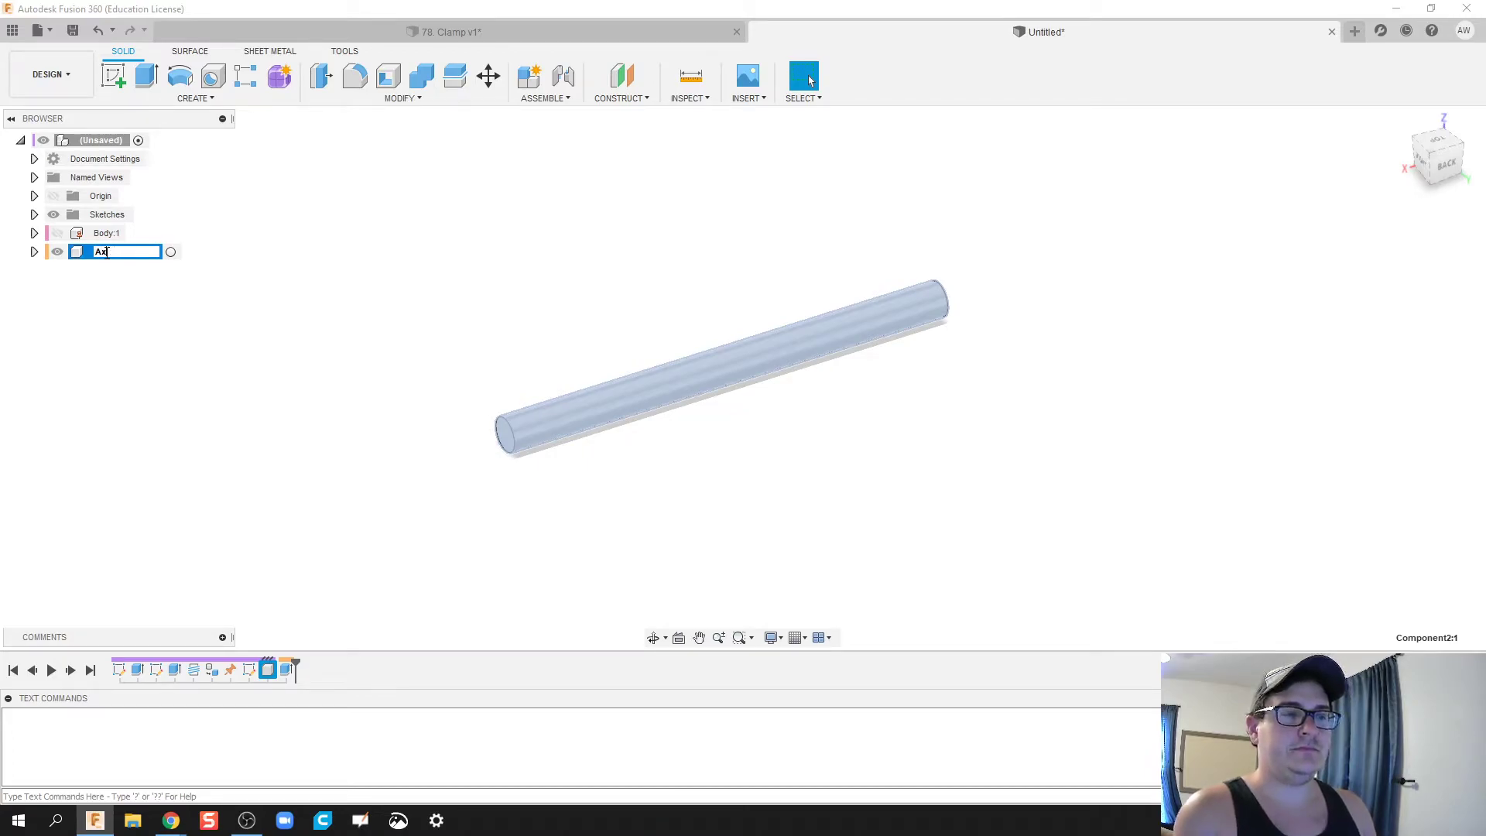
{"action": "key", "text": "Return"}
- Thread the rod's cylindrical face with a modeled full-length 3/8-16 UNC thread
{"action": "left_click", "coordinate": [425, 255]}
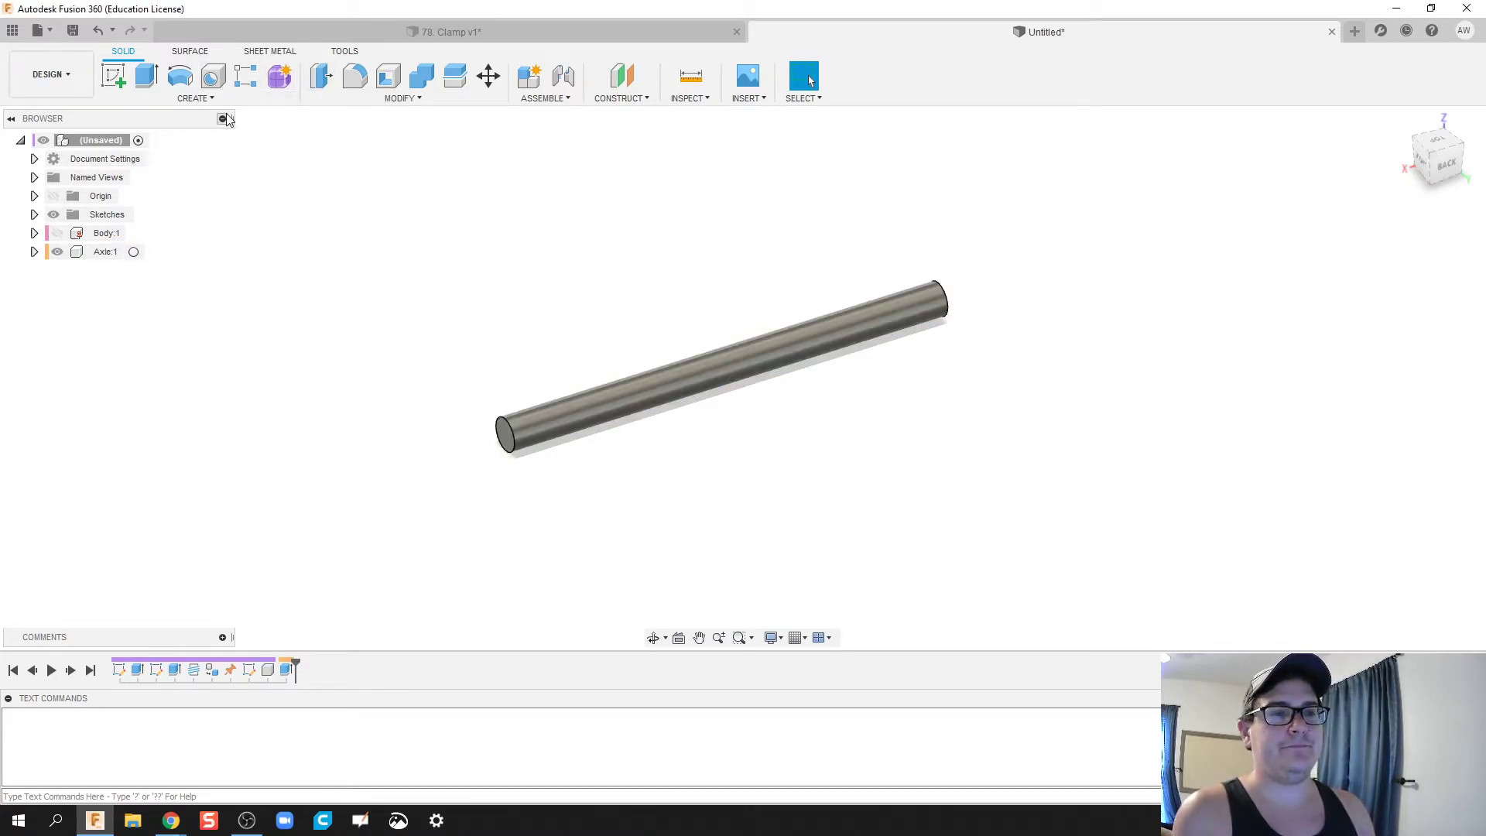
{"action": "left_click", "coordinate": [223, 104]}
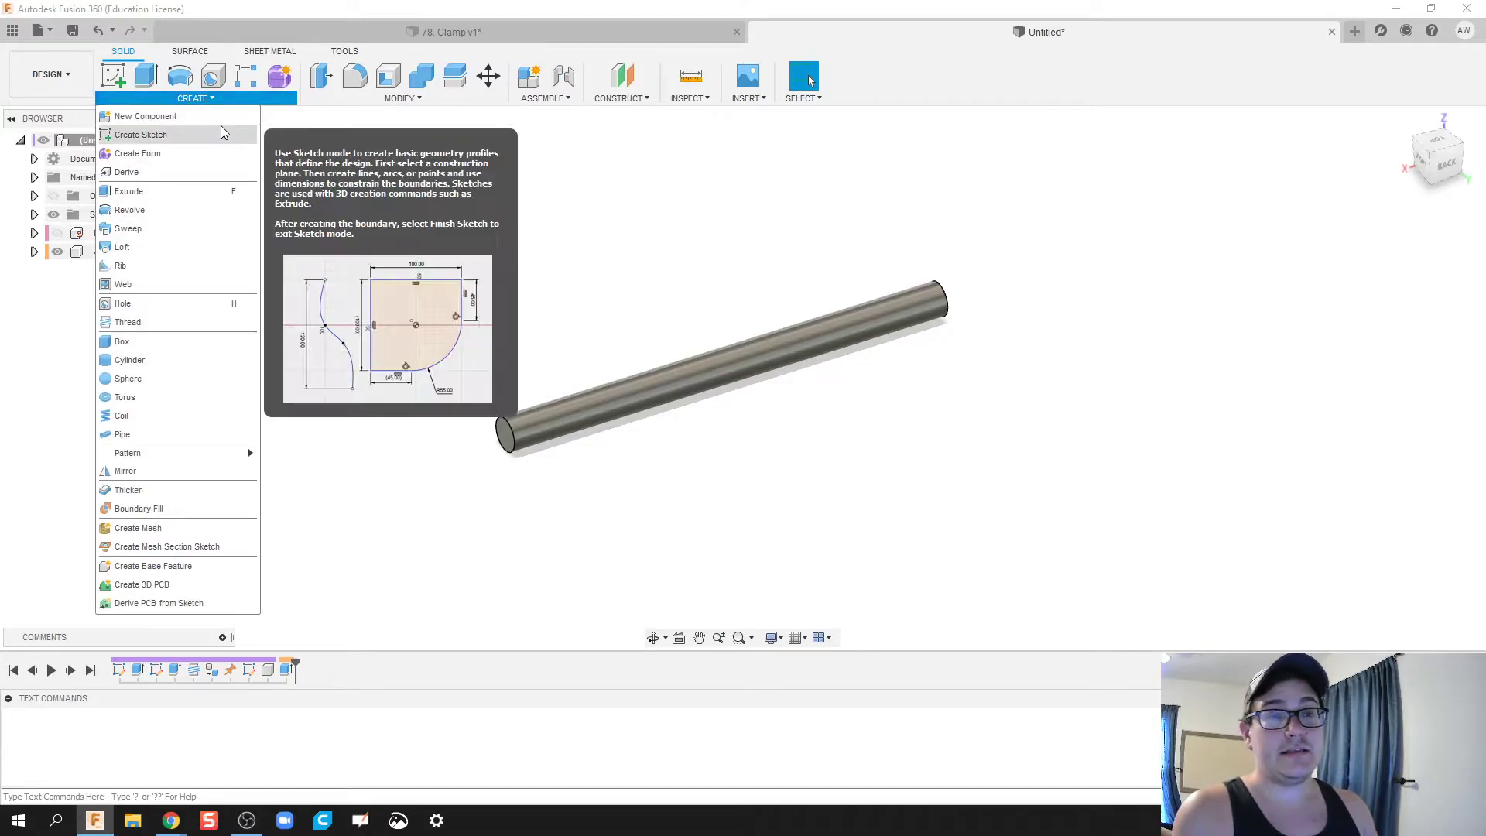
{"action": "left_click", "coordinate": [180, 323]}
{"action": "left_click", "coordinate": [679, 380]}
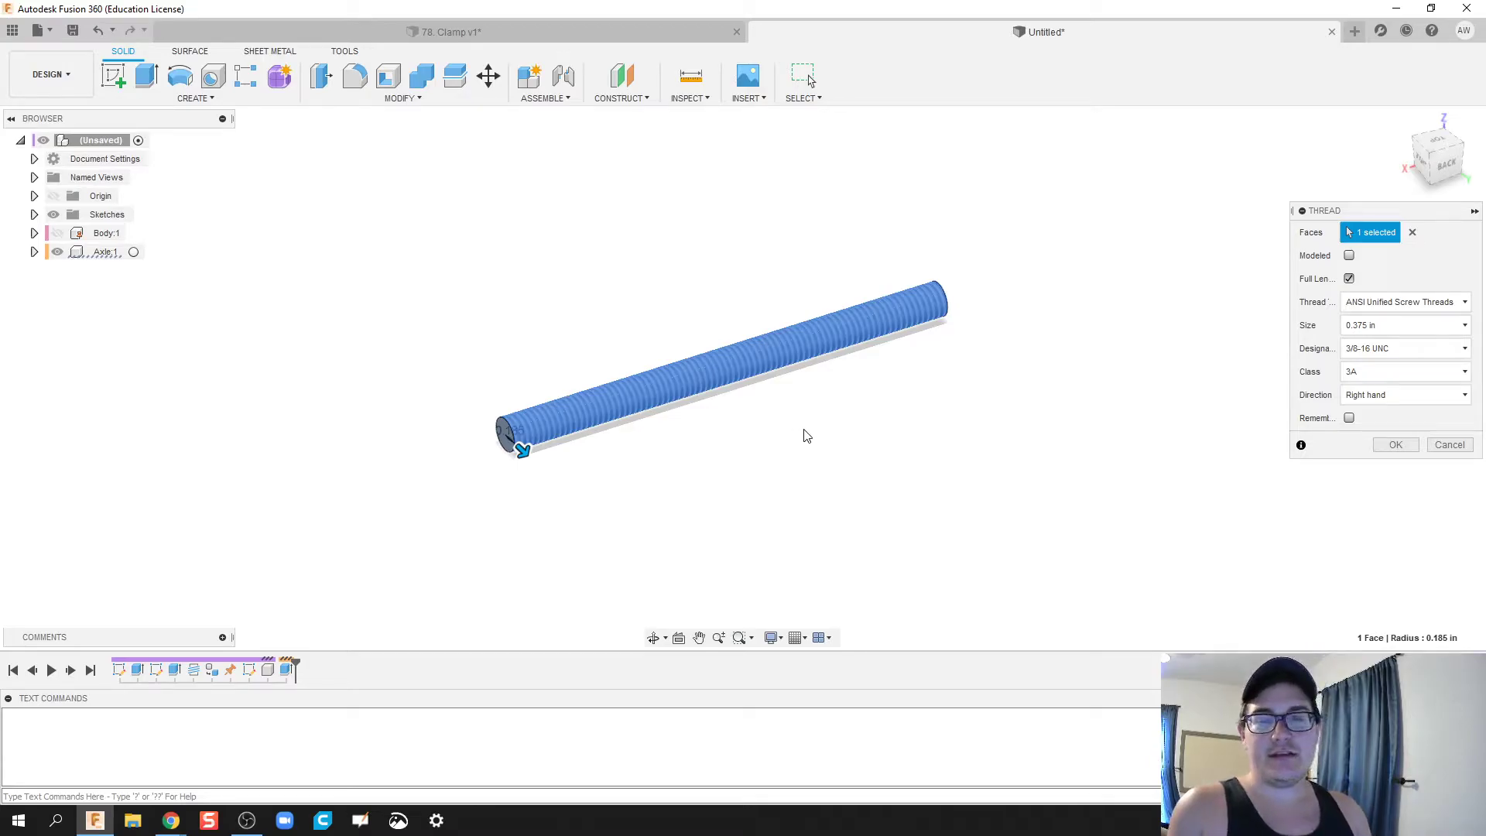
{"action": "scroll", "coordinate": [822, 431], "scroll_direction": "up", "scroll_amount": 1}
{"action": "left_click", "coordinate": [1348, 256]}
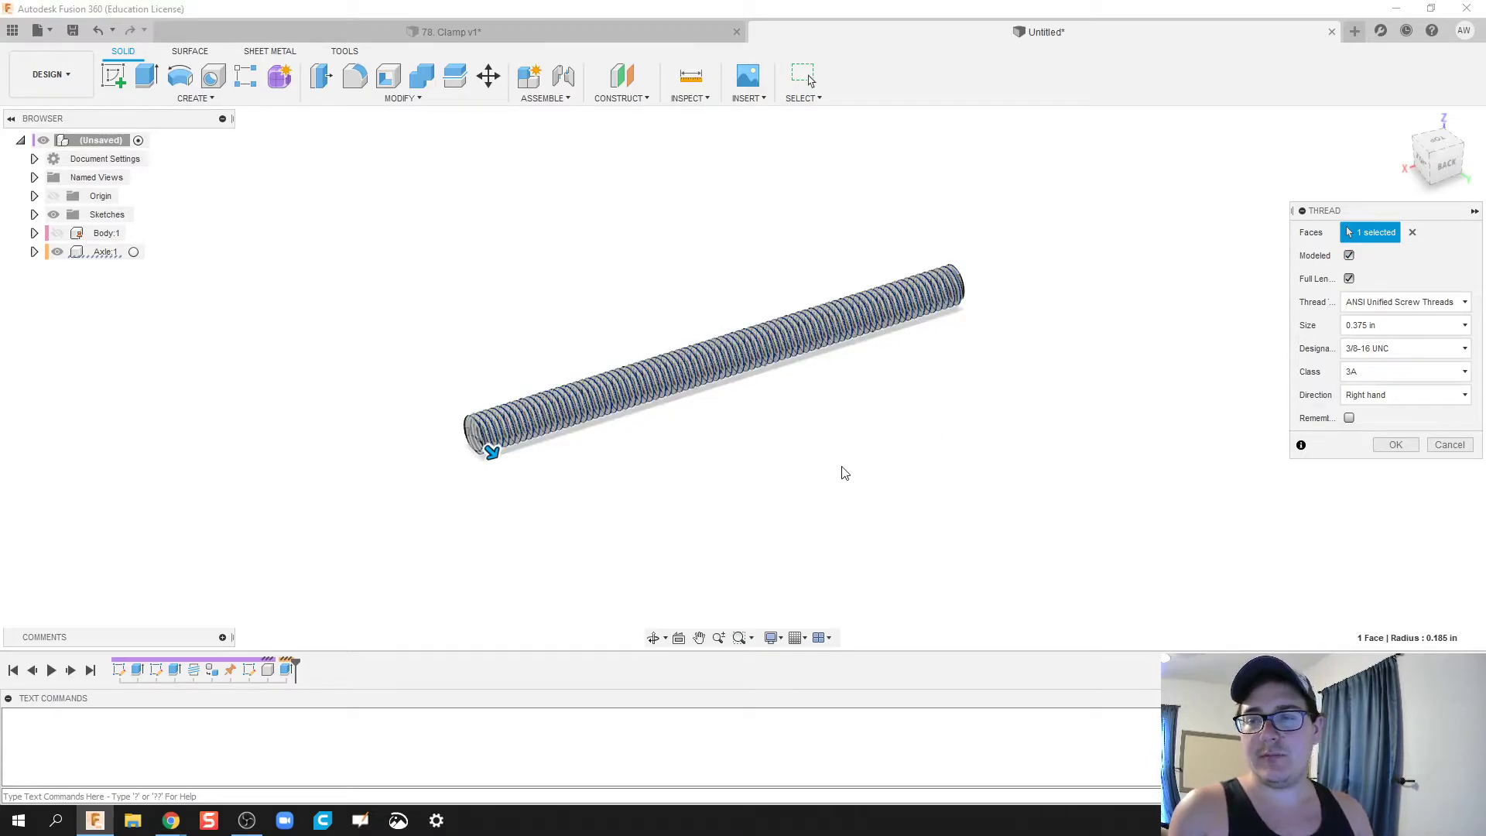
{"action": "middle_click_drag", "start_coordinate": [564, 507], "coordinate": [1252, 469]}
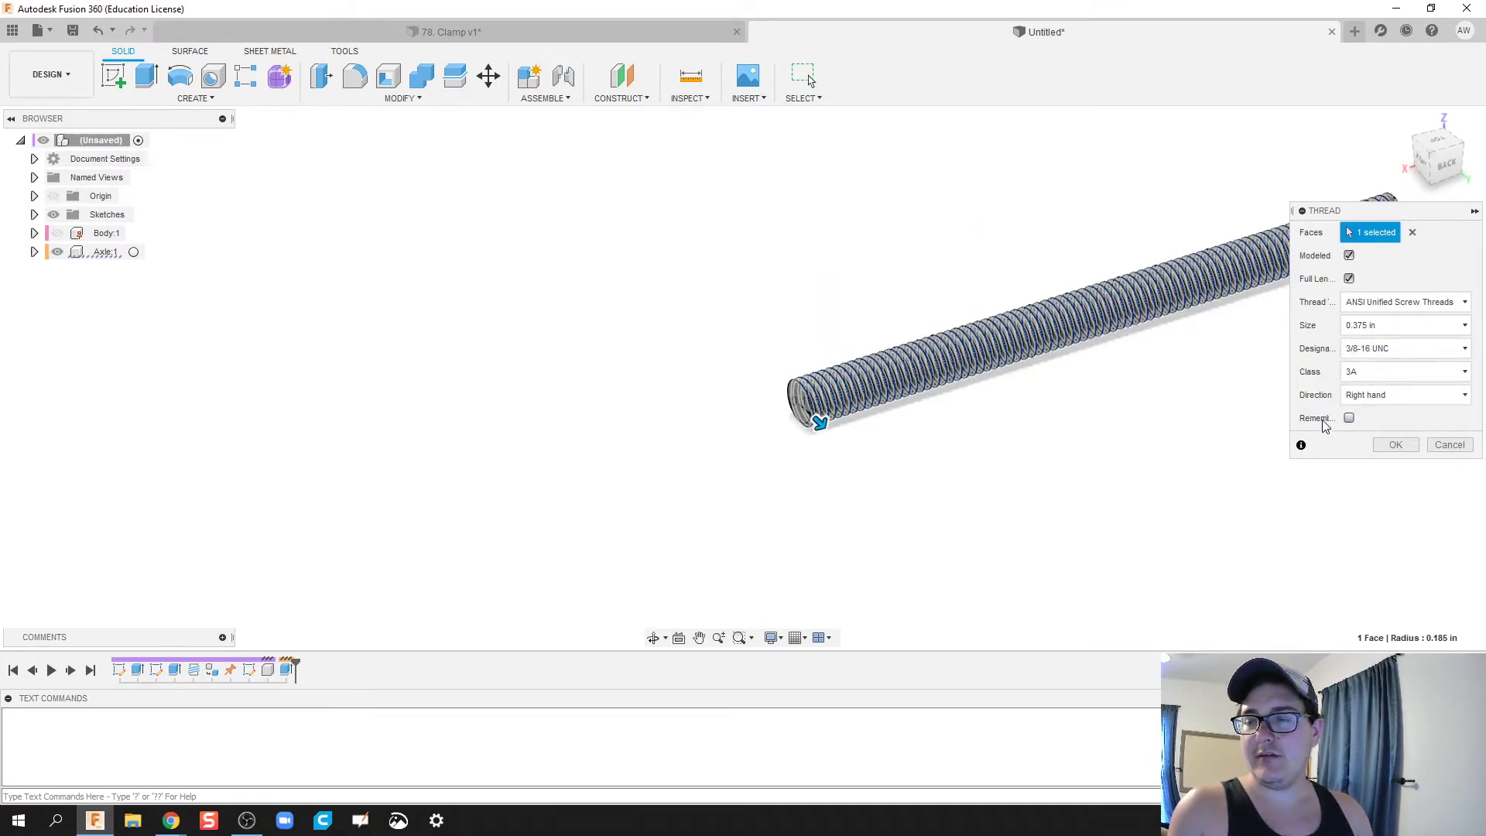
{"action": "left_click", "coordinate": [1396, 444]}
{"action": "middle_click_drag", "start_coordinate": [1034, 447], "coordinate": [709, 490]}
- Sketch a 2.00 in wide rectangle around the rod on its end face
{"action": "left_click", "coordinate": [109, 81]}
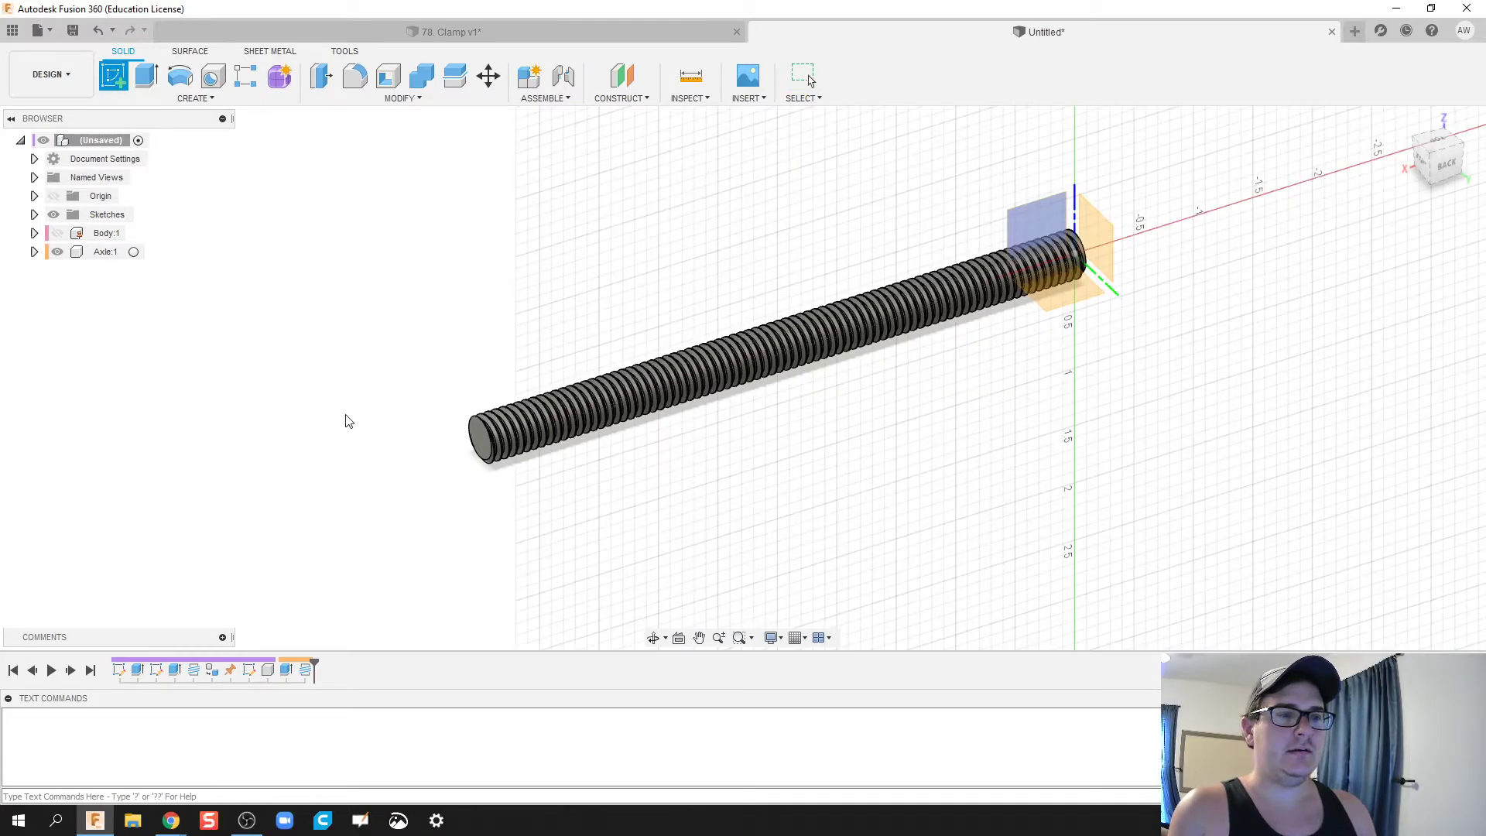
{"action": "left_click", "coordinate": [487, 445]}
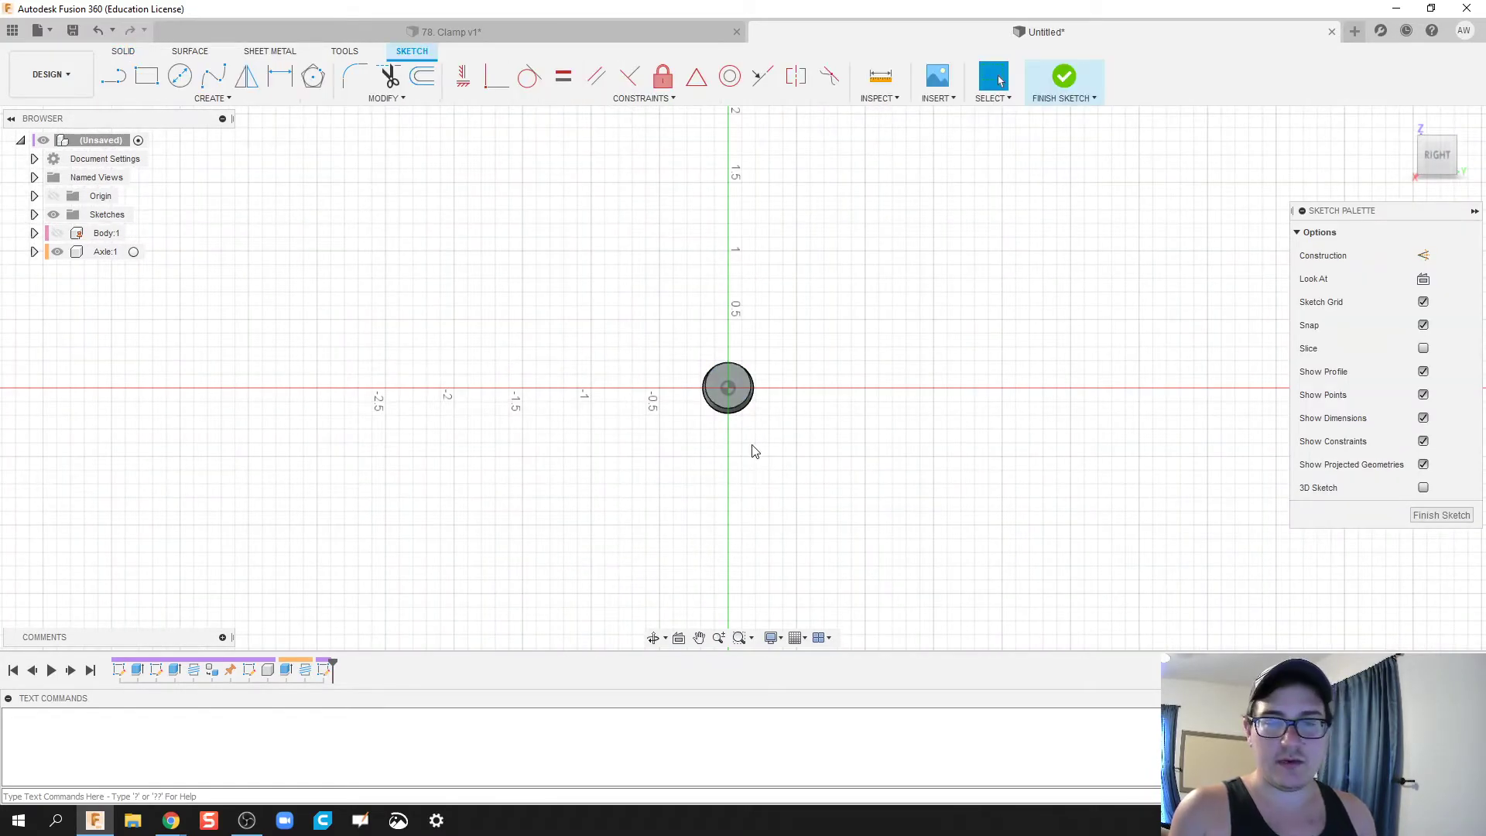
{"action": "key", "text": "c"}
{"action": "key", "text": "r"}
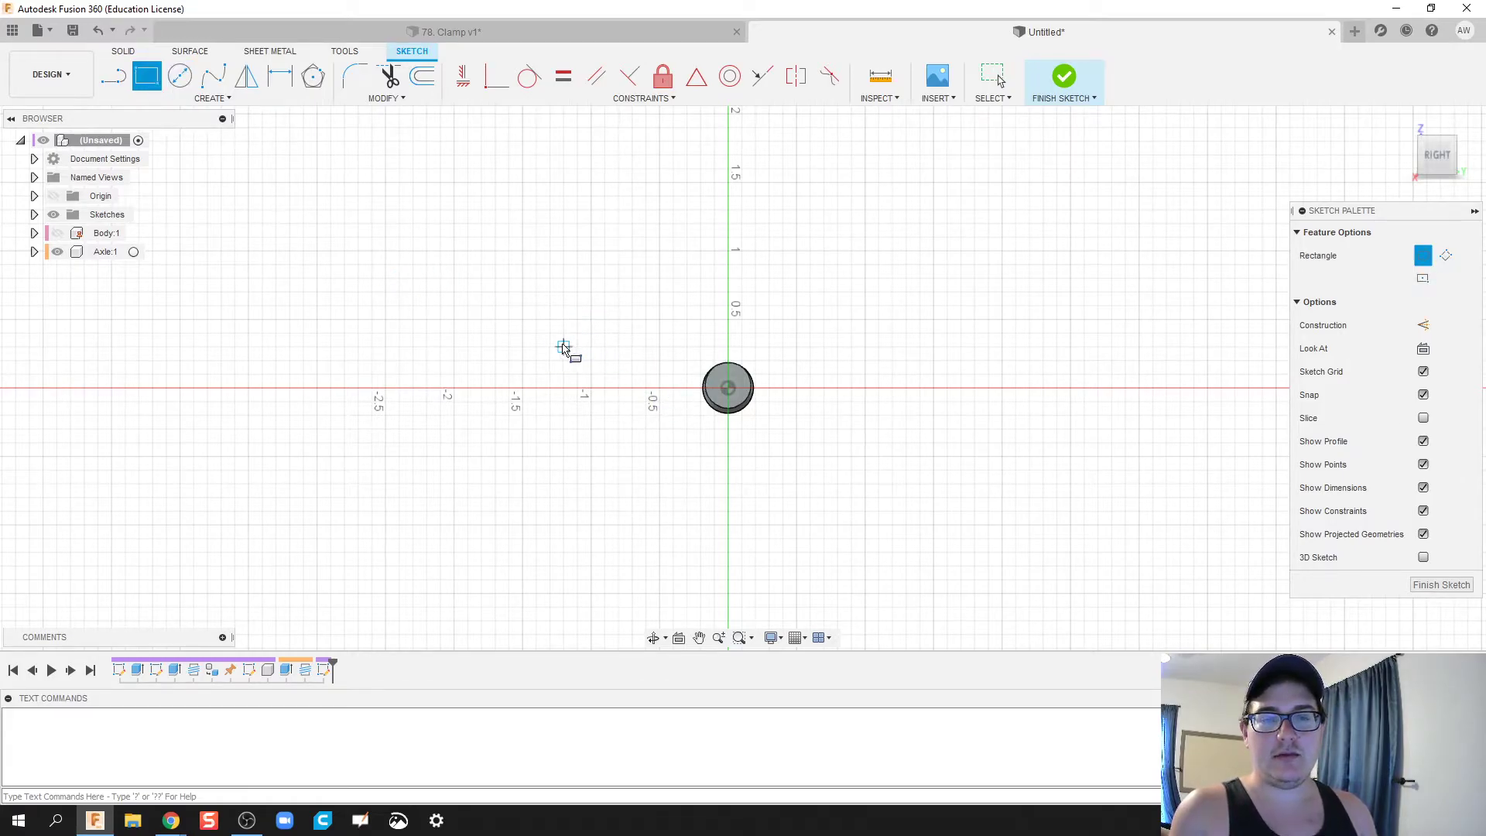
{"action": "left_click", "coordinate": [591, 347]}
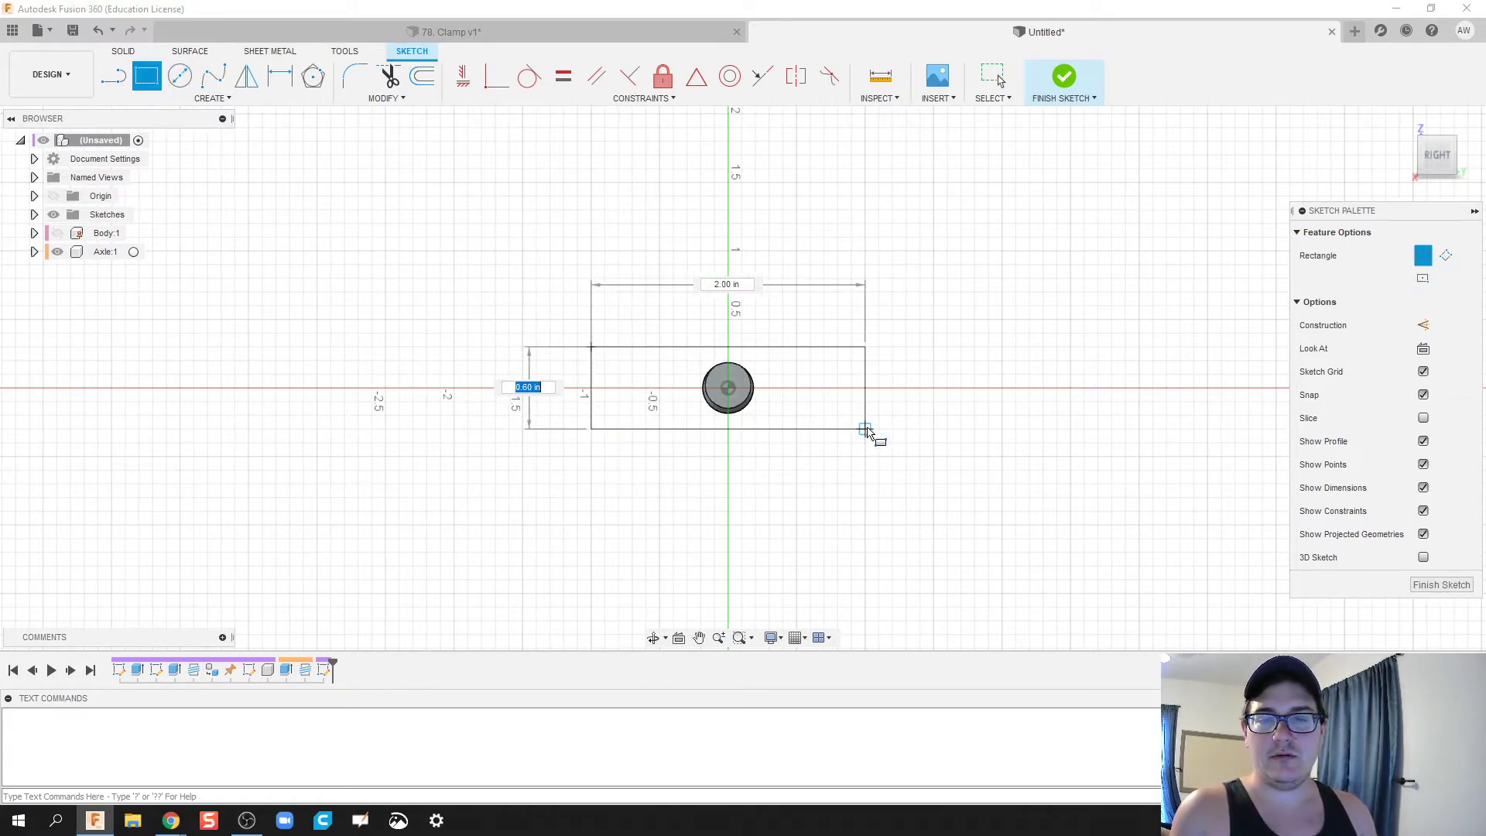
{"action": "left_click", "coordinate": [866, 430]}
{"action": "left_click", "coordinate": [1064, 75]}
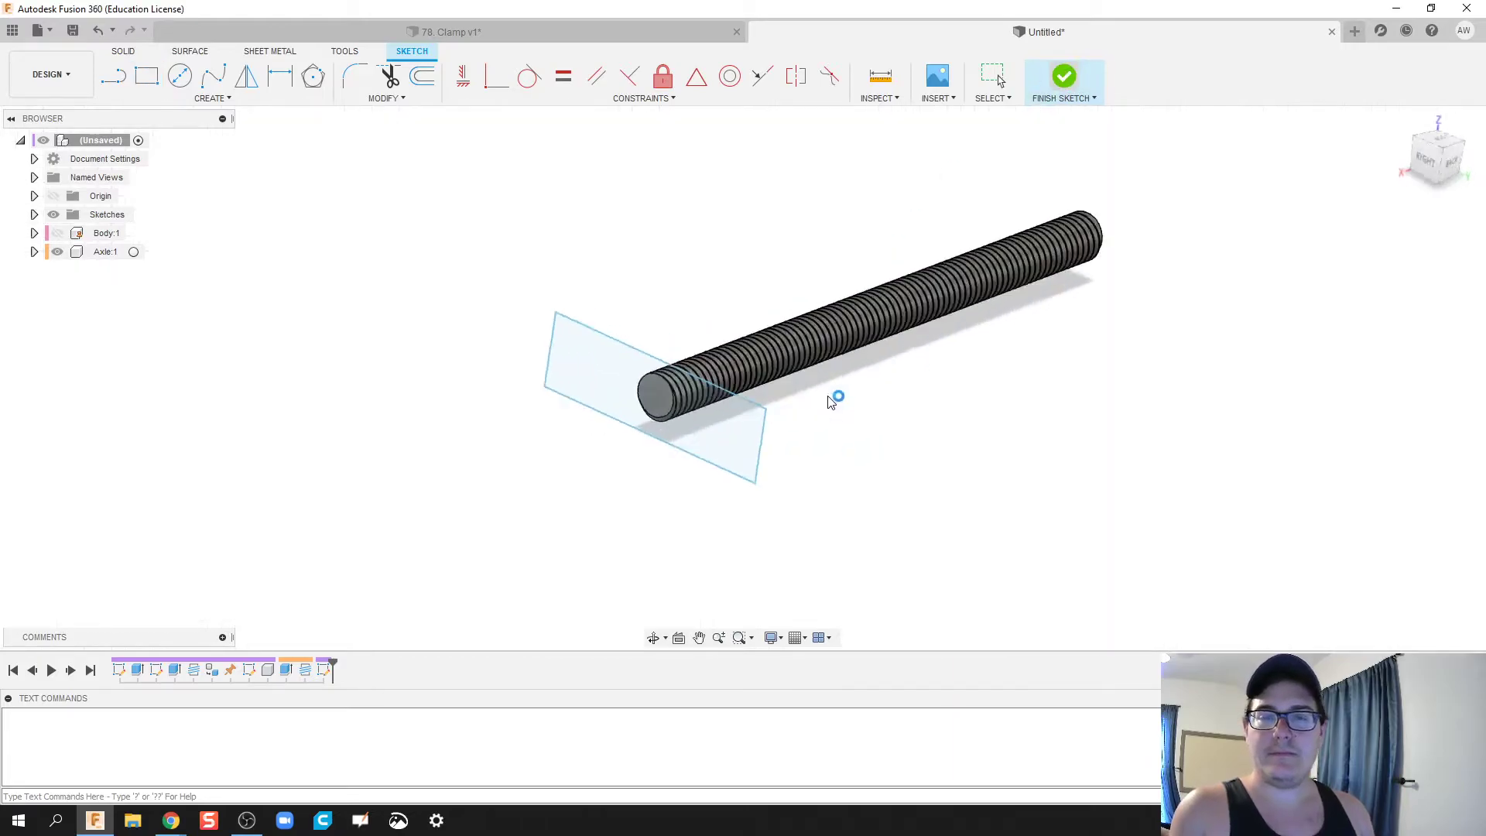
- Extrude the rectangle and circle profiles 0.50 in, joined to the rod
{"action": "key", "text": "e"}
{"action": "left_click", "coordinate": [421, 476]}
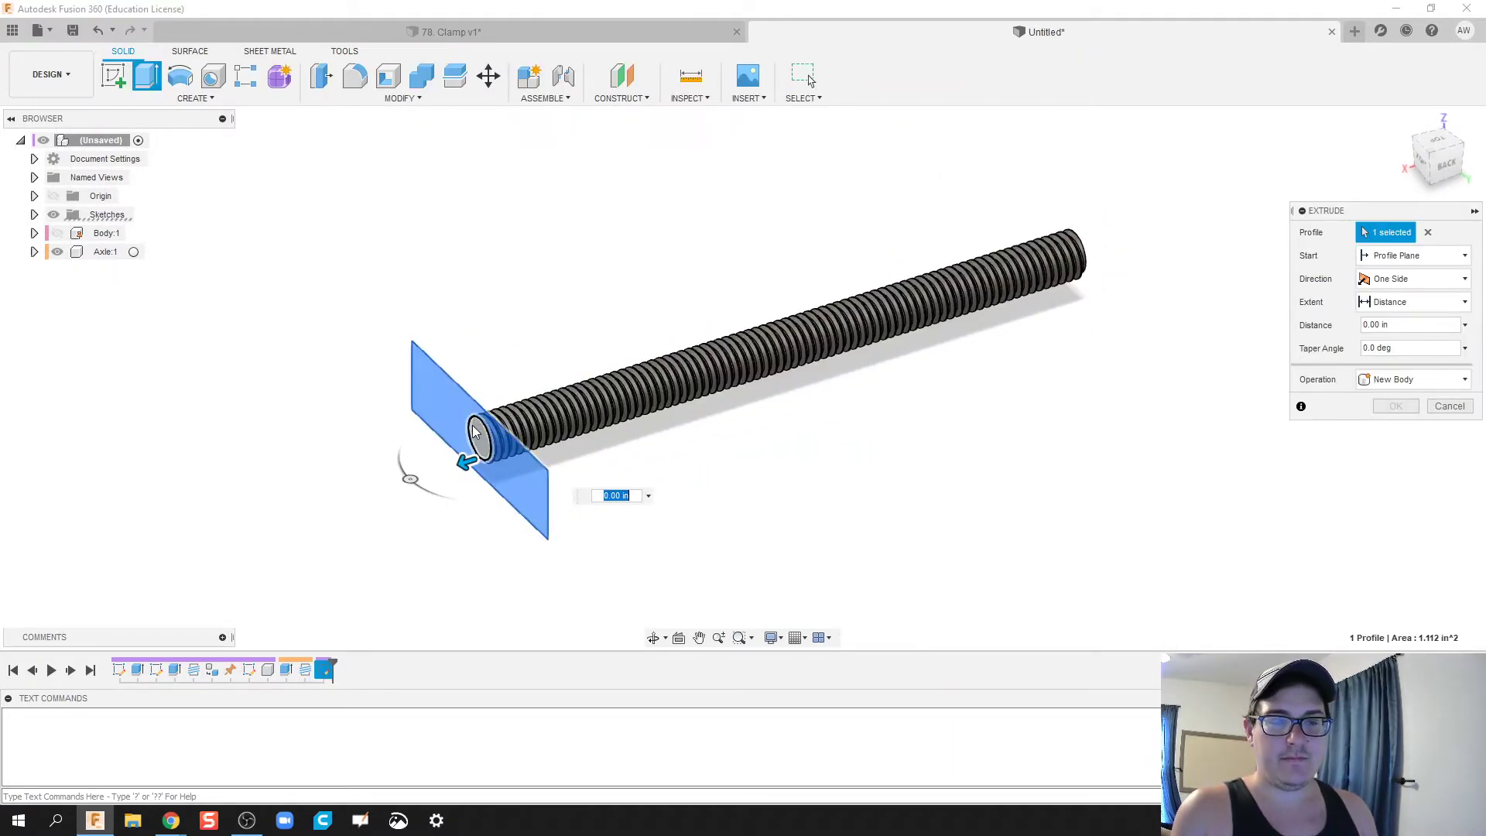
{"action": "left_click", "coordinate": [473, 440]}
{"action": "left_click_drag", "start_coordinate": [473, 440], "coordinate": [417, 458]}
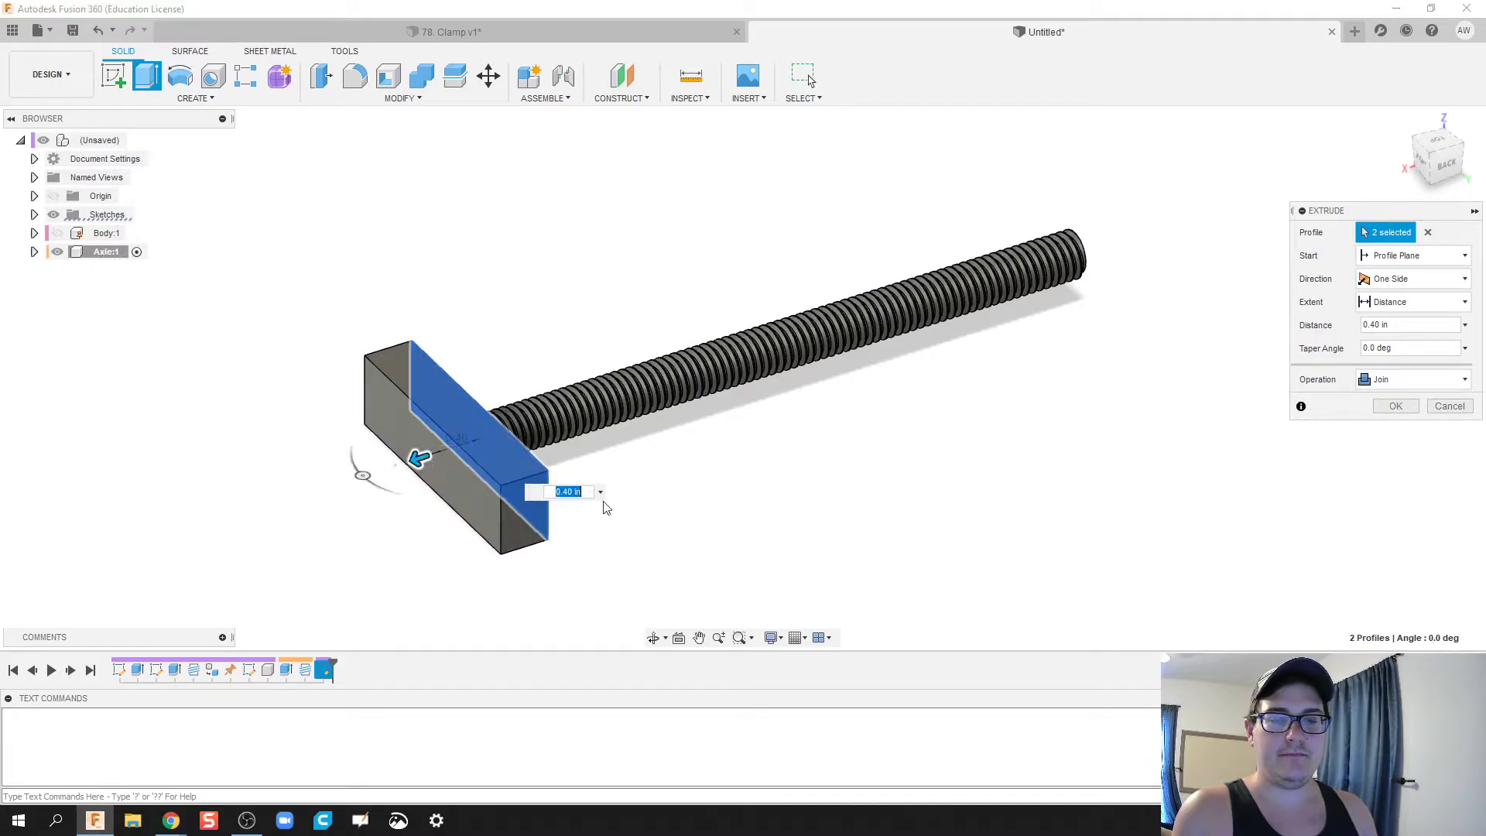
{"action": "left_click_drag", "start_coordinate": [417, 457], "coordinate": [406, 462]}
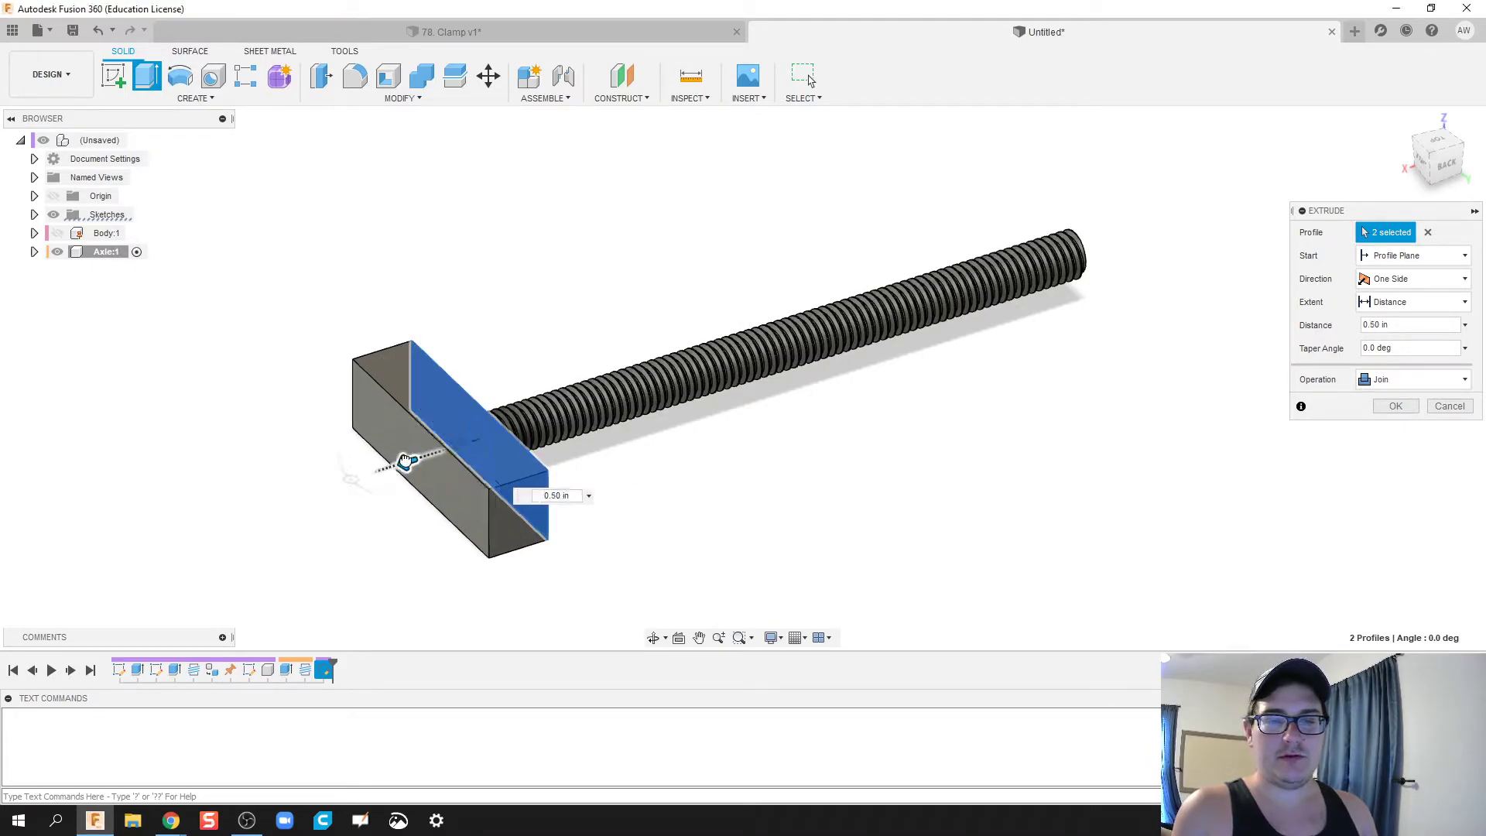
{"action": "left_click", "coordinate": [1397, 410]}
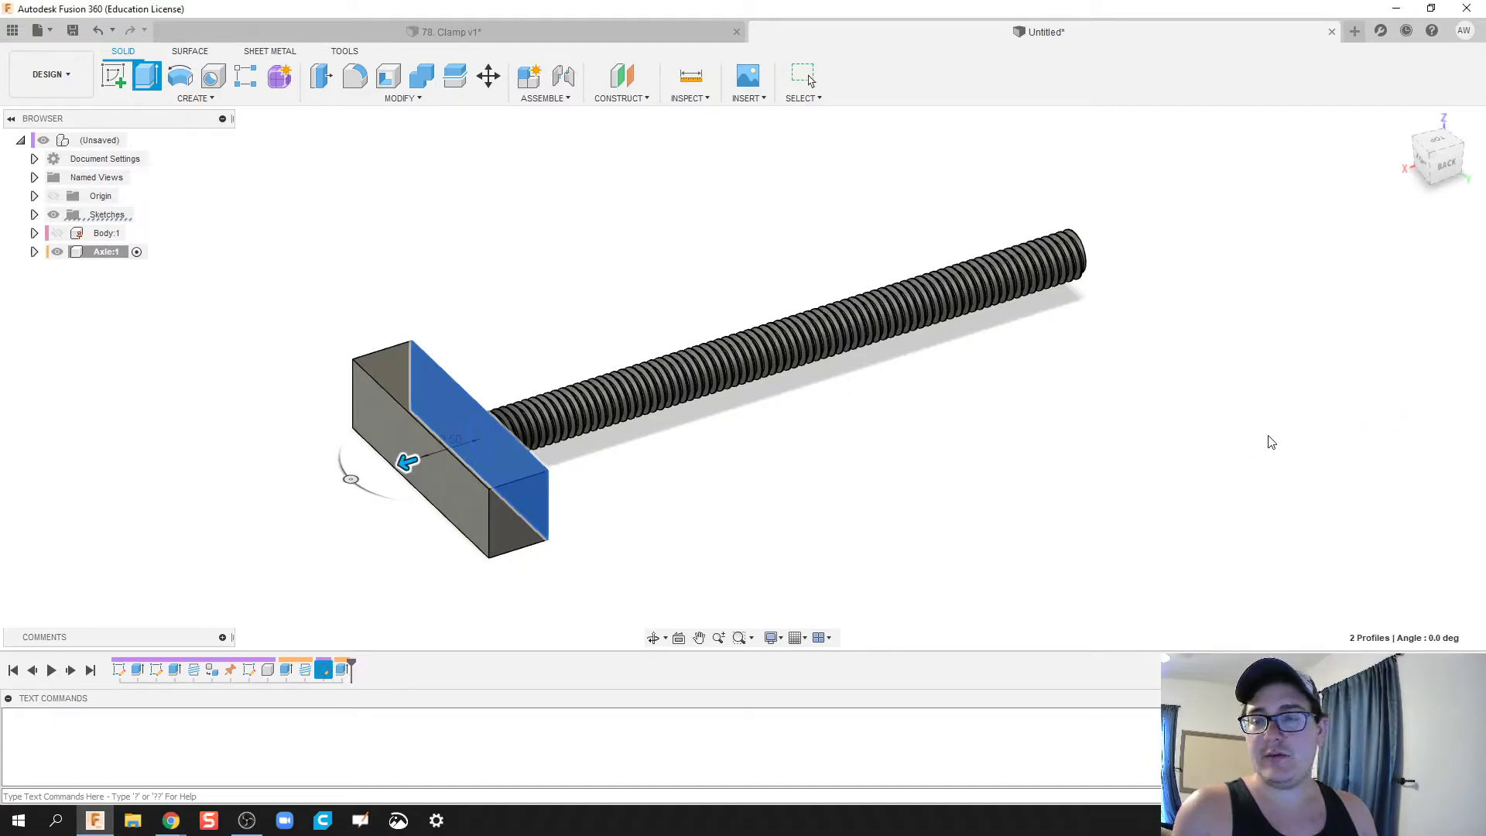
- Make the Body:1 clamp frame visible again
{"action": "middle_click_drag", "start_coordinate": [738, 570], "coordinate": [607, 504], "text": "shift"}
{"action": "scroll", "coordinate": [690, 551], "scroll_direction": "down", "scroll_amount": 2}
{"action": "left_click", "coordinate": [57, 233]}
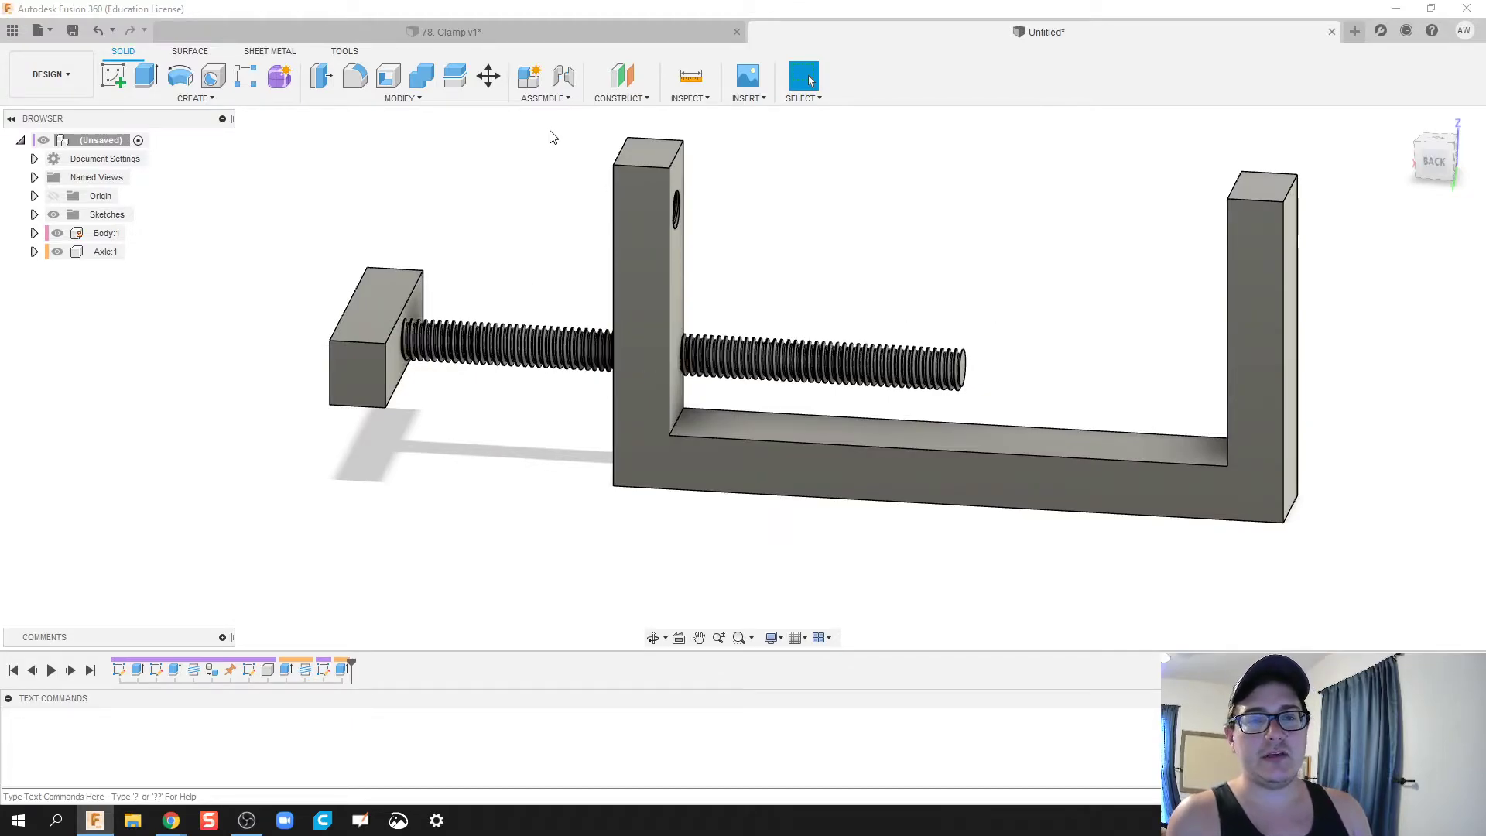
- Set up a joint from the axle's end centre to the upright hole's centre
{"action": "left_click", "coordinate": [564, 76]}
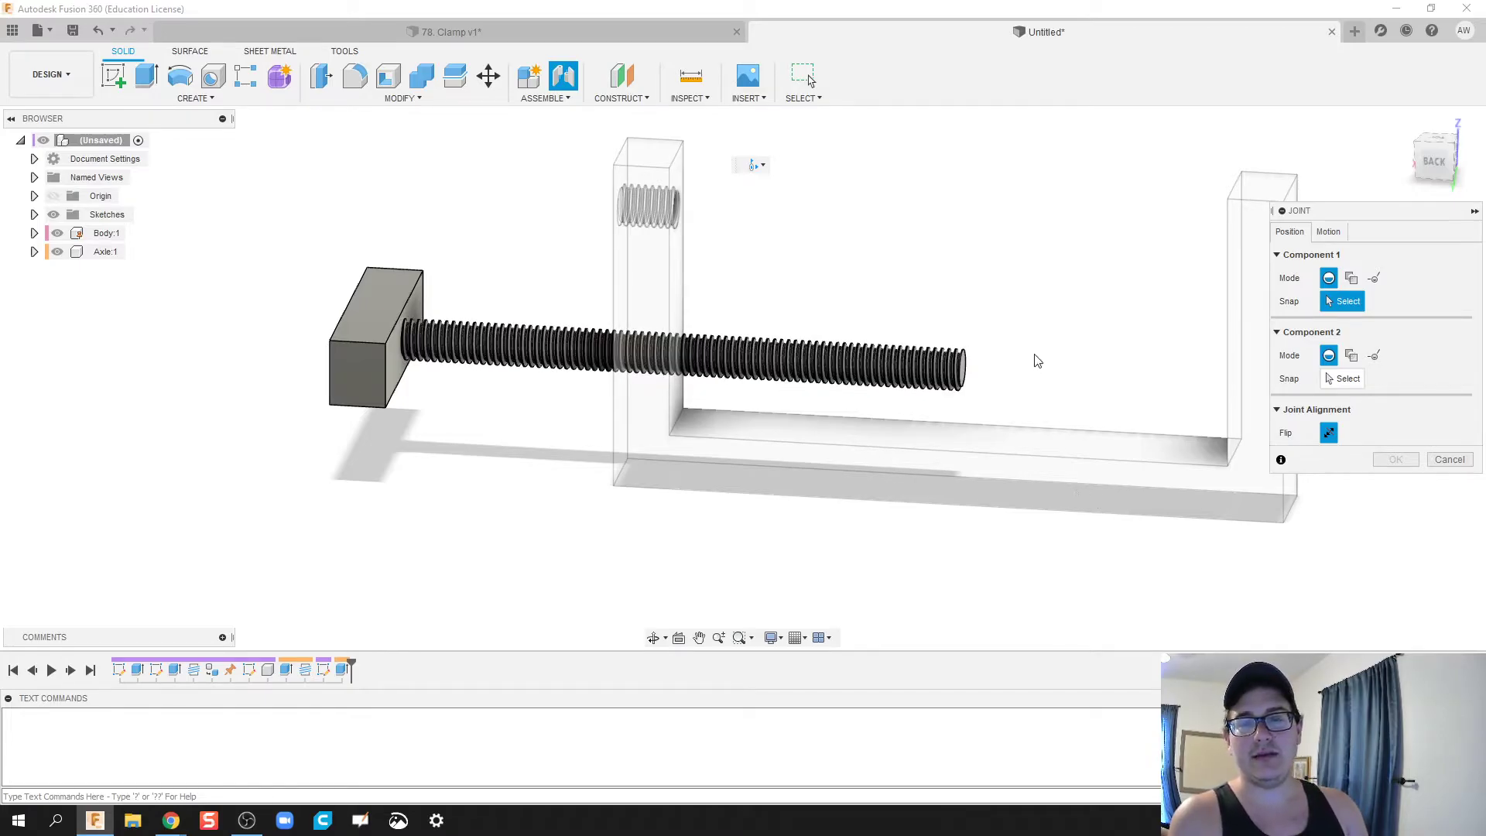
{"action": "middle_click_drag", "start_coordinate": [1037, 360], "coordinate": [971, 369], "text": "shift"}
{"action": "scroll", "coordinate": [926, 410], "scroll_direction": "up", "scroll_amount": 5}
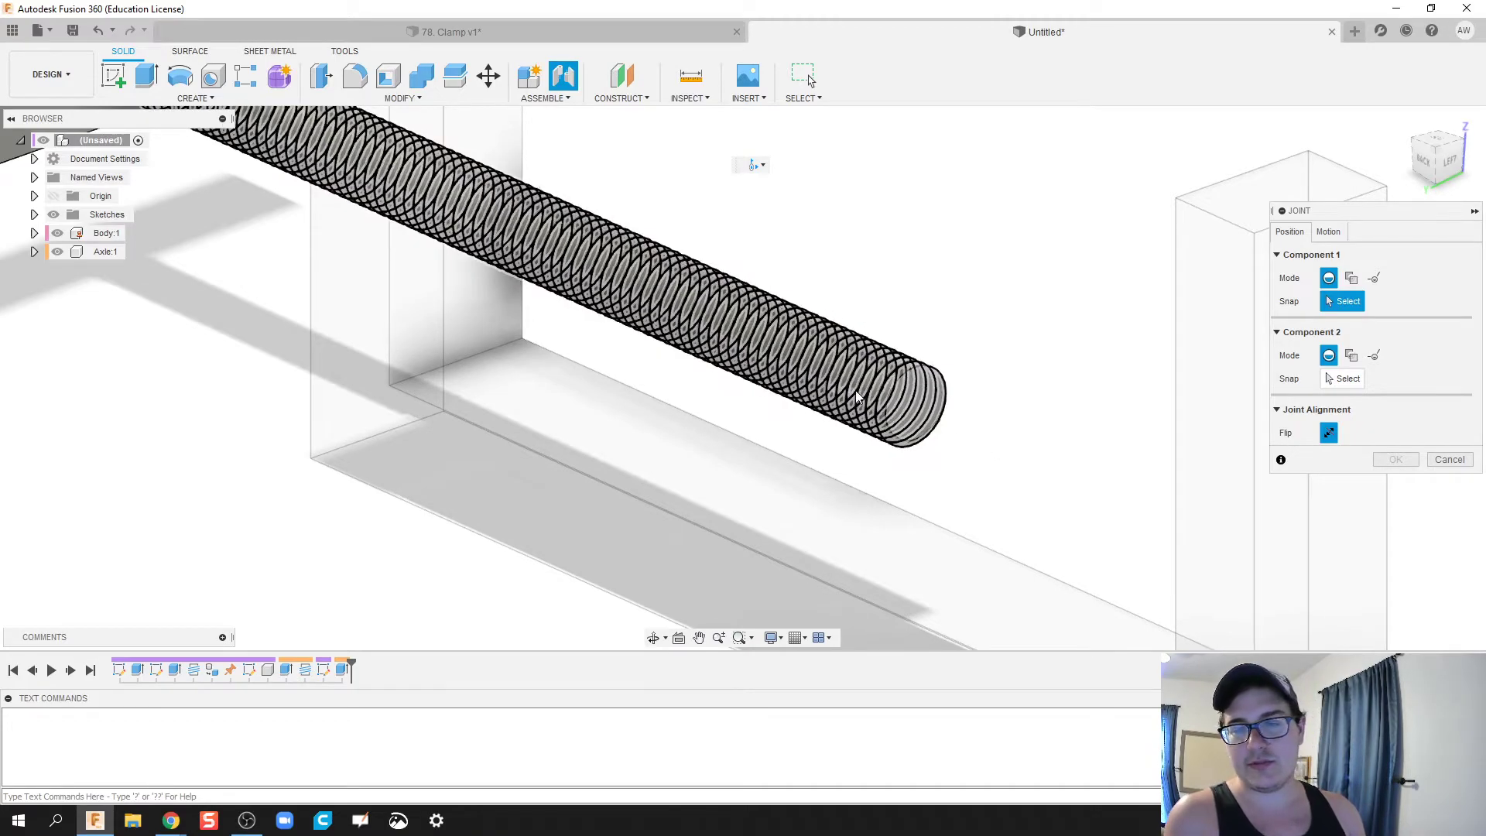
{"action": "left_click", "coordinate": [914, 405]}
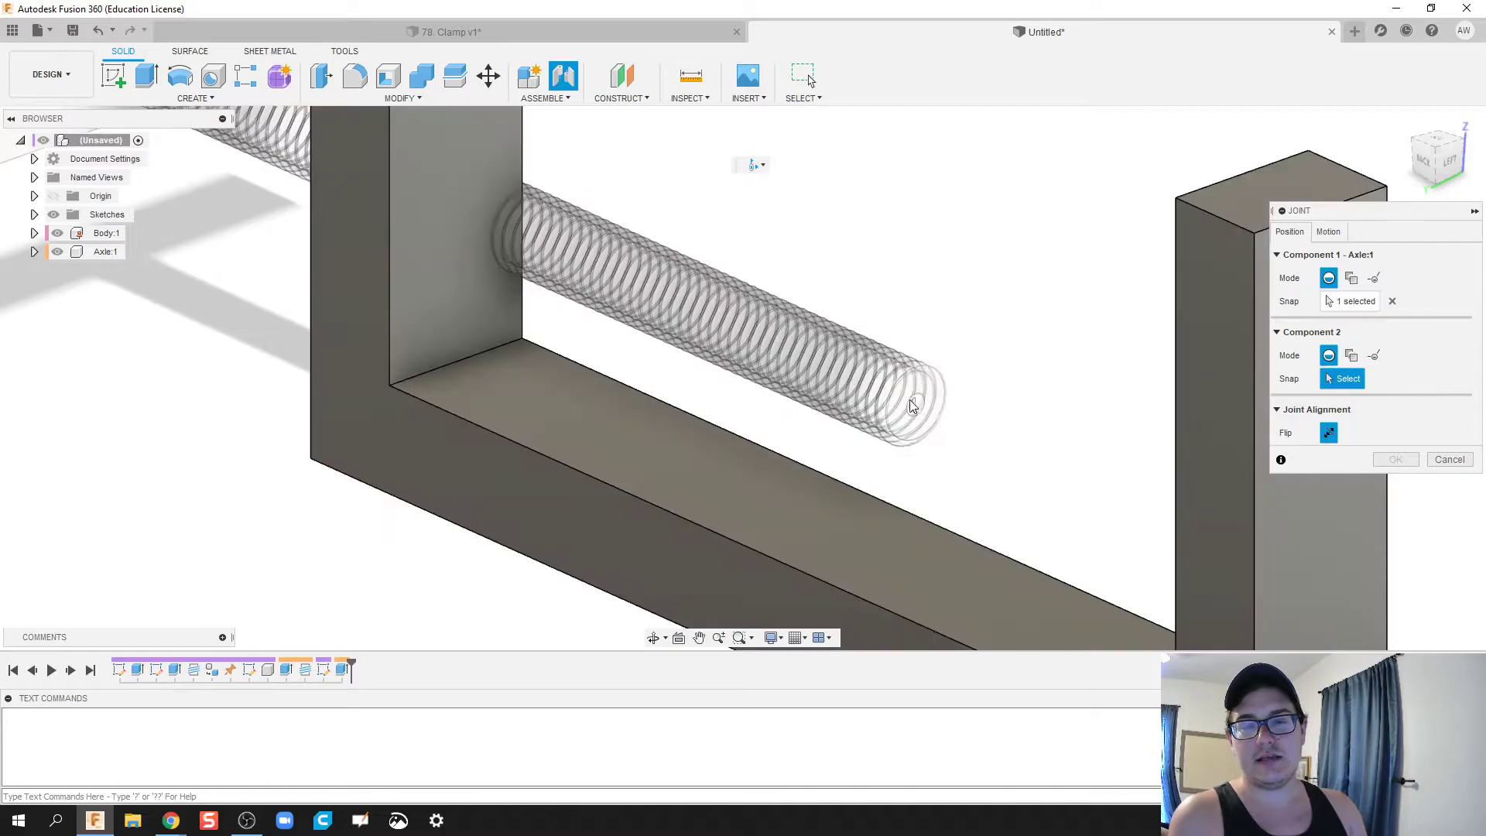
{"action": "middle_click_drag", "start_coordinate": [888, 286], "coordinate": [681, 336]}
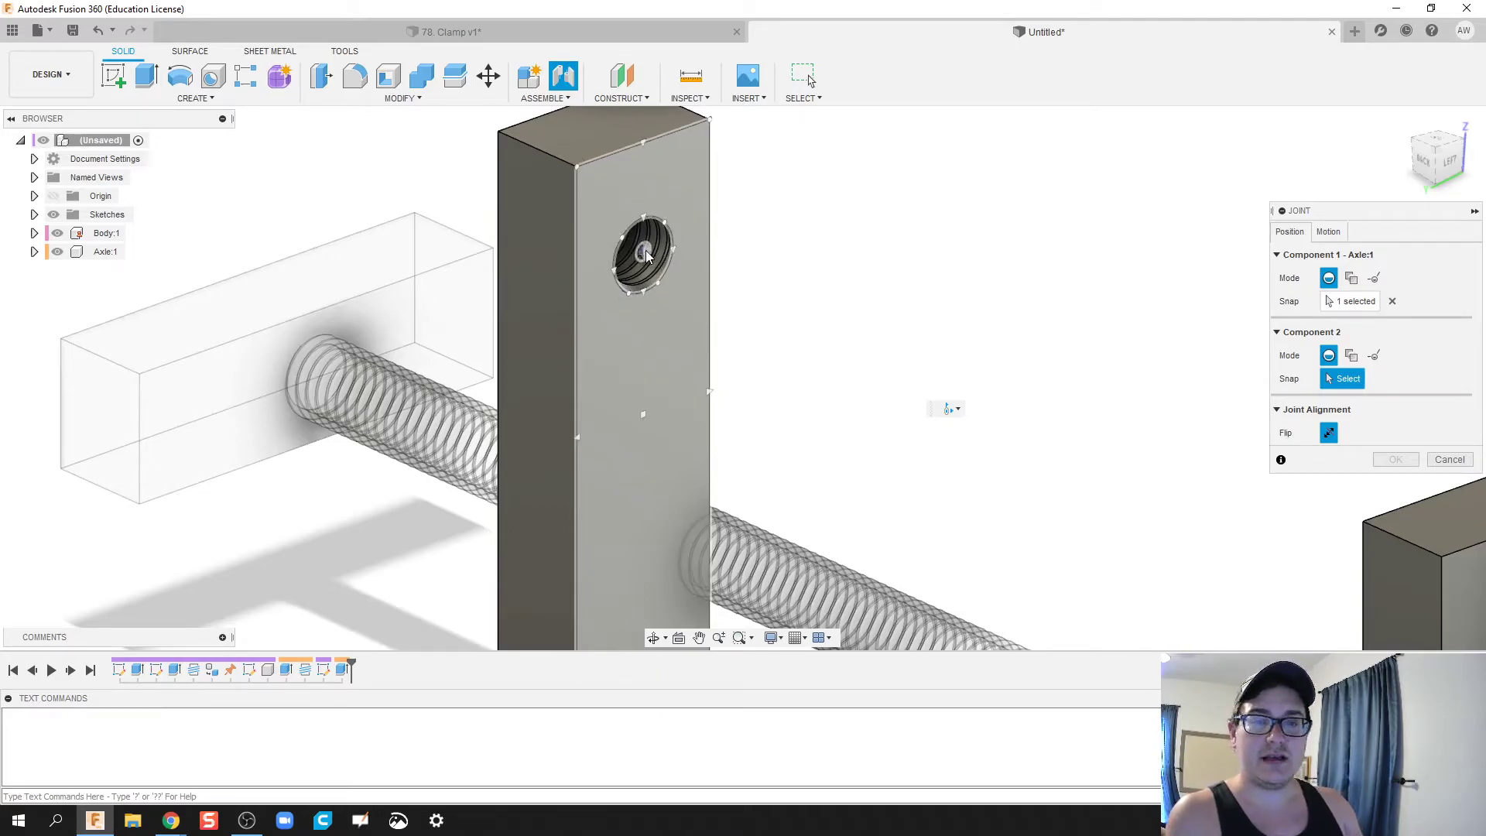
{"action": "left_click", "coordinate": [647, 262]}
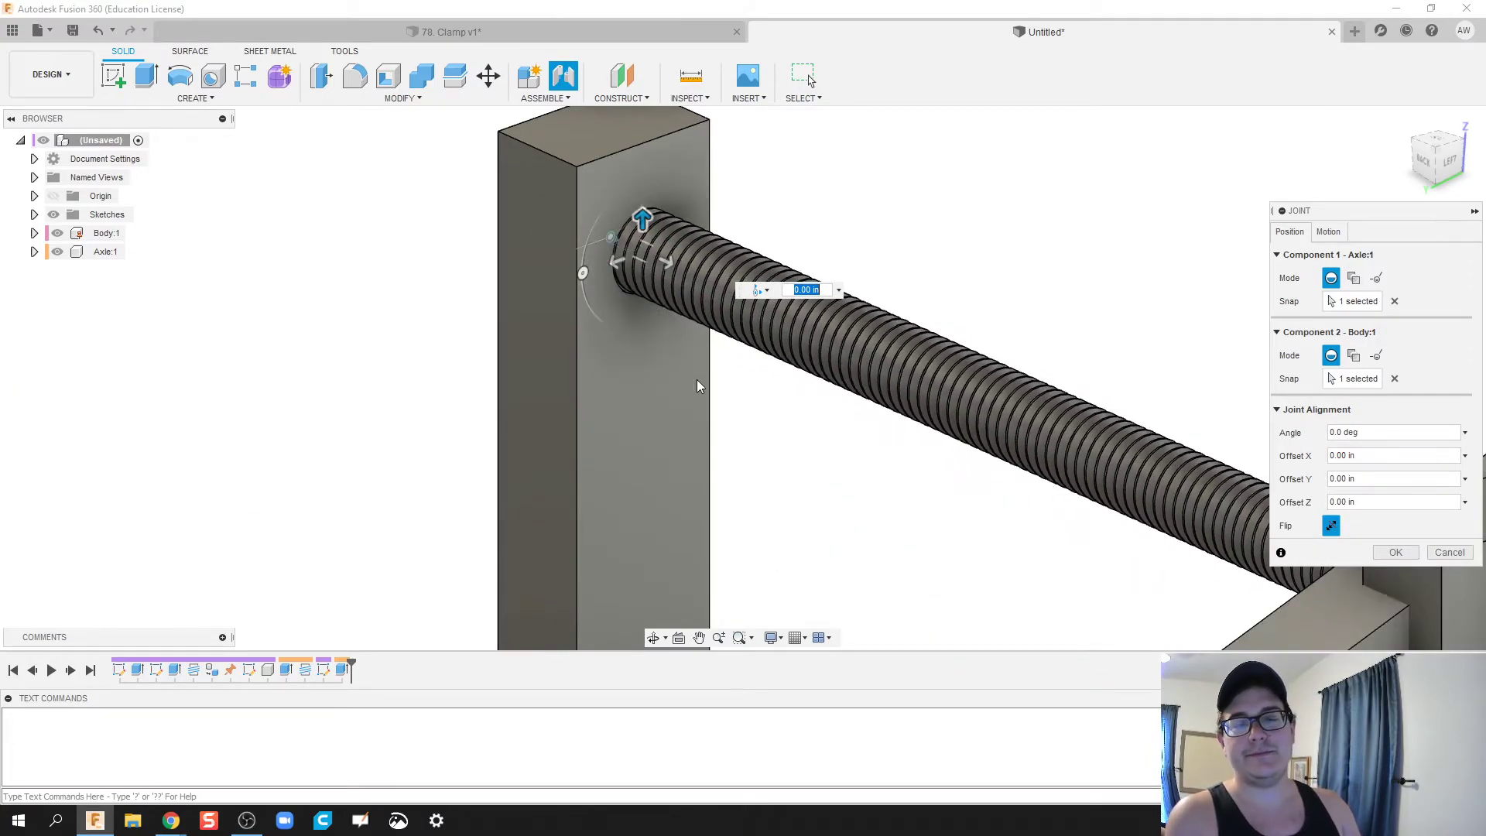
- Set the axle joint's motion type to Cylindrical about the Z axis
{"action": "left_click", "coordinate": [1328, 232]}
{"action": "left_click_drag", "start_coordinate": [1371, 211], "coordinate": [992, 187]}
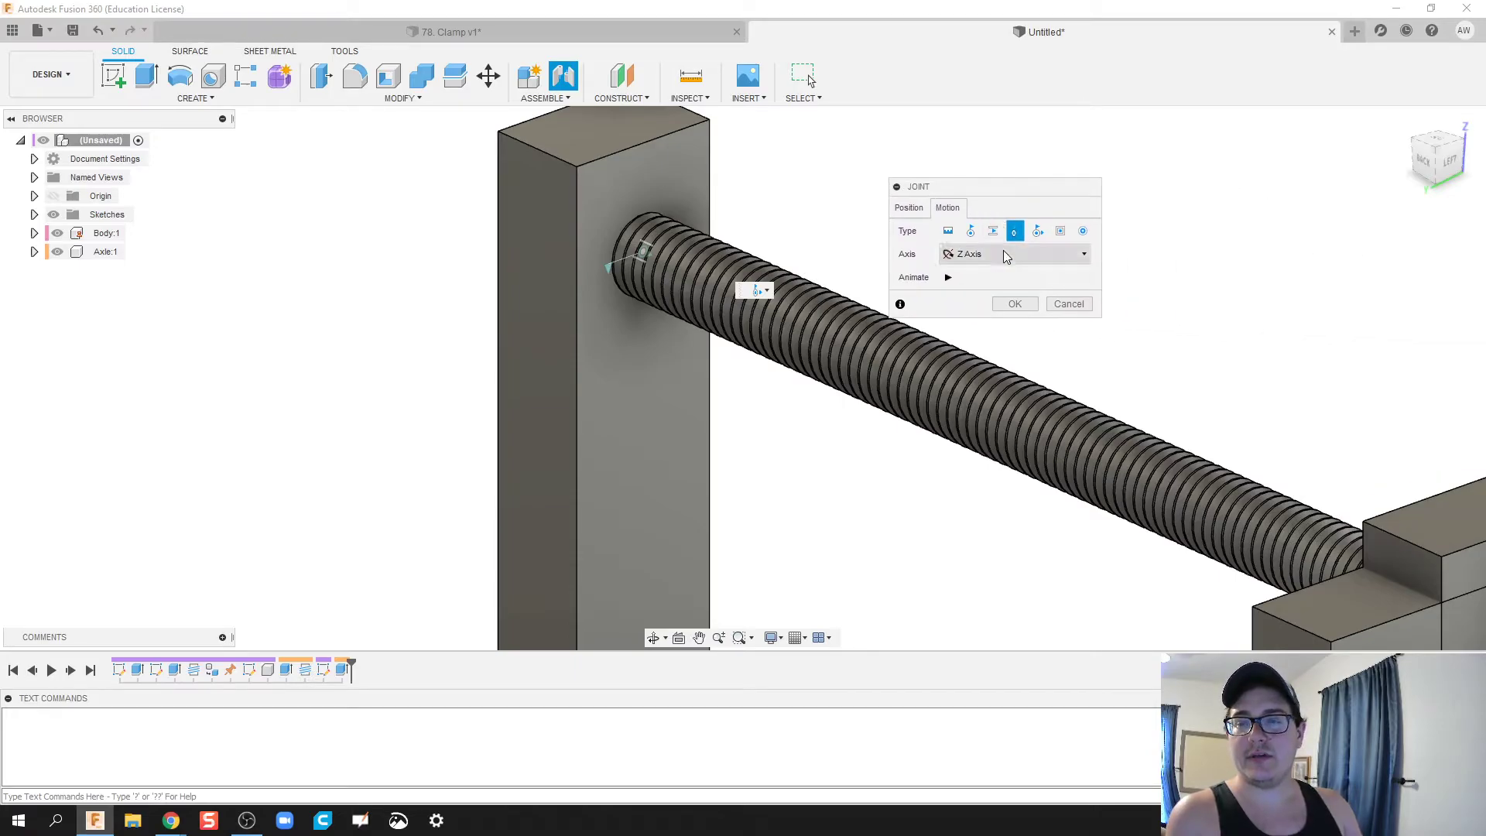
{"action": "left_click", "coordinate": [949, 232]}
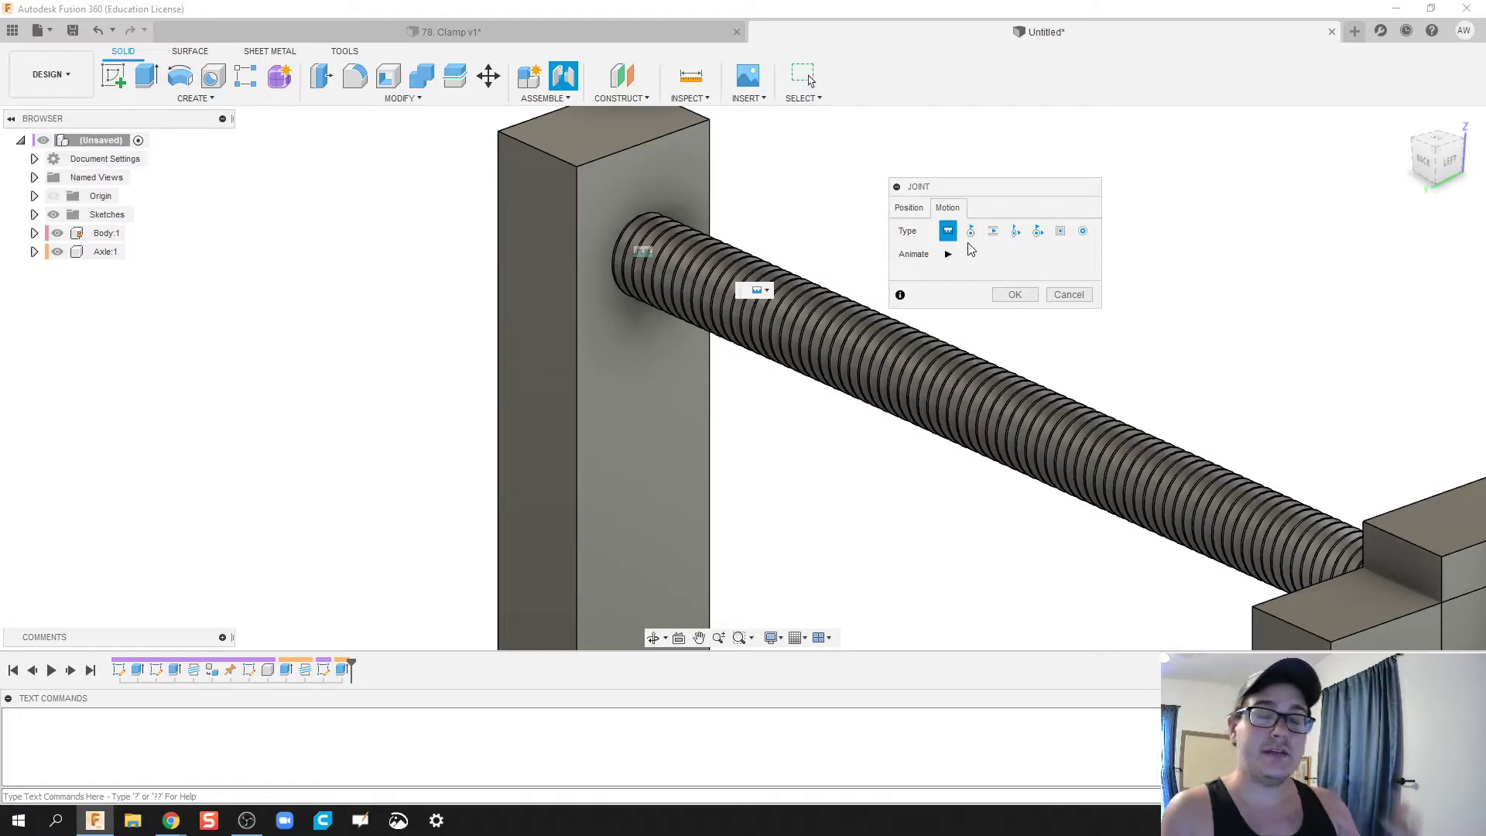
{"action": "left_click", "coordinate": [1015, 232]}
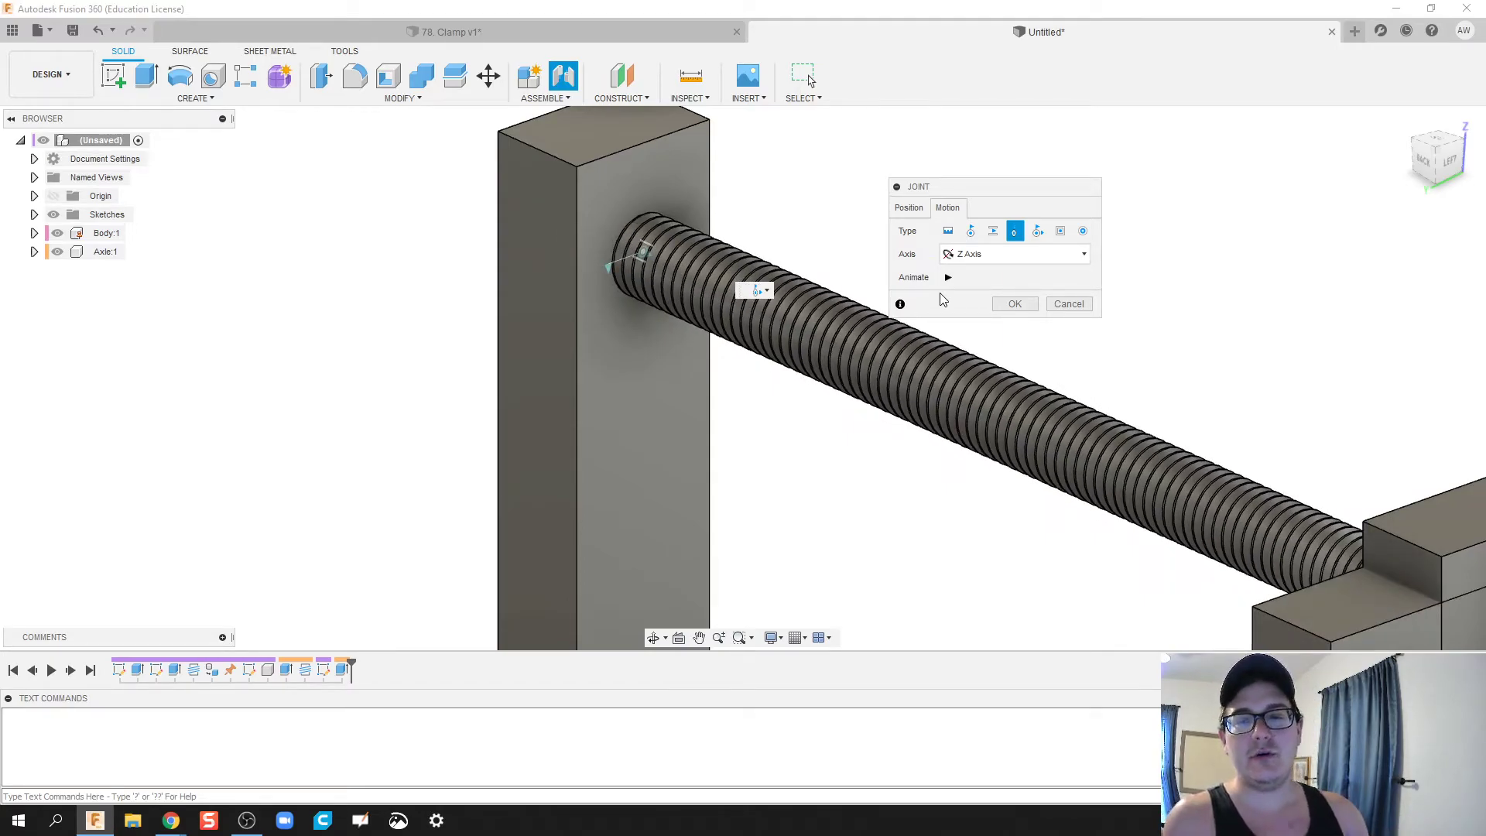
- Flip the axle so it passes through the frame upright, then preview the joint motion
{"action": "left_click", "coordinate": [909, 208]}
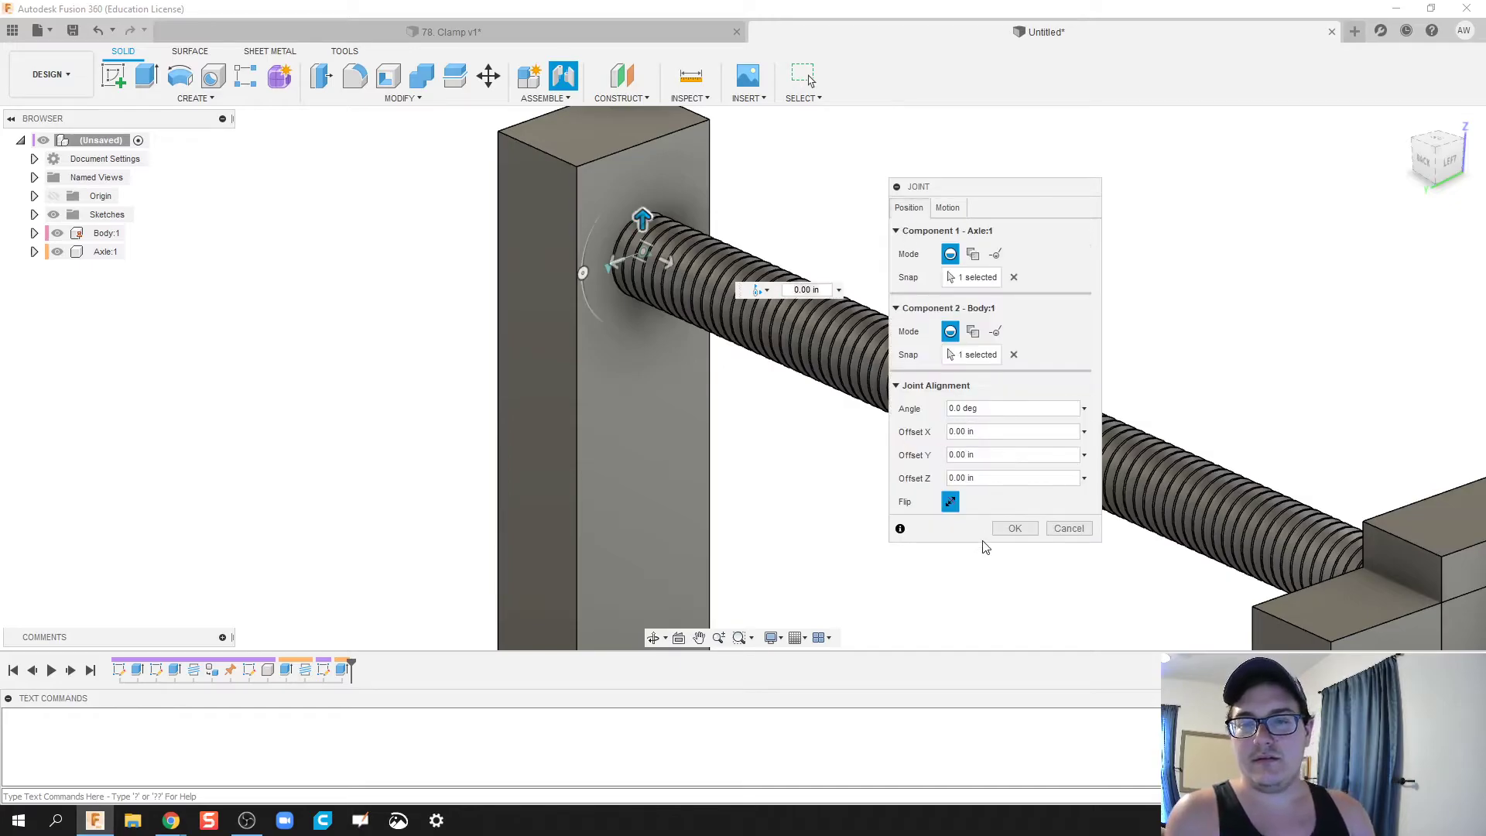
{"action": "left_click", "coordinate": [952, 502]}
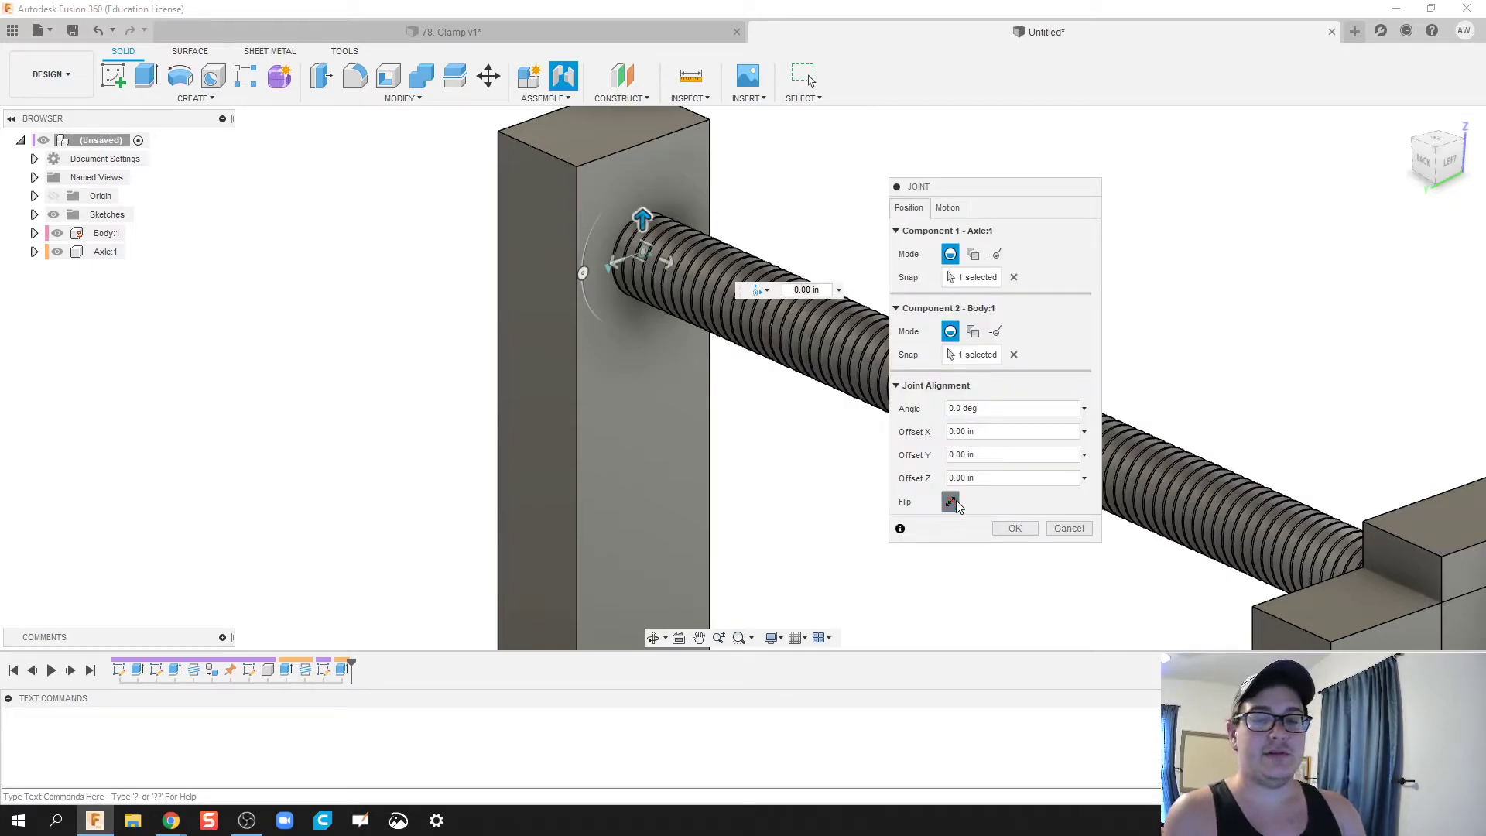
{"action": "left_click", "coordinate": [953, 209]}
{"action": "scroll", "coordinate": [783, 431], "scroll_direction": "down", "scroll_amount": 5}
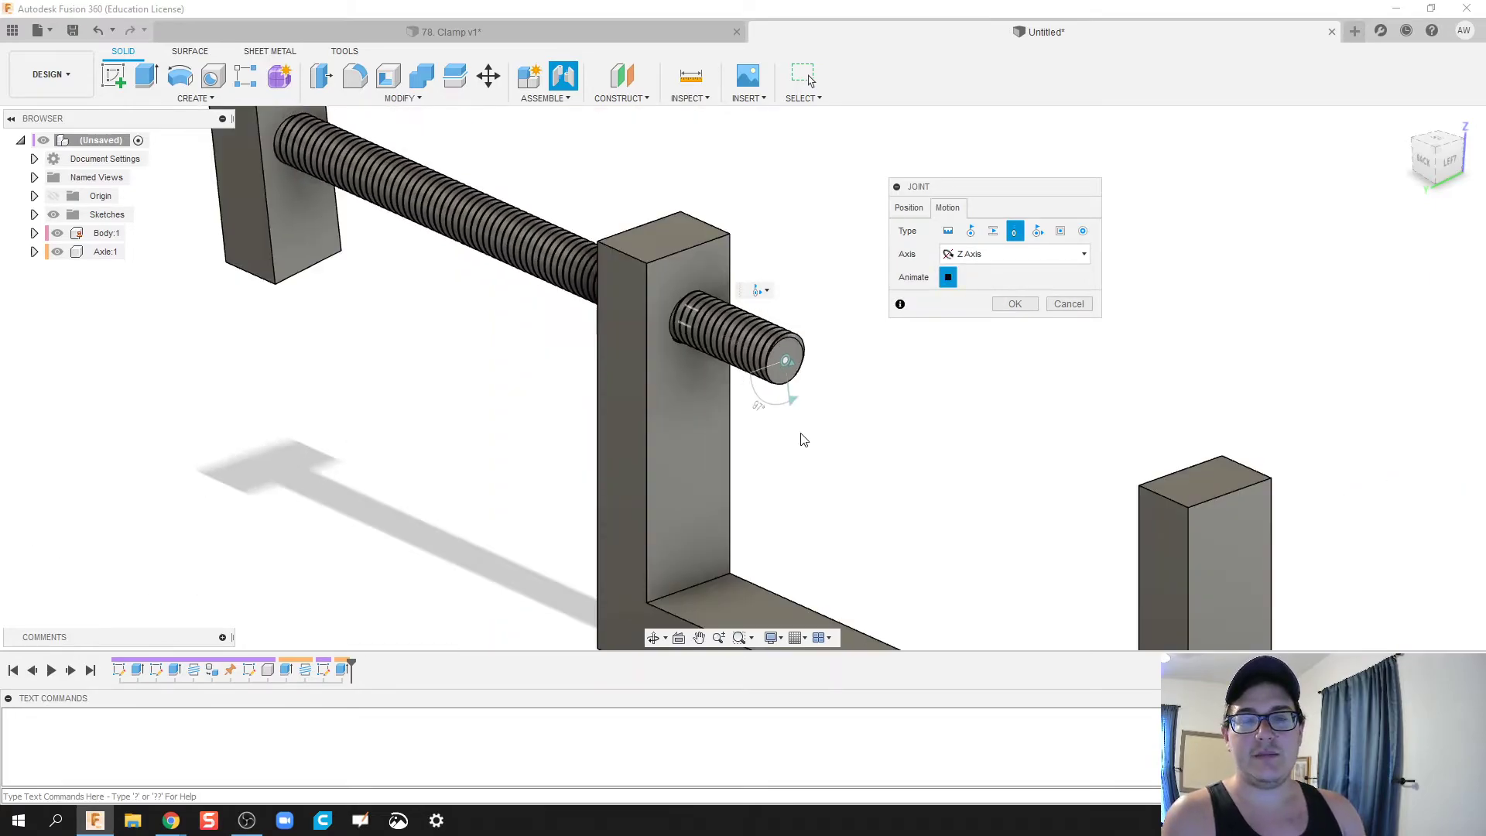
{"action": "scroll", "coordinate": [801, 453], "scroll_direction": "down", "scroll_amount": 2}
{"action": "middle_click_drag", "start_coordinate": [617, 474], "coordinate": [774, 471], "text": "shift"}
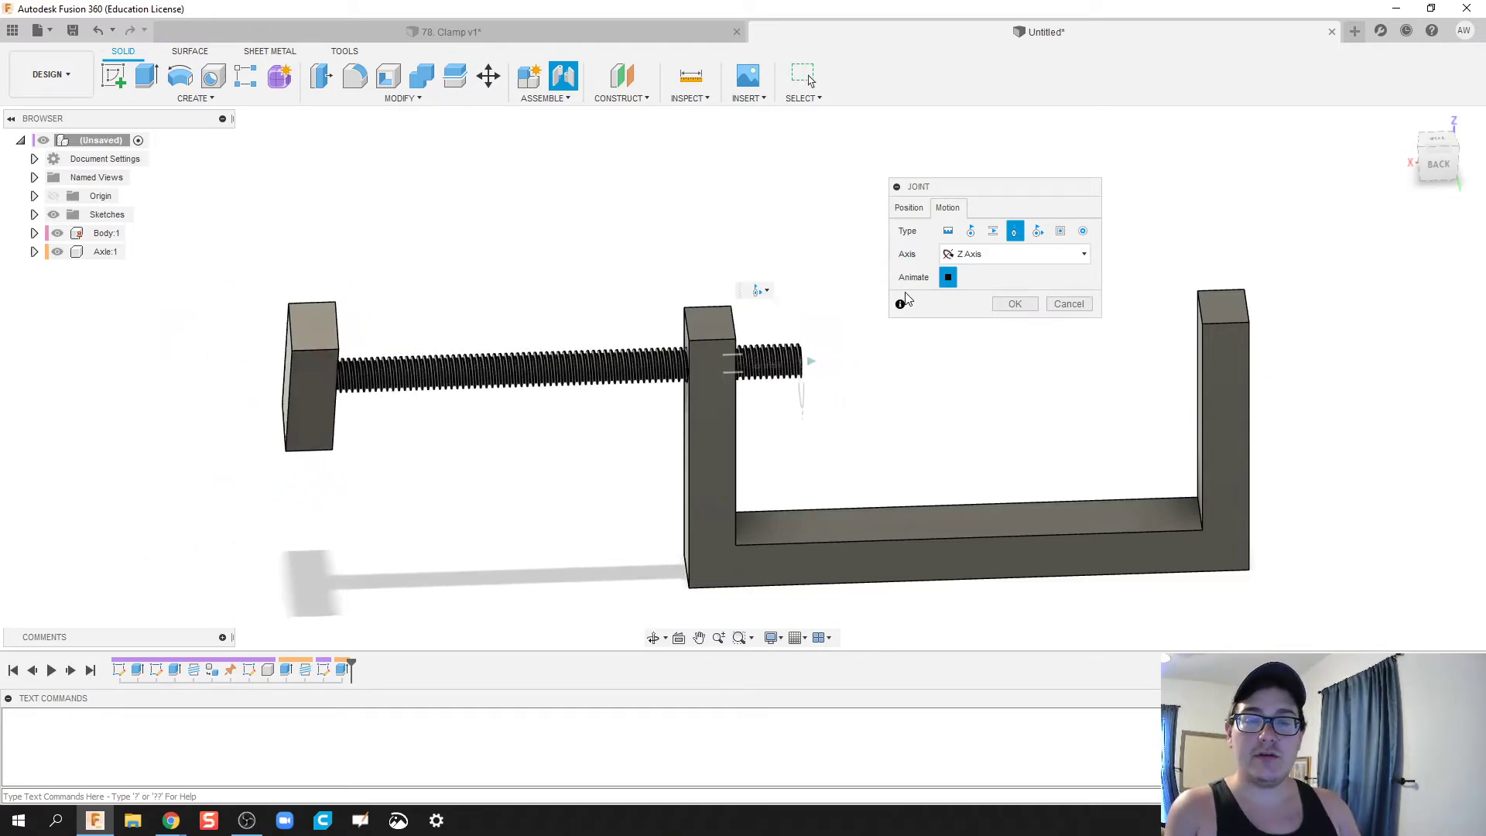
- Slide the screw 2.60 in along its axis and commit the cylindrical joint
{"action": "left_click", "coordinate": [908, 207]}
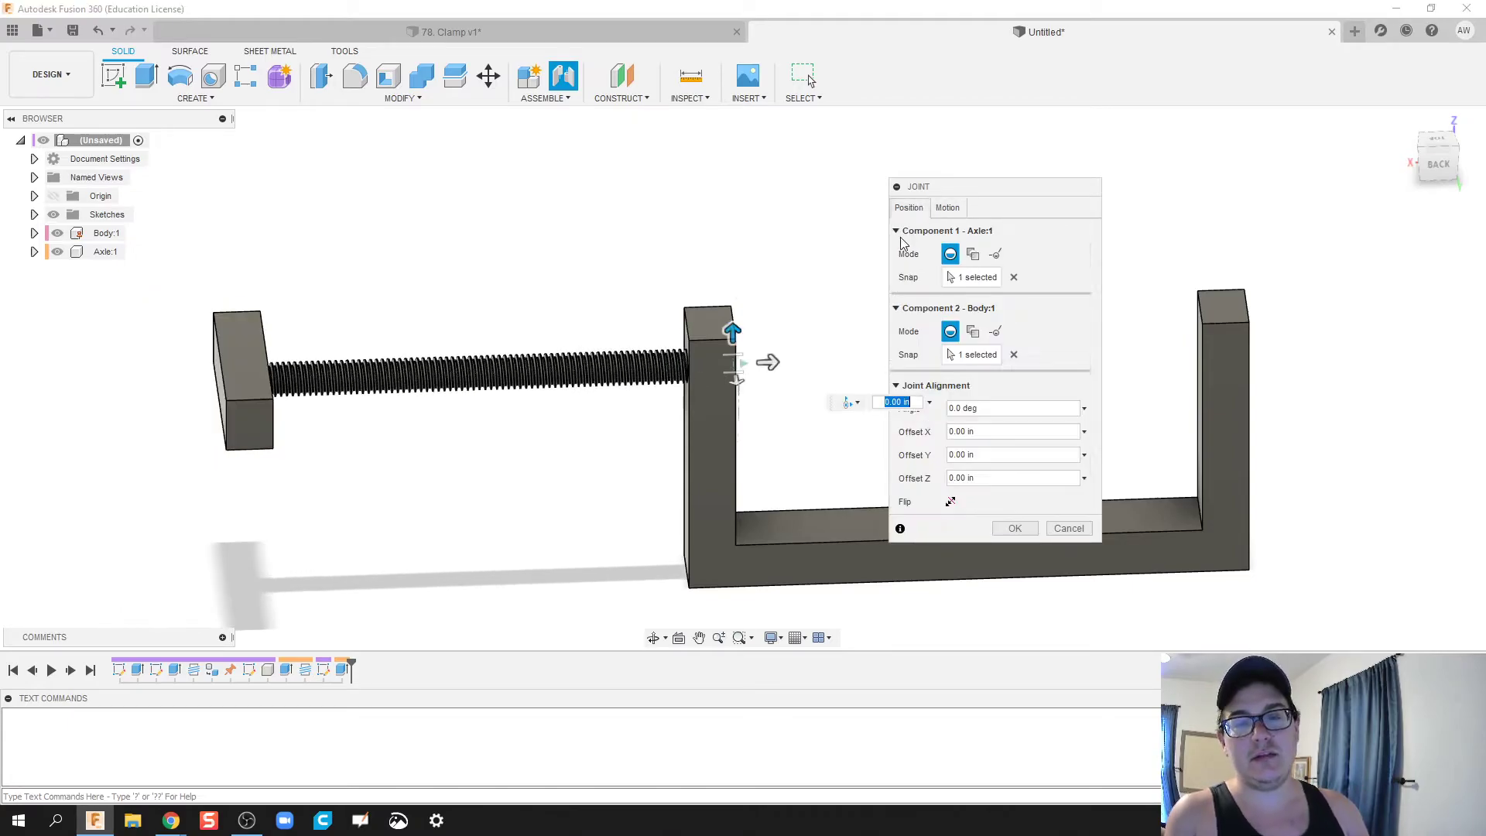
{"action": "middle_click_drag", "start_coordinate": [887, 332], "coordinate": [601, 339]}
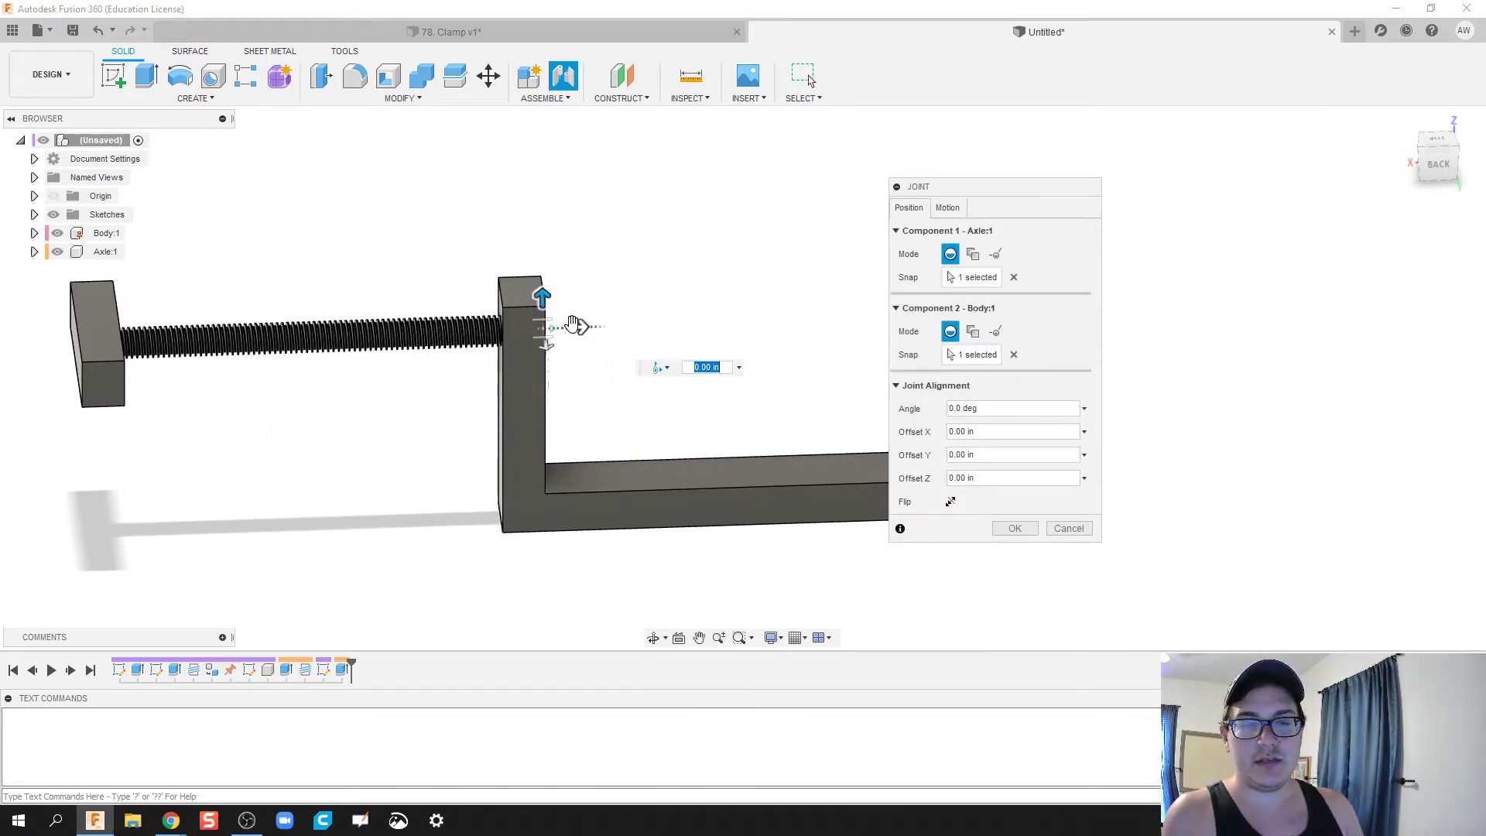
{"action": "left_click_drag", "start_coordinate": [573, 323], "coordinate": [776, 338]}
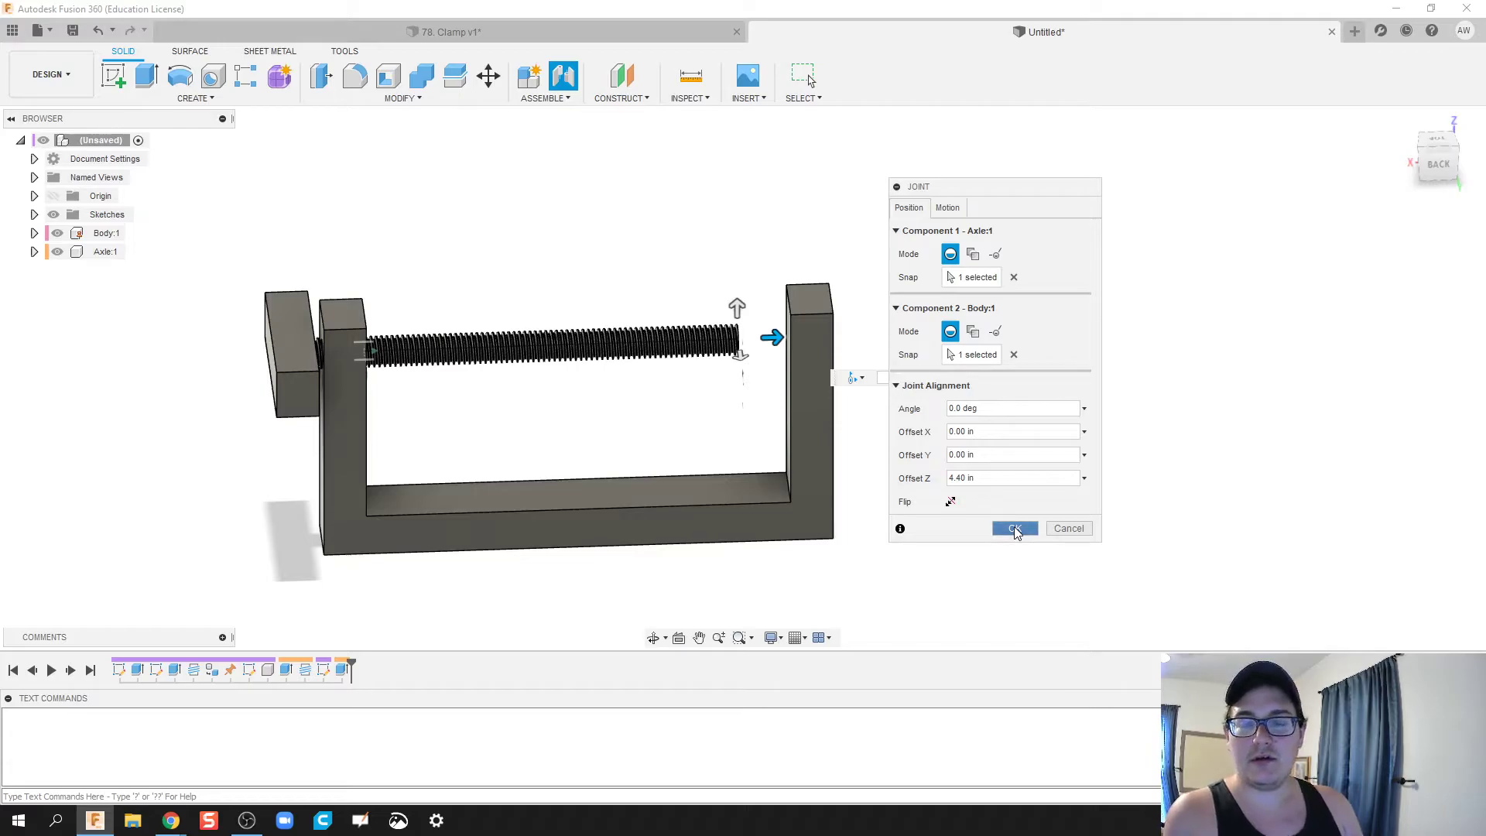
{"action": "left_click", "coordinate": [1014, 528]}
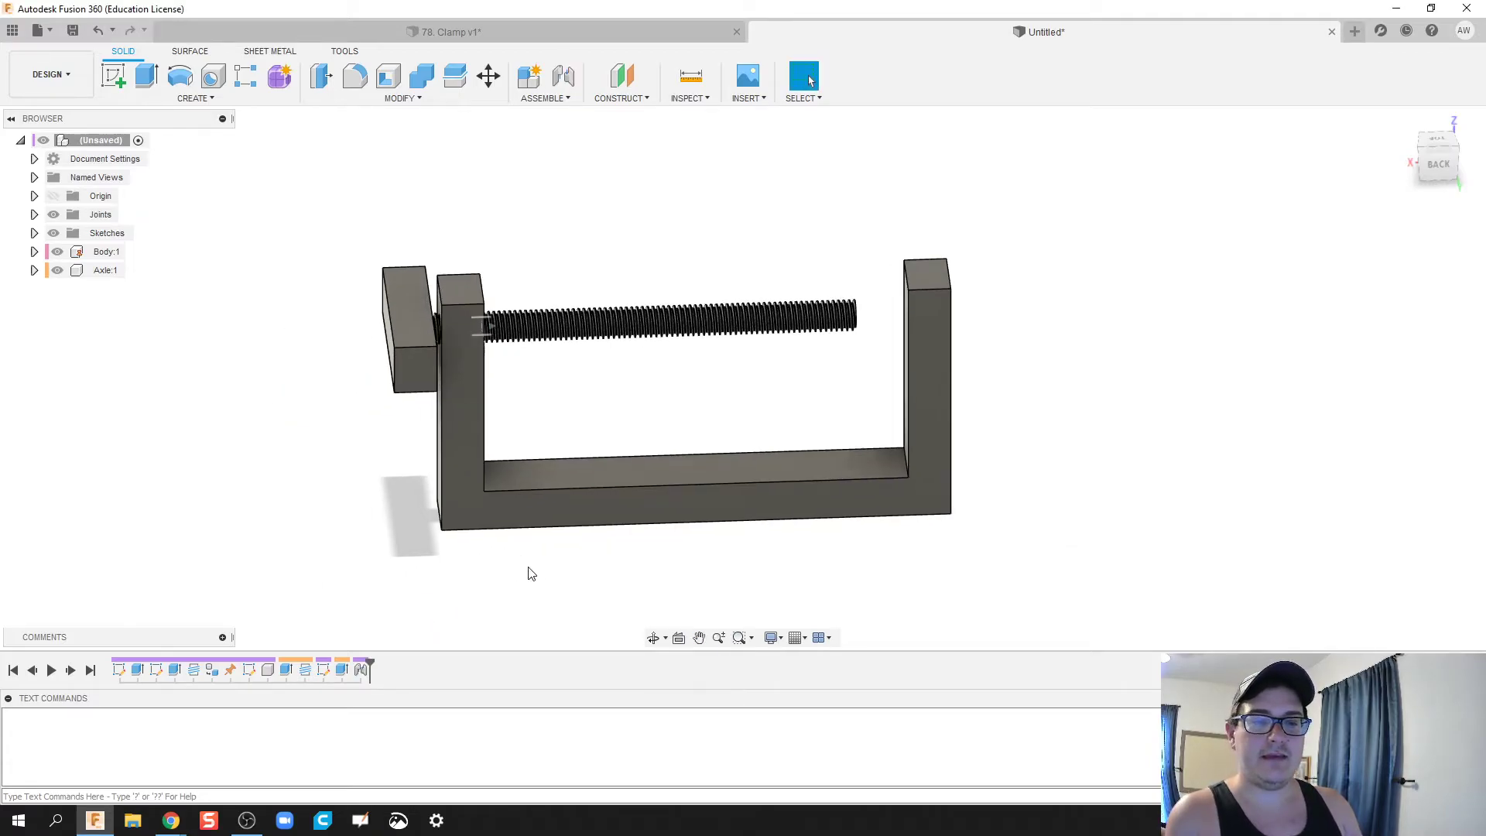
- Spin the handle to test the axle joint, then revert the parts' positions
{"action": "middle_click_drag", "start_coordinate": [358, 552], "coordinate": [487, 490], "text": "shift"}
{"action": "left_click_drag", "start_coordinate": [505, 433], "coordinate": [430, 502]}
{"action": "left_click", "coordinate": [891, 71]}
- Start a motion link on the axle's cylindrical joint, linking its rotation with its slide
{"action": "left_click", "coordinate": [545, 98]}
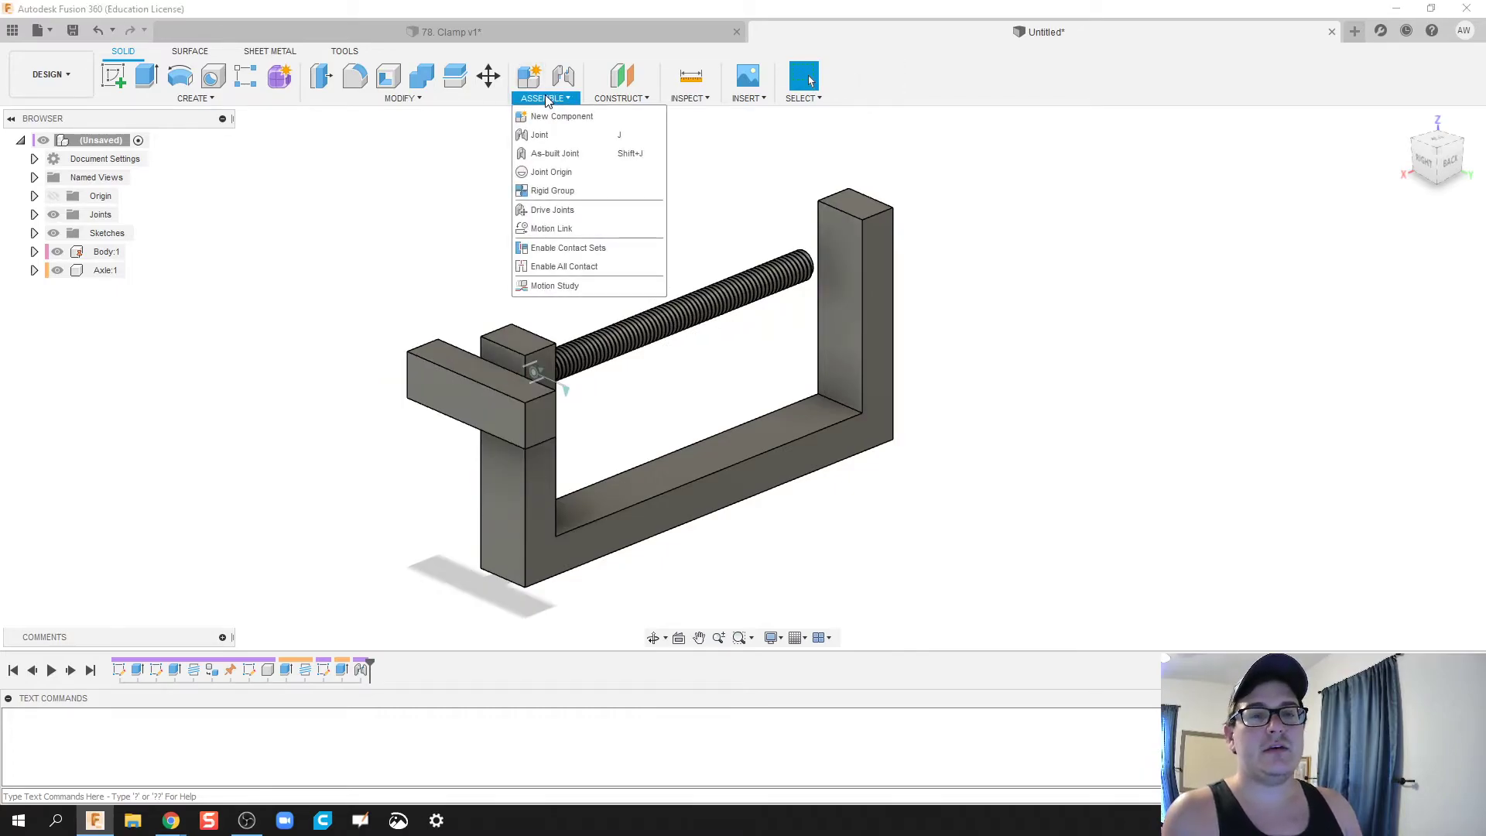
{"action": "left_click", "coordinate": [574, 229]}
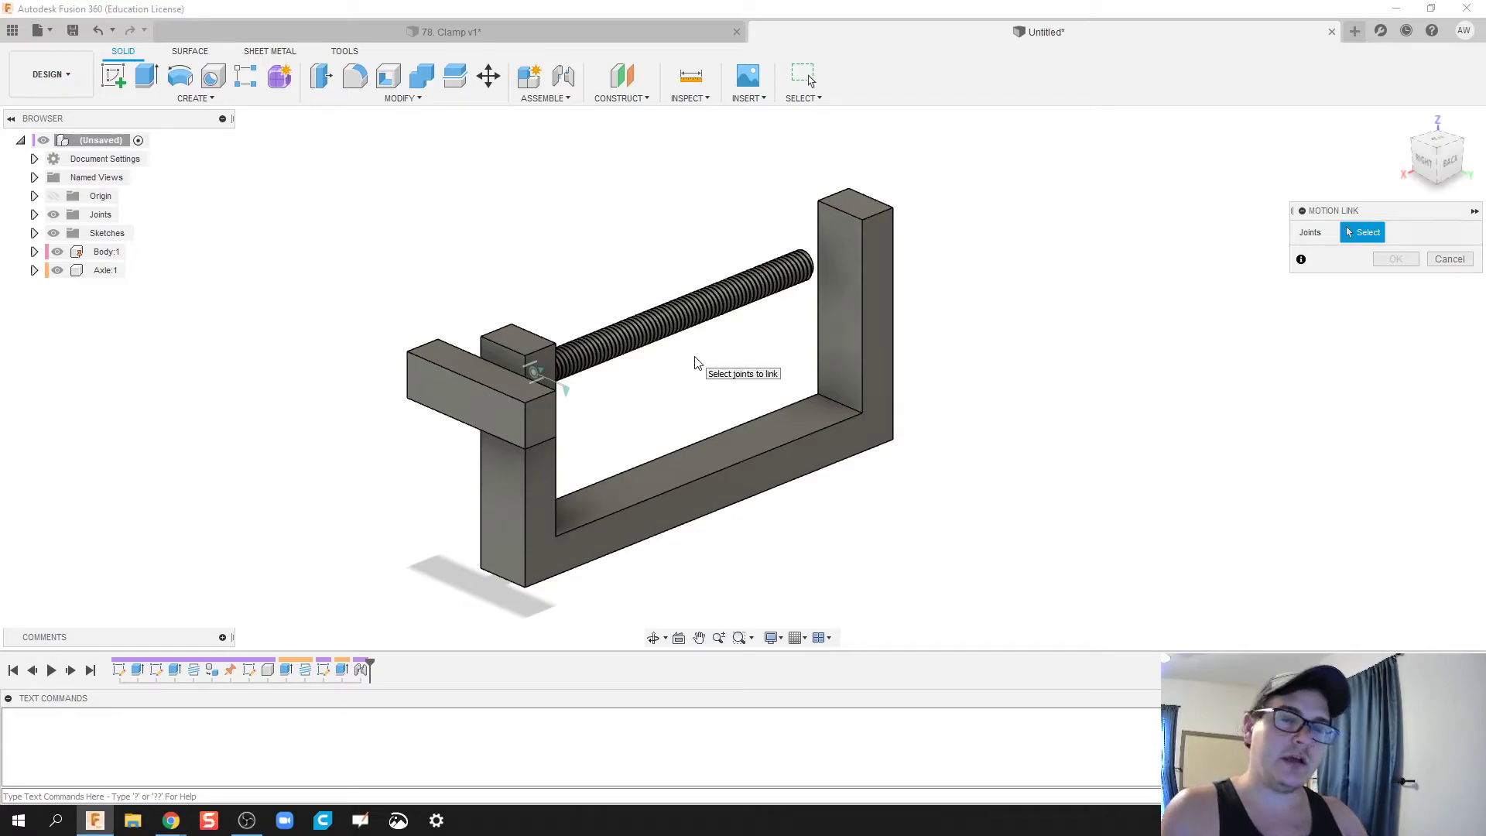
{"action": "left_click", "coordinate": [532, 375]}
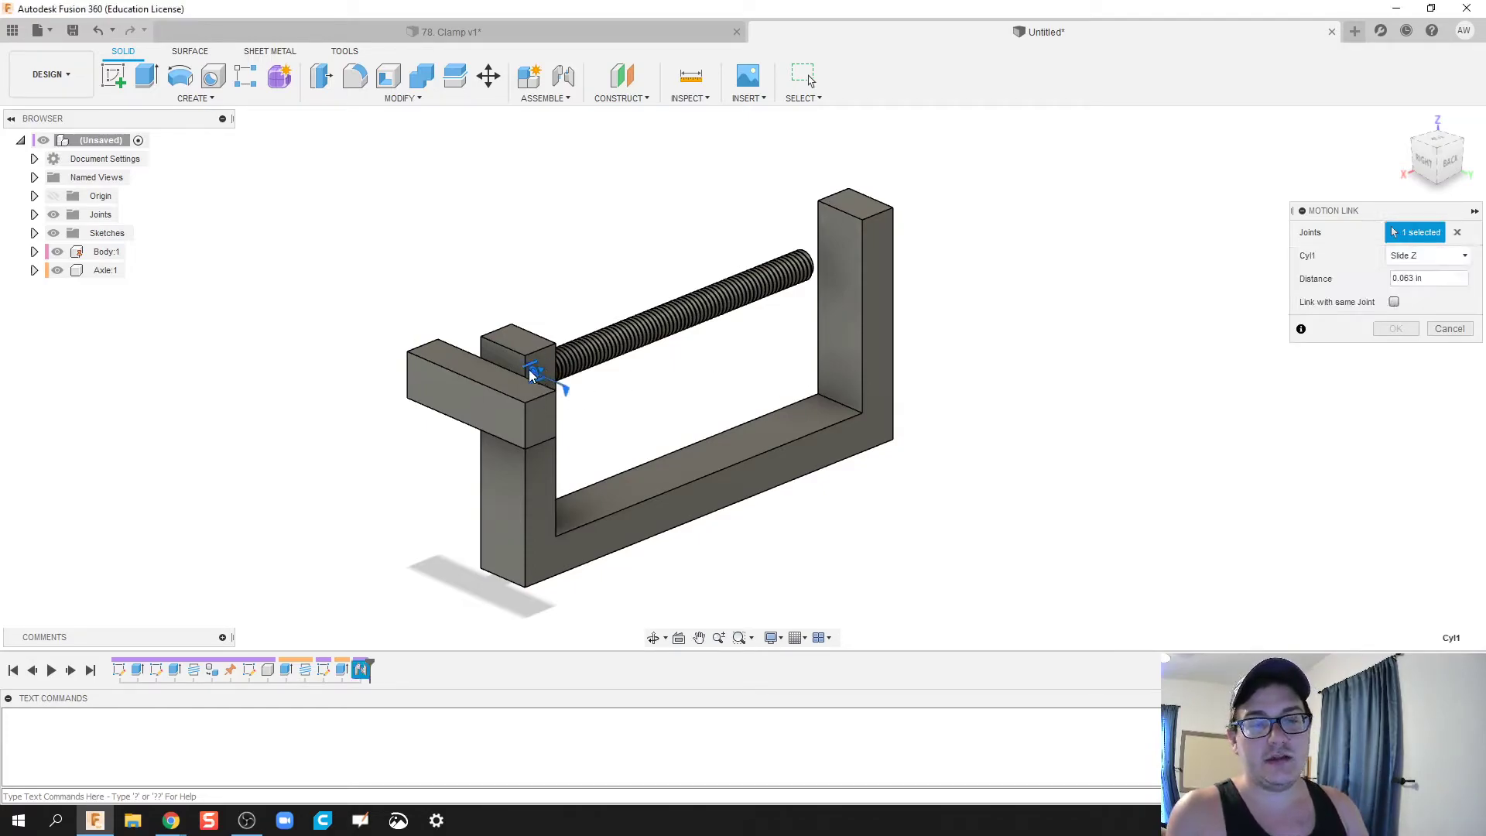
{"action": "left_click", "coordinate": [1394, 303]}
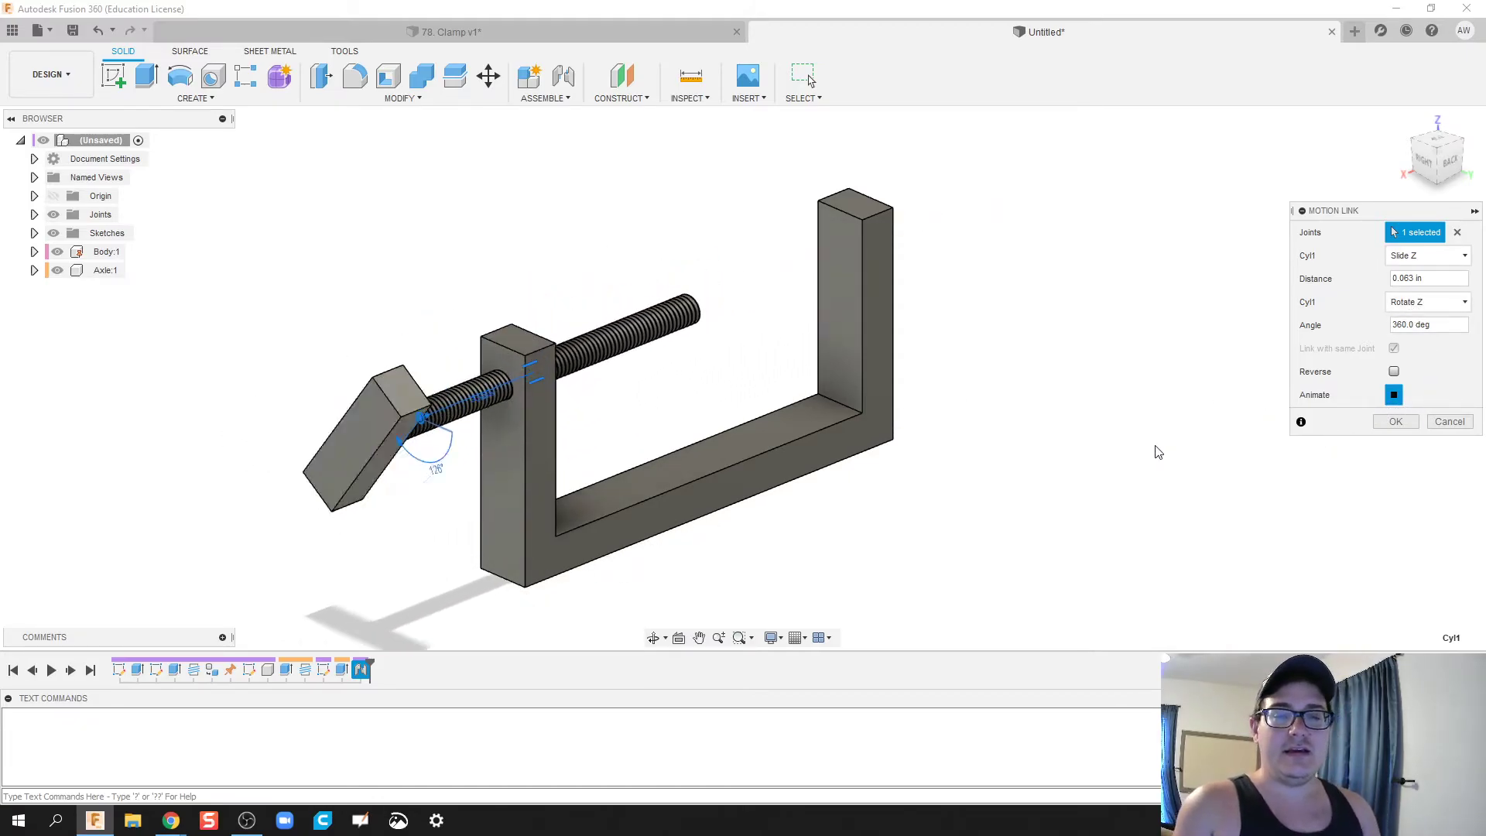
- Set the linked slide distance to 0.0625 in per 360° turn
{"action": "left_click_drag", "start_coordinate": [1416, 277], "coordinate": [1368, 283]}
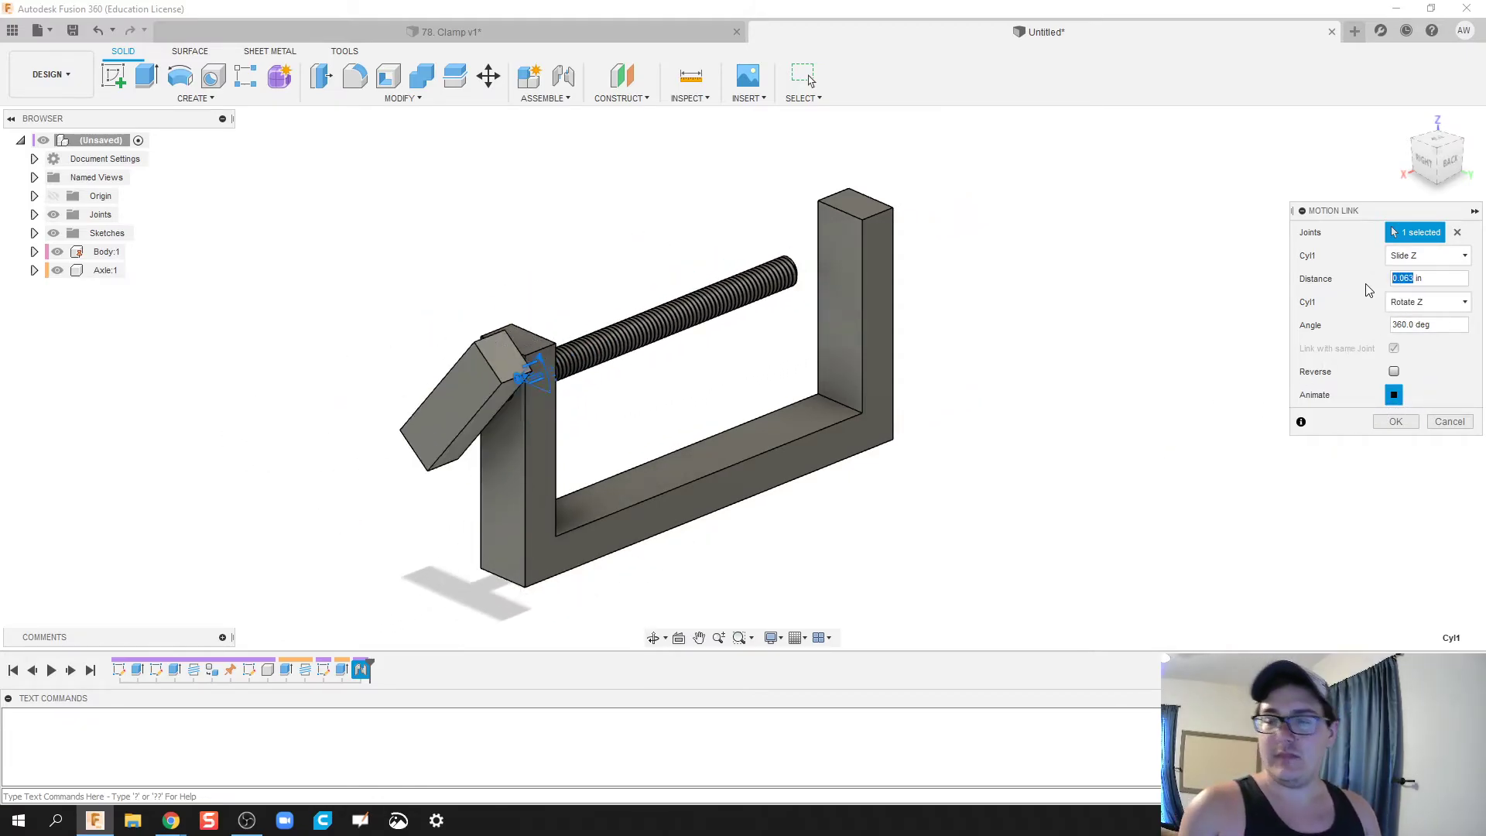
{"action": "key", "text": "BackSpace"}
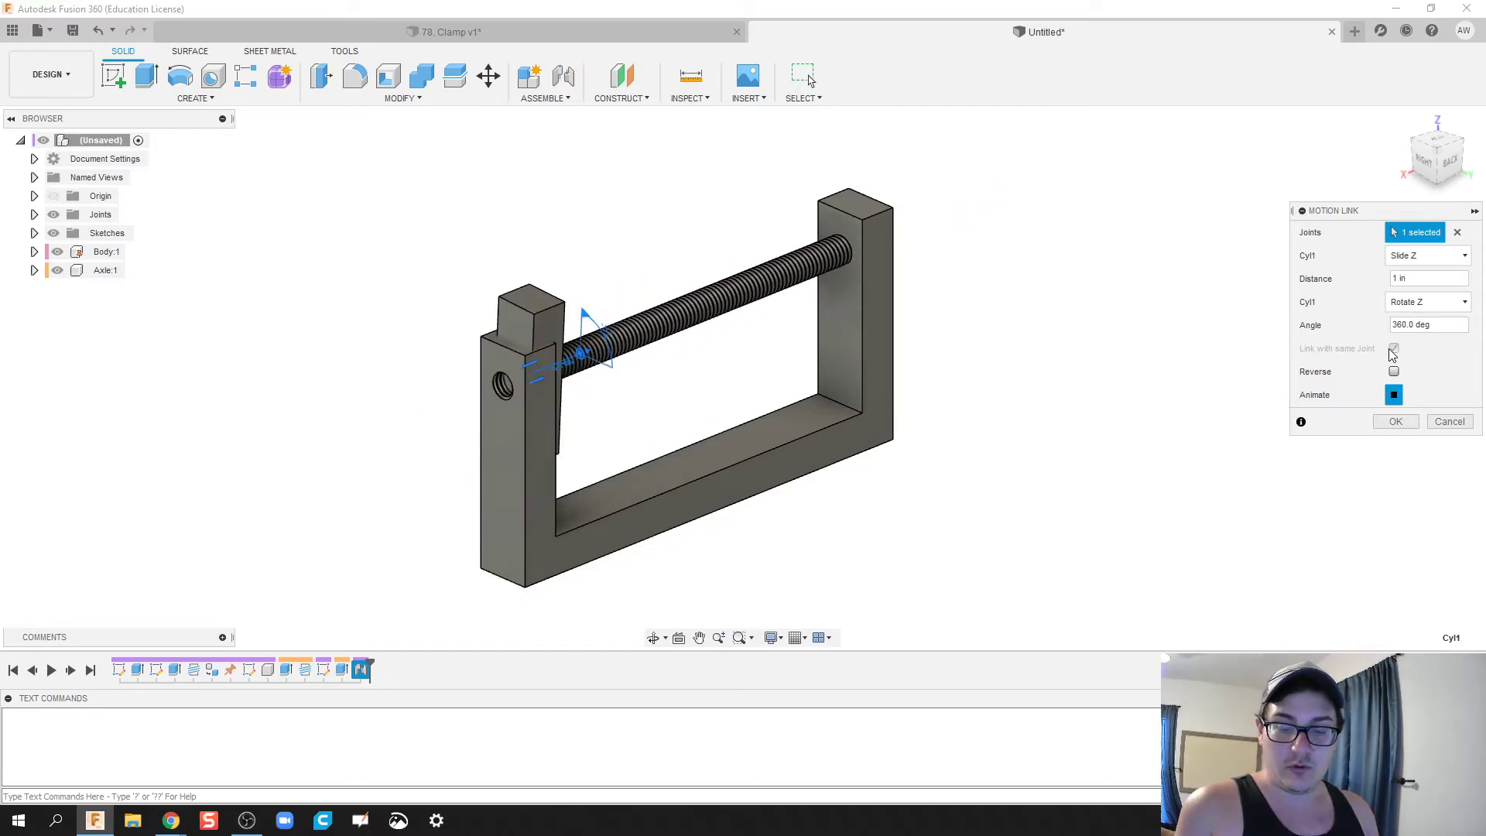
{"action": "type", "text": "16"}
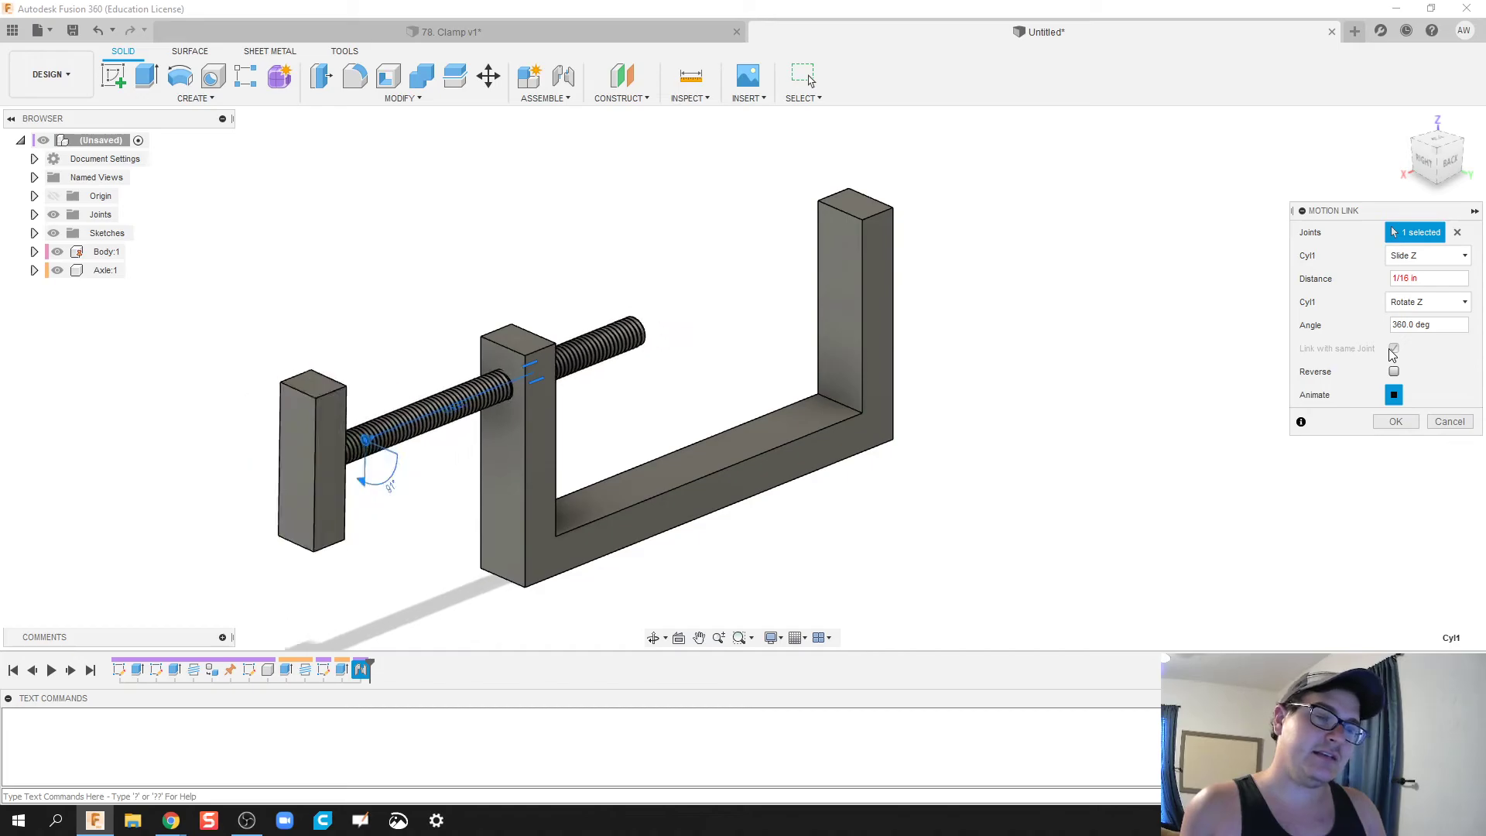
{"action": "key", "text": "BackSpace"}
{"action": "key", "text": "BackSpace"}
{"action": "key", "text": "BackSpace"}
{"action": "key", "text": "BackSpace"}
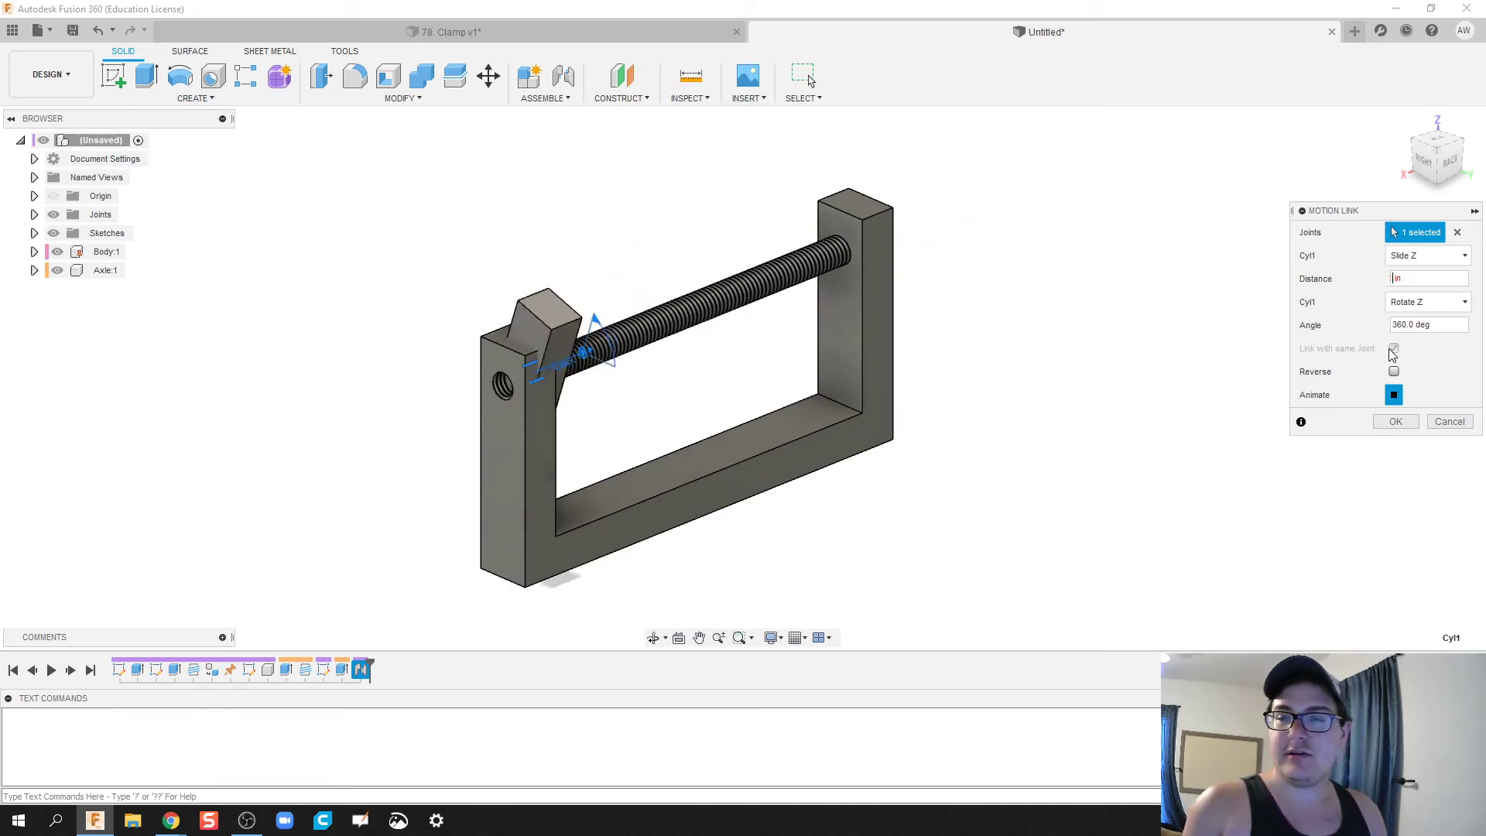
{"action": "type", "text": "0.0625"}
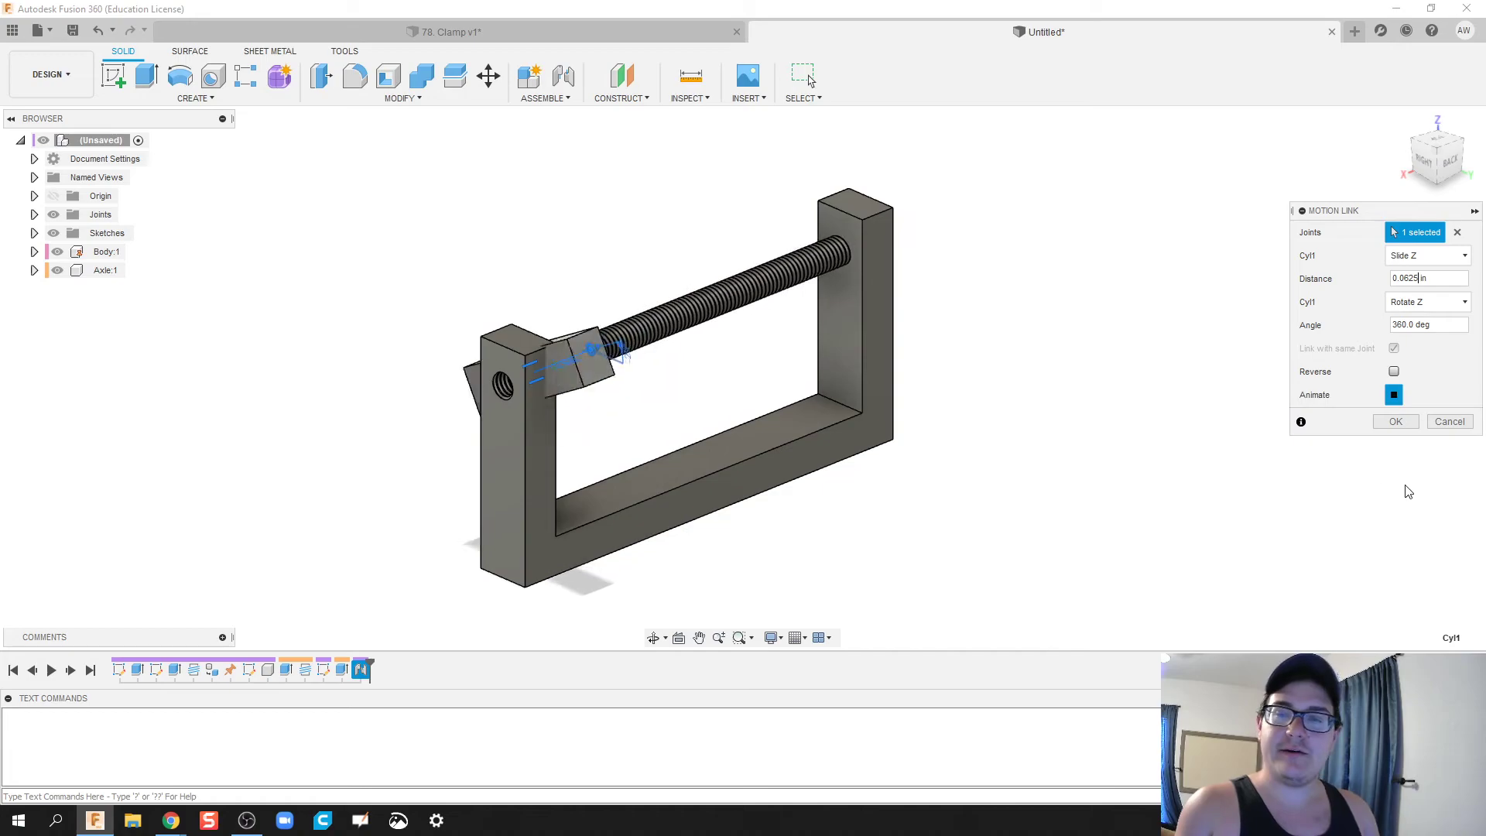
{"action": "left_click", "coordinate": [1405, 424]}
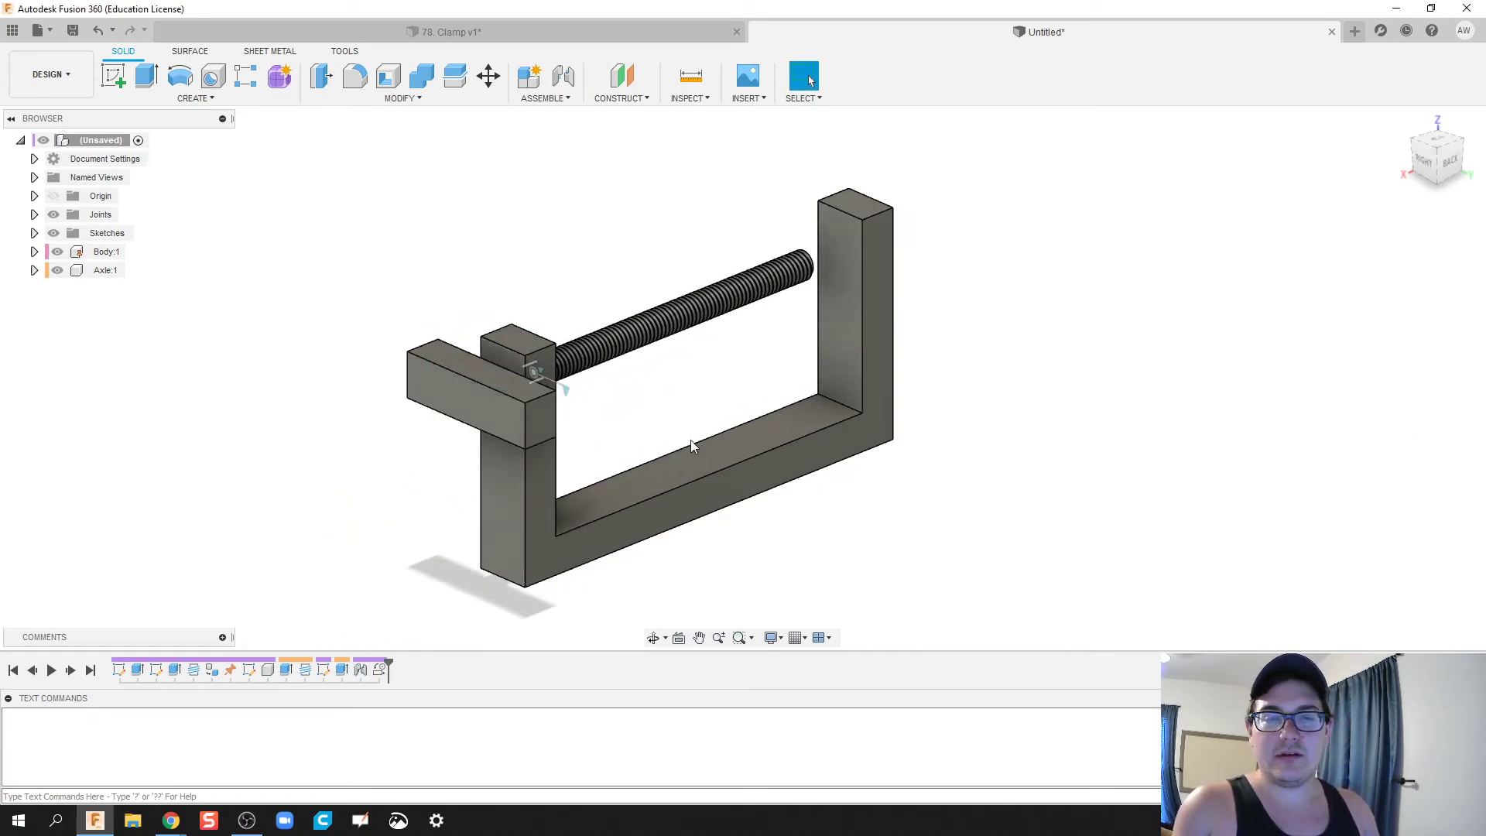
{"action": "left_click_drag", "start_coordinate": [517, 391], "coordinate": [569, 513]}
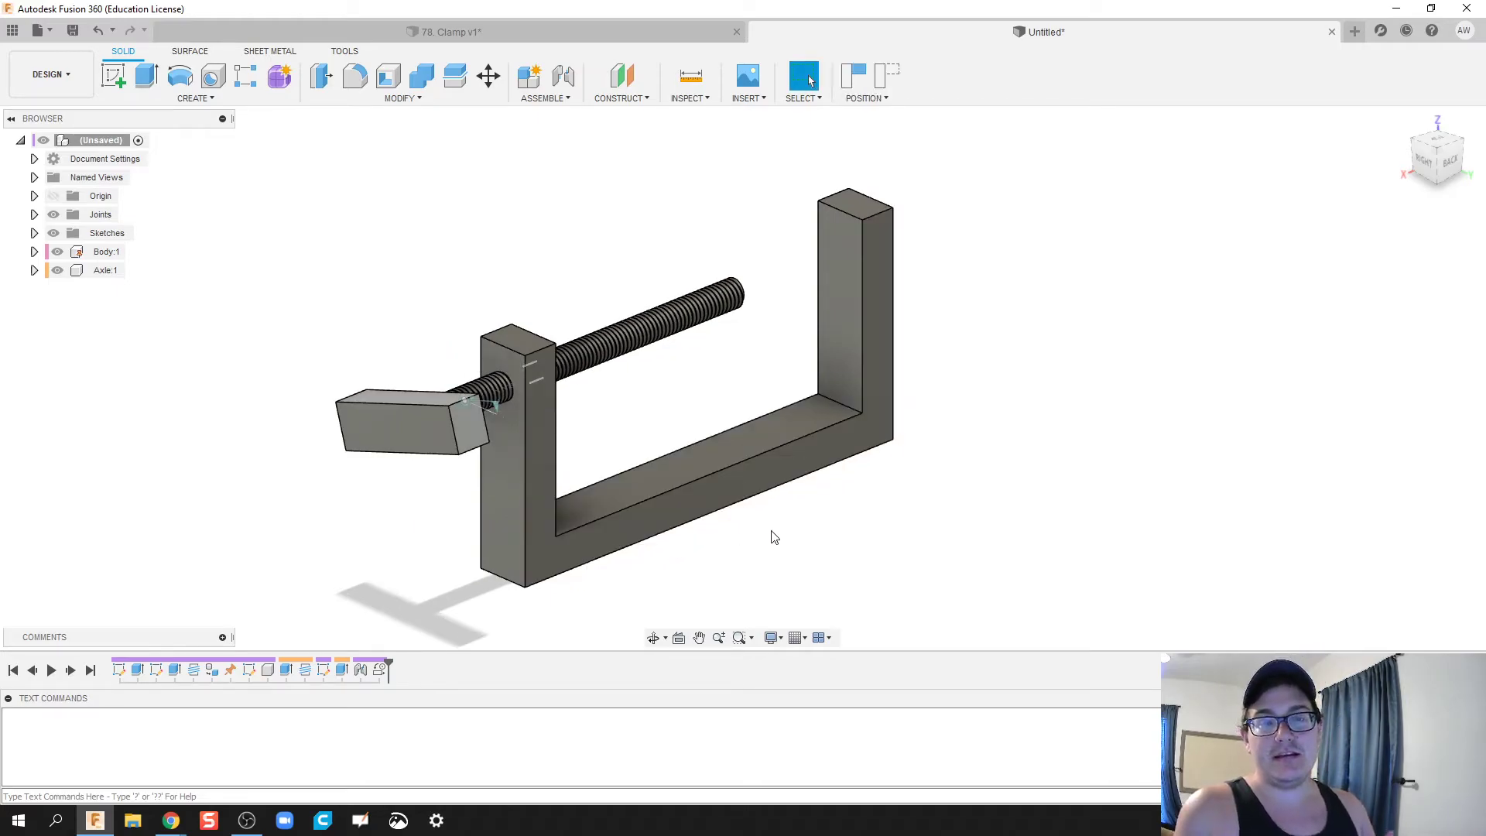
{"action": "left_click", "coordinate": [881, 76]}
{"action": "left_click_drag", "start_coordinate": [504, 424], "coordinate": [378, 432]}
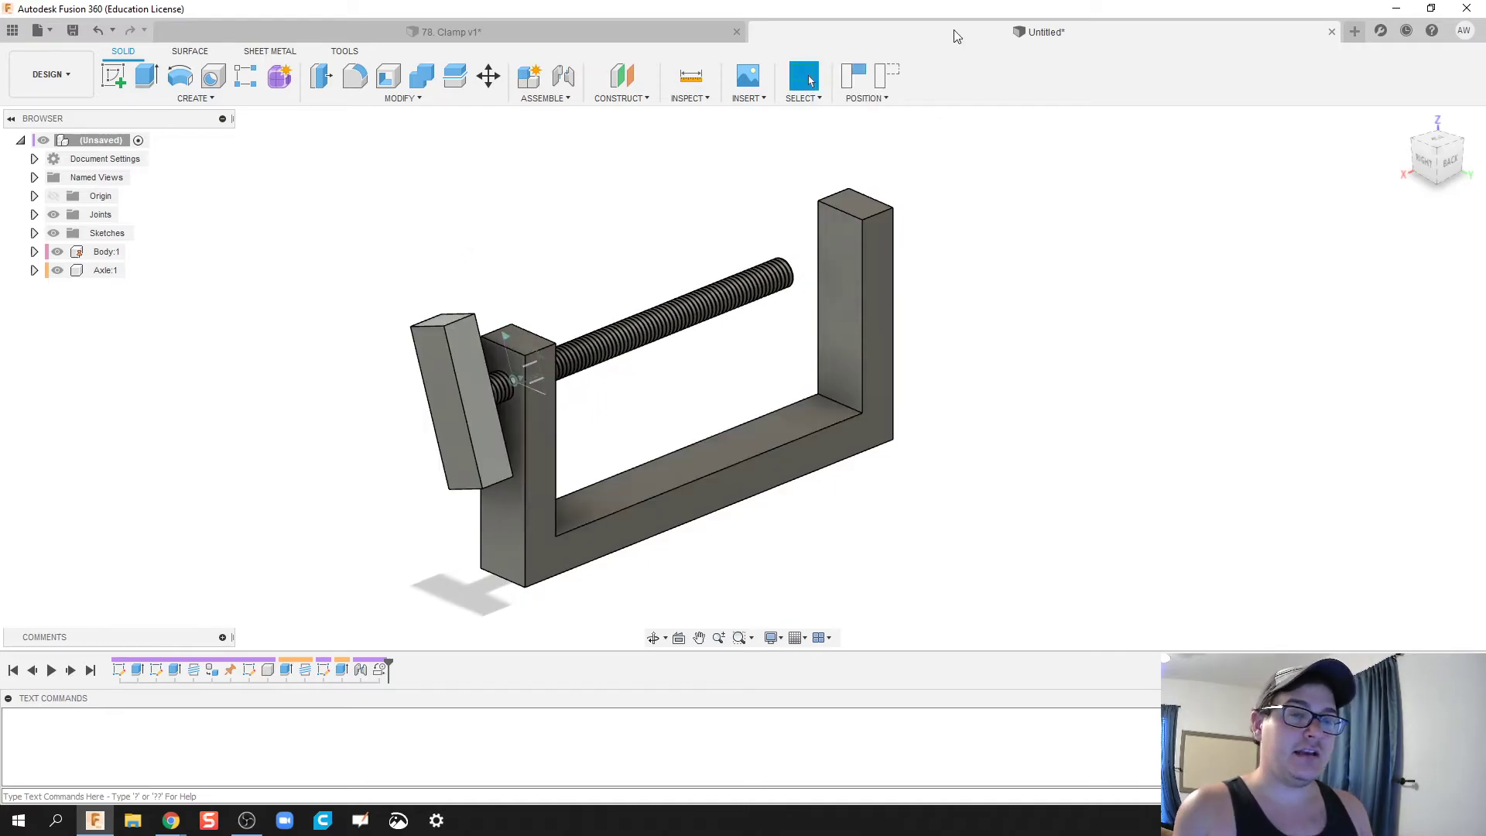
{"action": "left_click", "coordinate": [883, 76]}
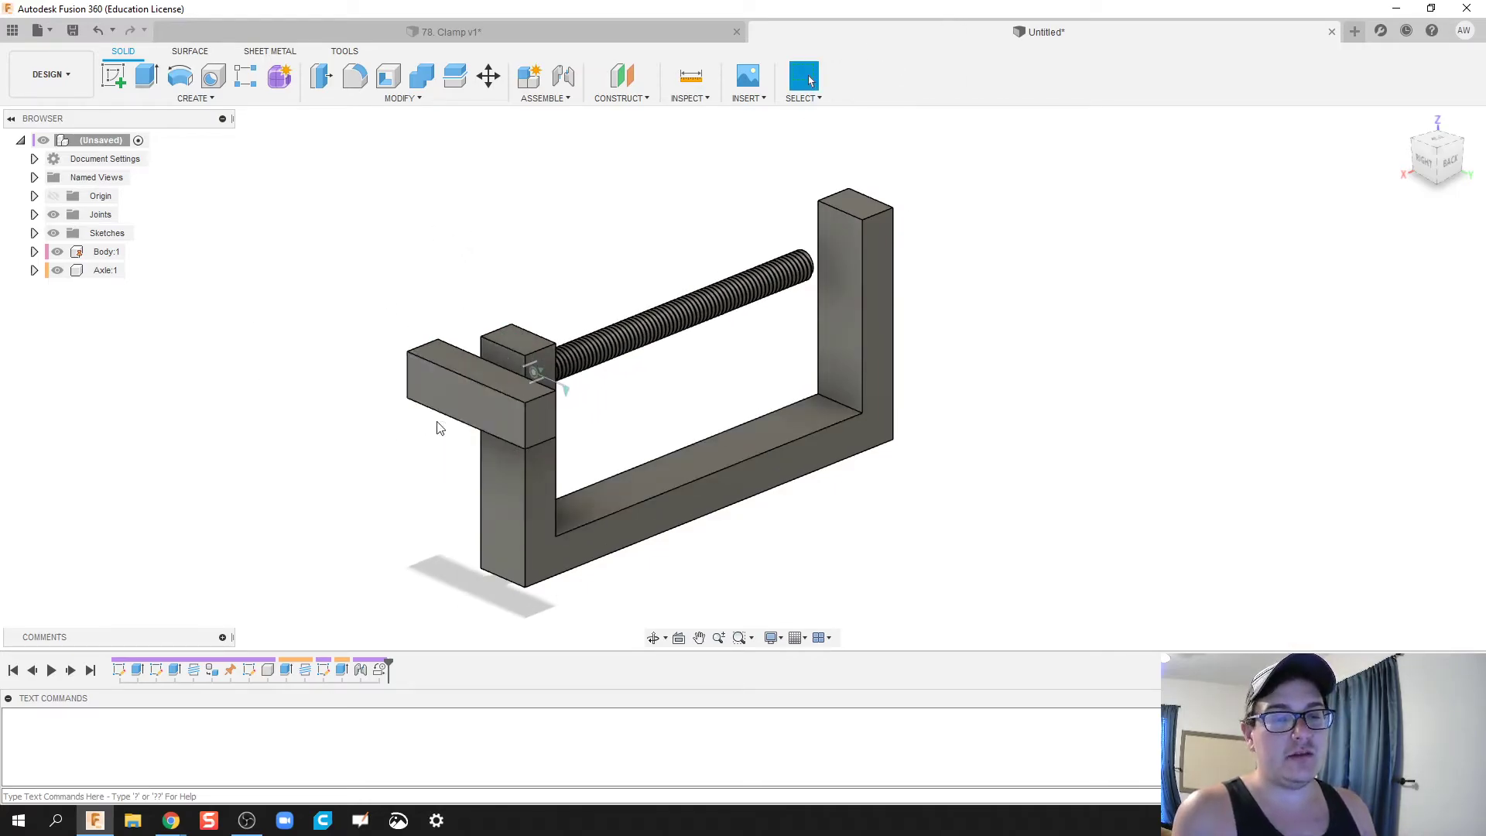
{"action": "left_click_drag", "start_coordinate": [529, 420], "coordinate": [462, 500]}
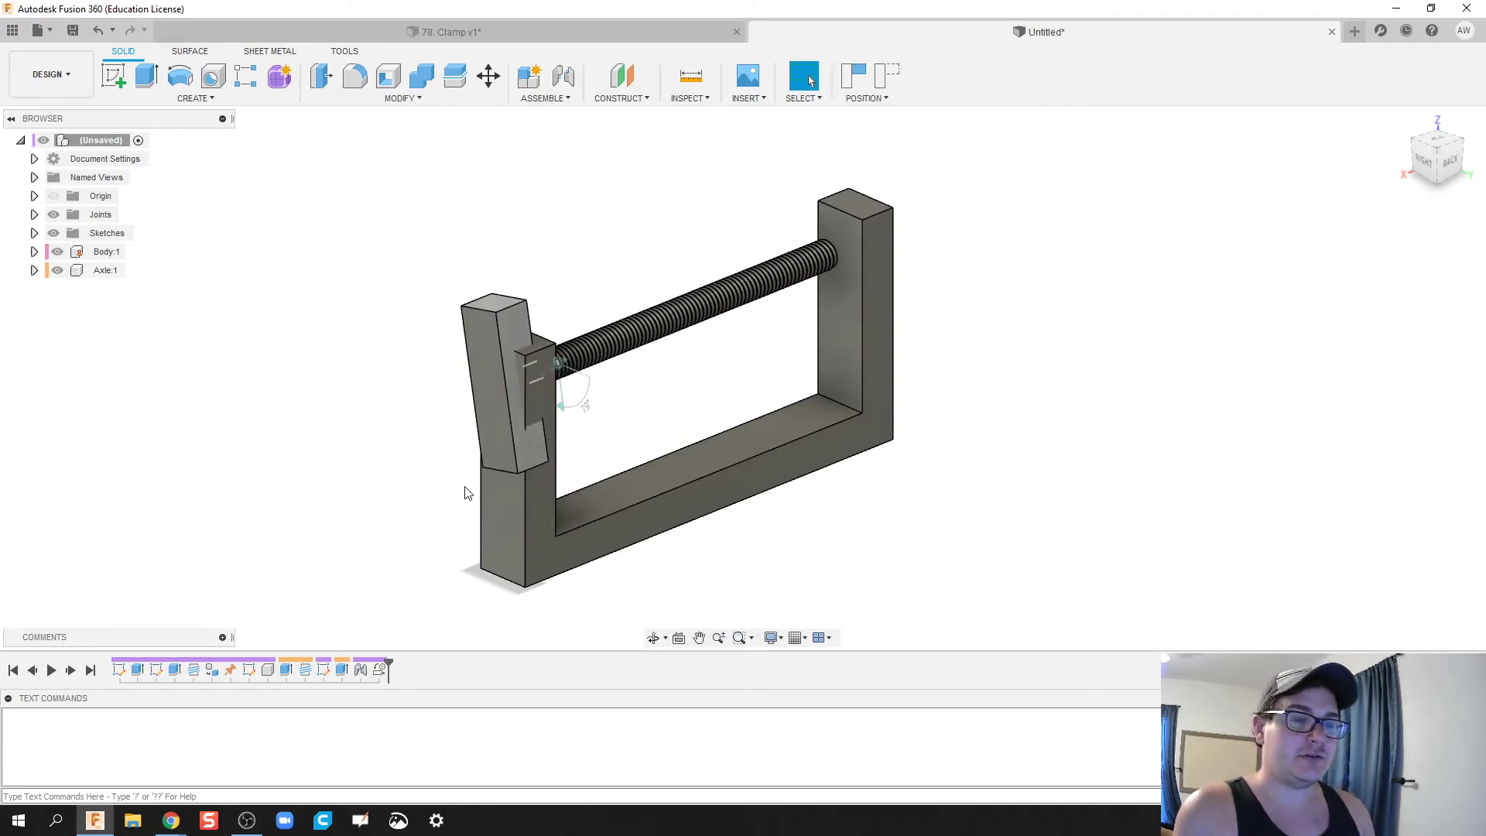
{"action": "left_click", "coordinate": [882, 77]}
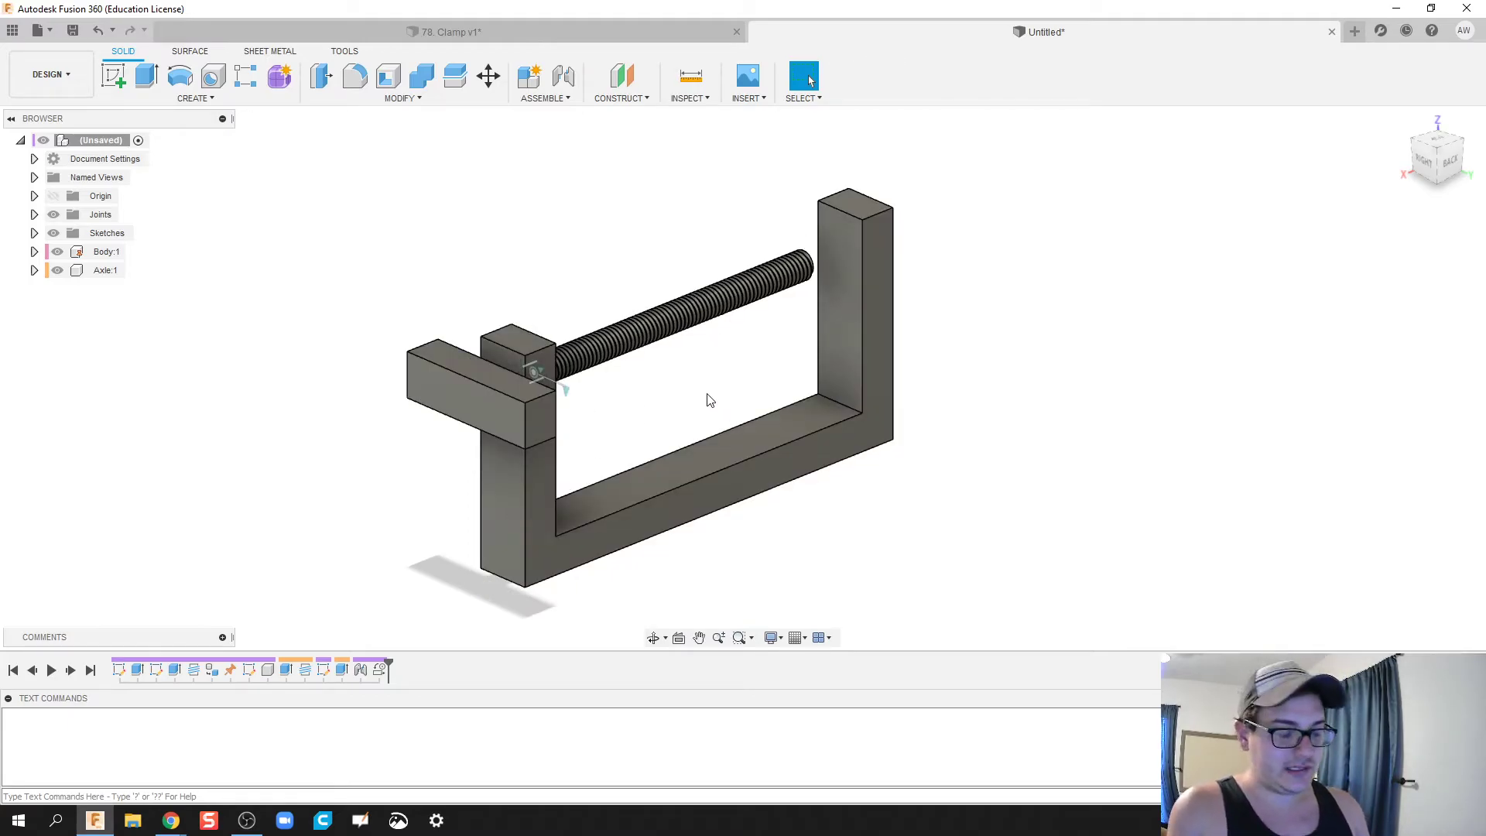
{"action": "middle_click_drag", "start_coordinate": [709, 400], "coordinate": [651, 386], "text": "shift"}
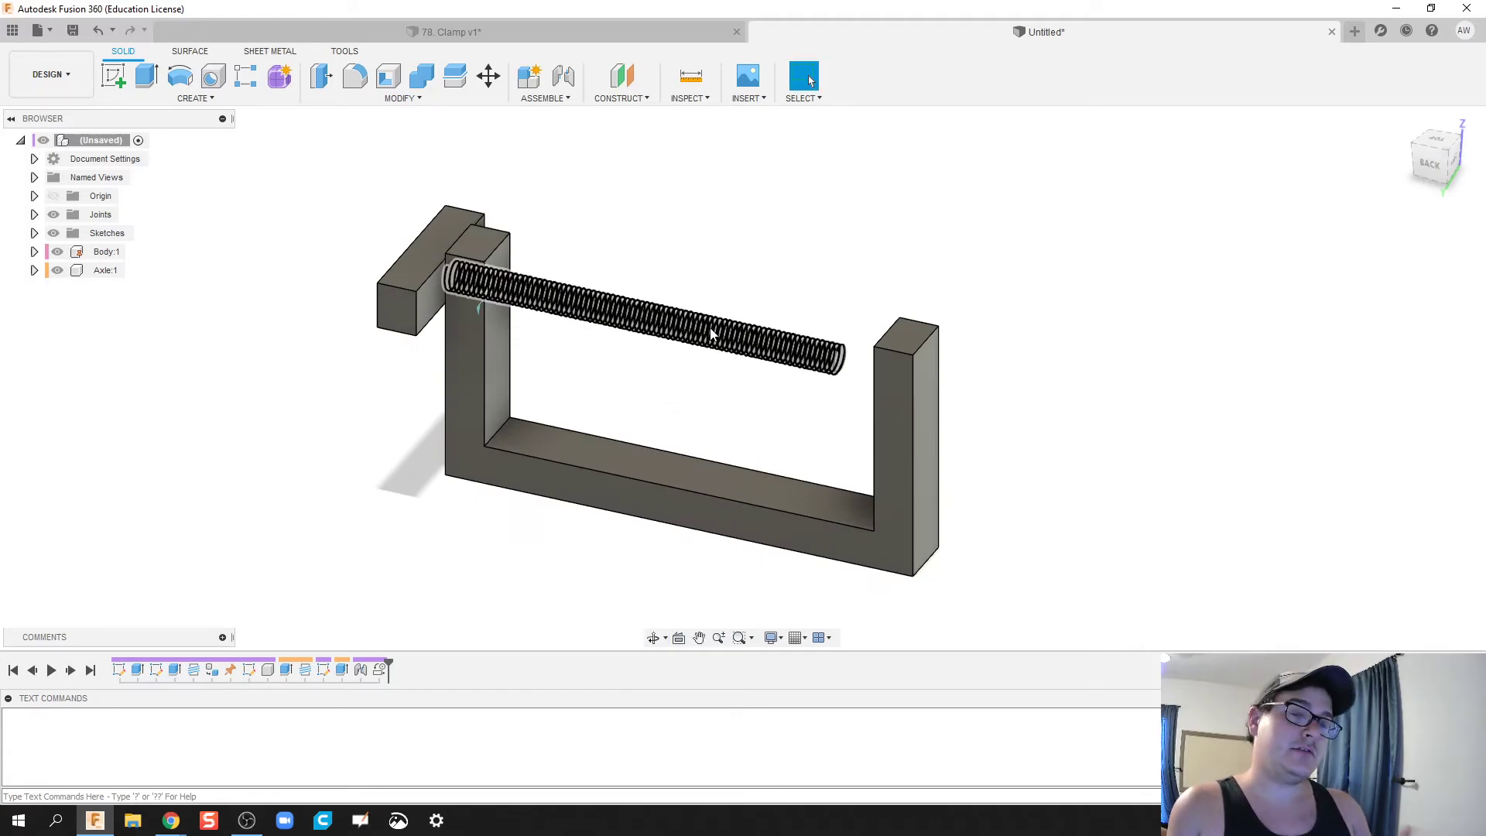
- Start a sketch on the axle's free end face and hide Body:1
{"action": "left_click", "coordinate": [116, 76]}
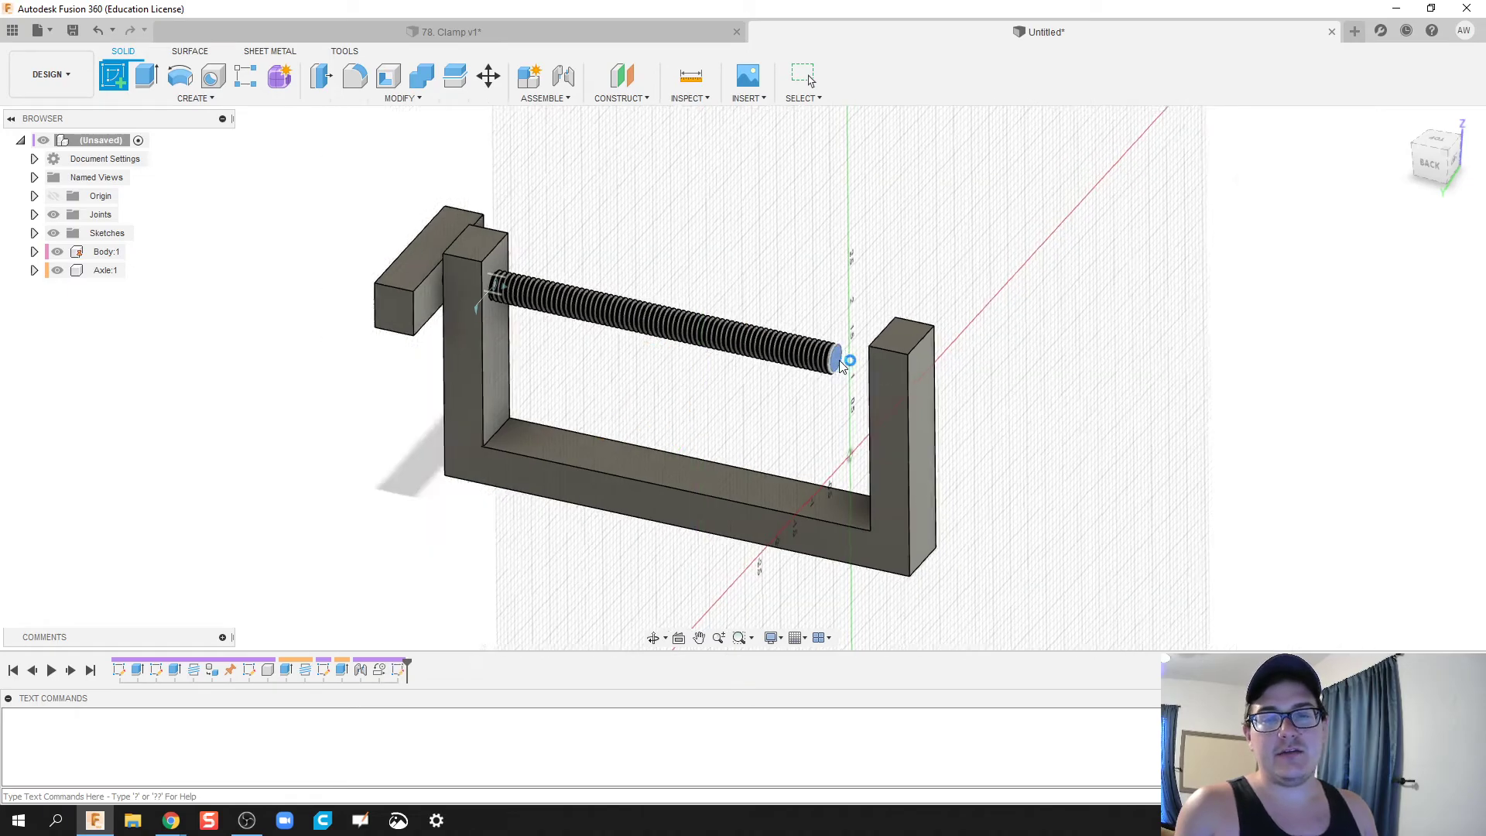
{"action": "left_click", "coordinate": [839, 361]}
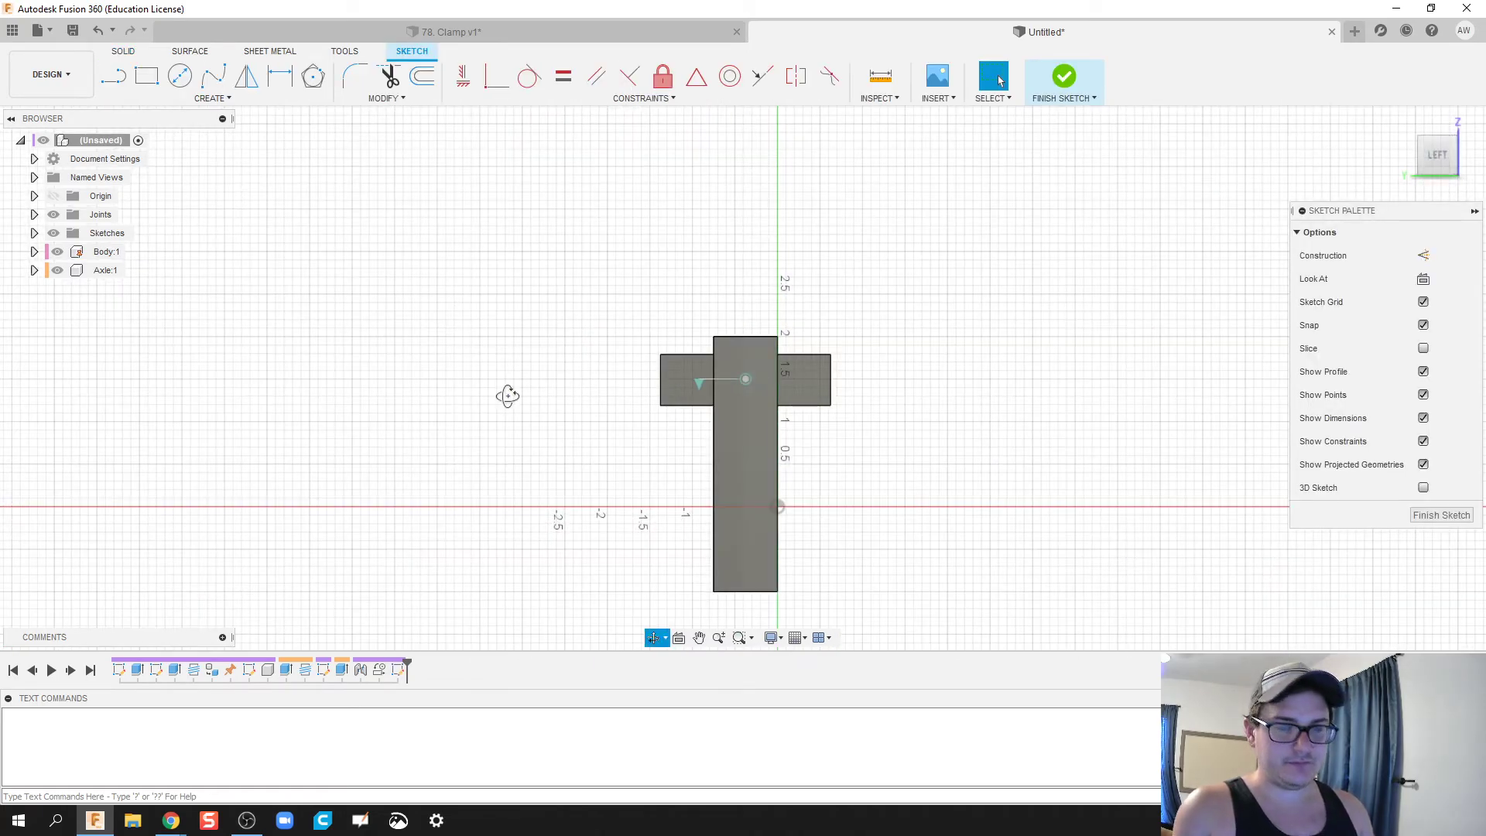
{"action": "middle_click_drag", "start_coordinate": [509, 397], "coordinate": [588, 431], "text": "shift"}
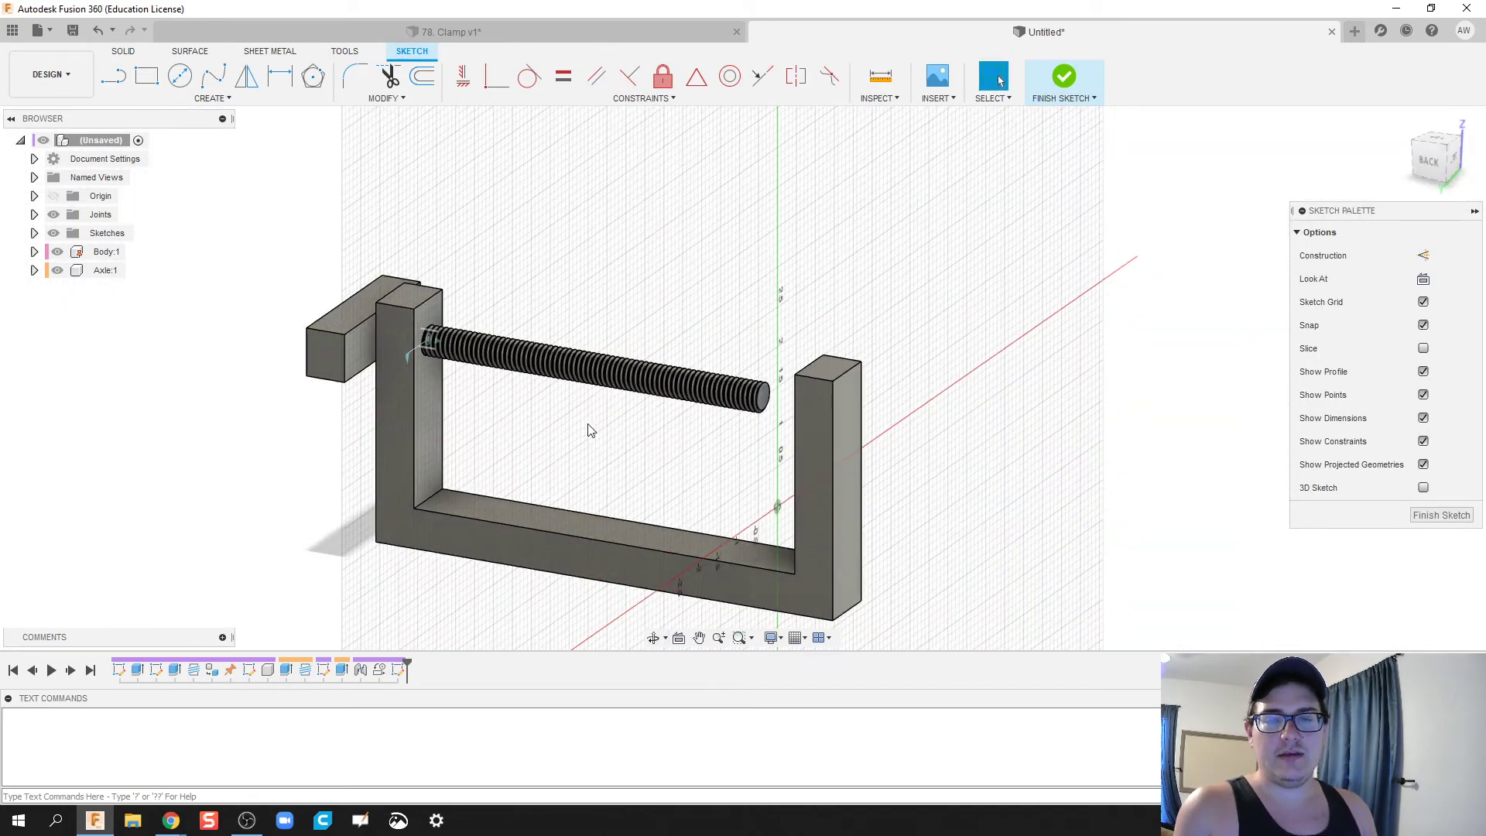
{"action": "left_click", "coordinate": [66, 256]}
{"action": "left_click", "coordinate": [59, 253]}
{"action": "middle_click_drag", "start_coordinate": [542, 425], "coordinate": [637, 448], "text": "shift"}
{"action": "scroll", "coordinate": [707, 418], "scroll_direction": "up", "scroll_amount": 3}
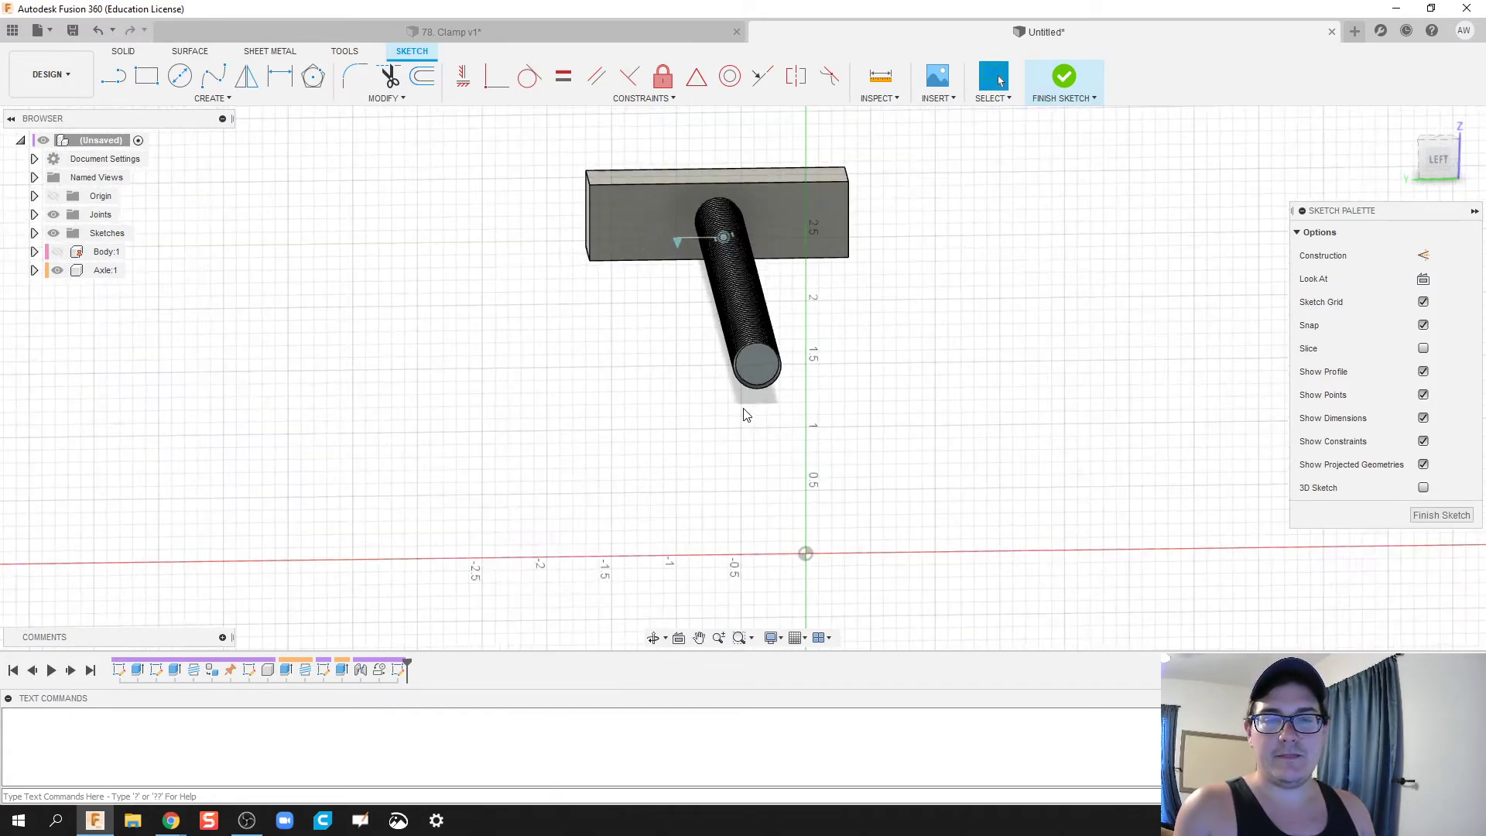
{"action": "mouse_move", "coordinate": [745, 415]}
{"action": "middle_mouse_down", "text": "shift"}
{"action": "mouse_move", "coordinate": [723, 388]}
{"action": "mouse_move", "coordinate": [751, 387]}
{"action": "middle_mouse_up", "text": "shift"}
- Draw a 0.50 in diameter circle centred on the axle end and finish the sketch
{"action": "key", "text": "c"}
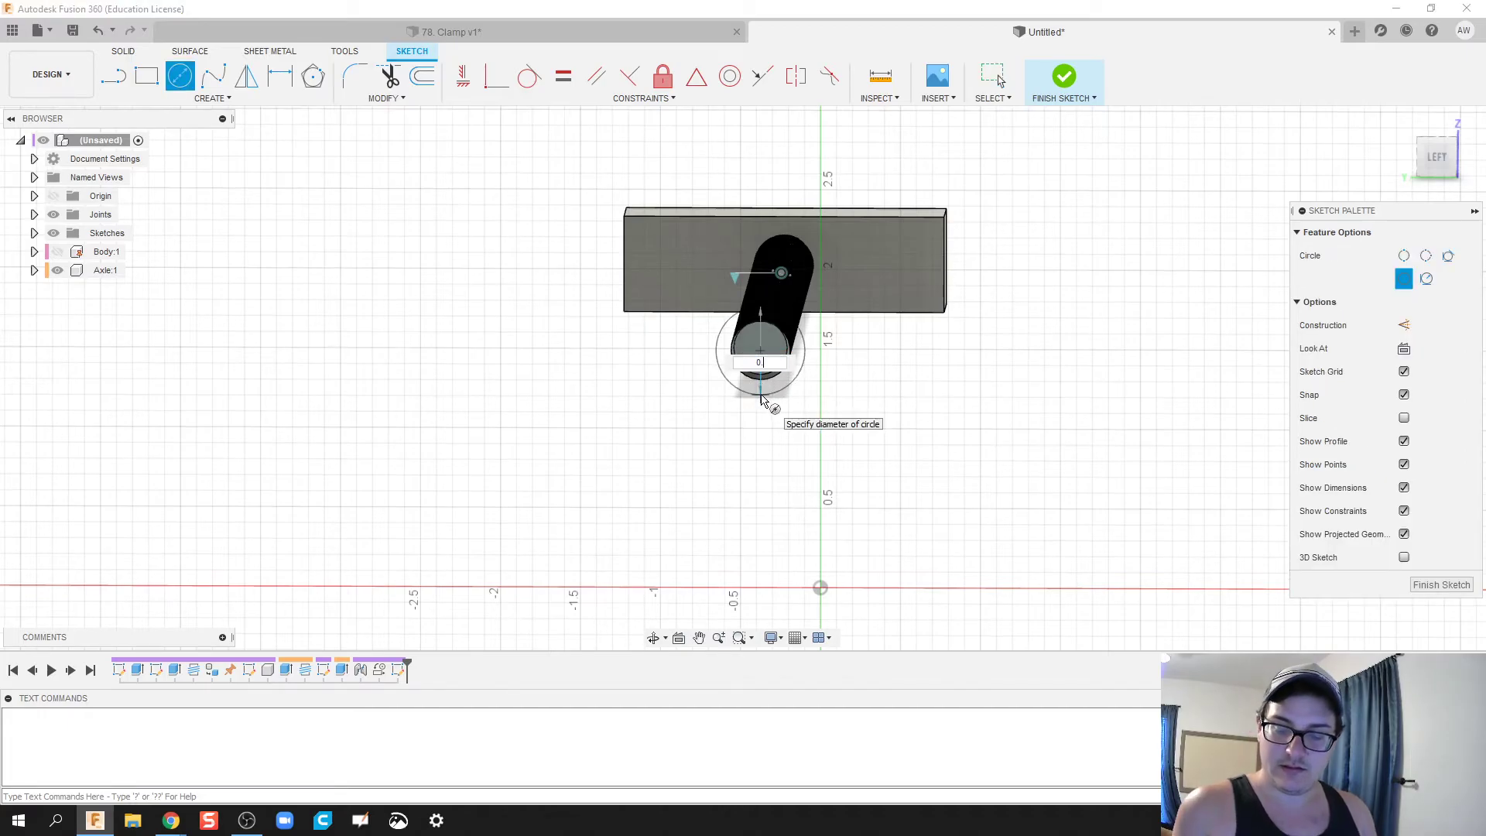
{"action": "left_click", "coordinate": [762, 399]}
{"action": "key", "text": "Escape"}
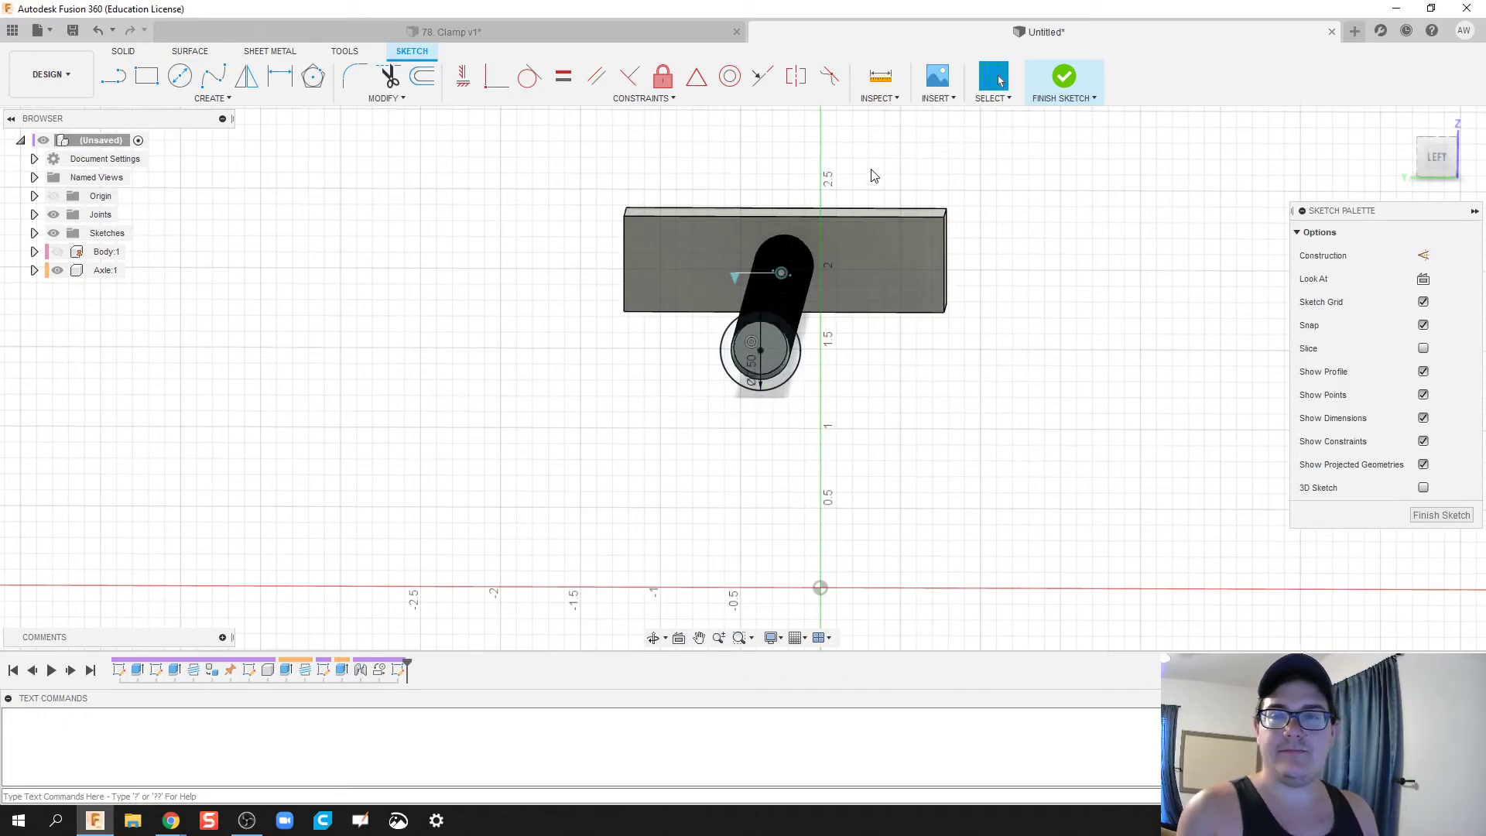
{"action": "scroll", "coordinate": [552, 486], "scroll_direction": "down", "scroll_amount": 2}
{"action": "middle_click_drag", "start_coordinate": [559, 474], "coordinate": [601, 477], "text": "shift"}
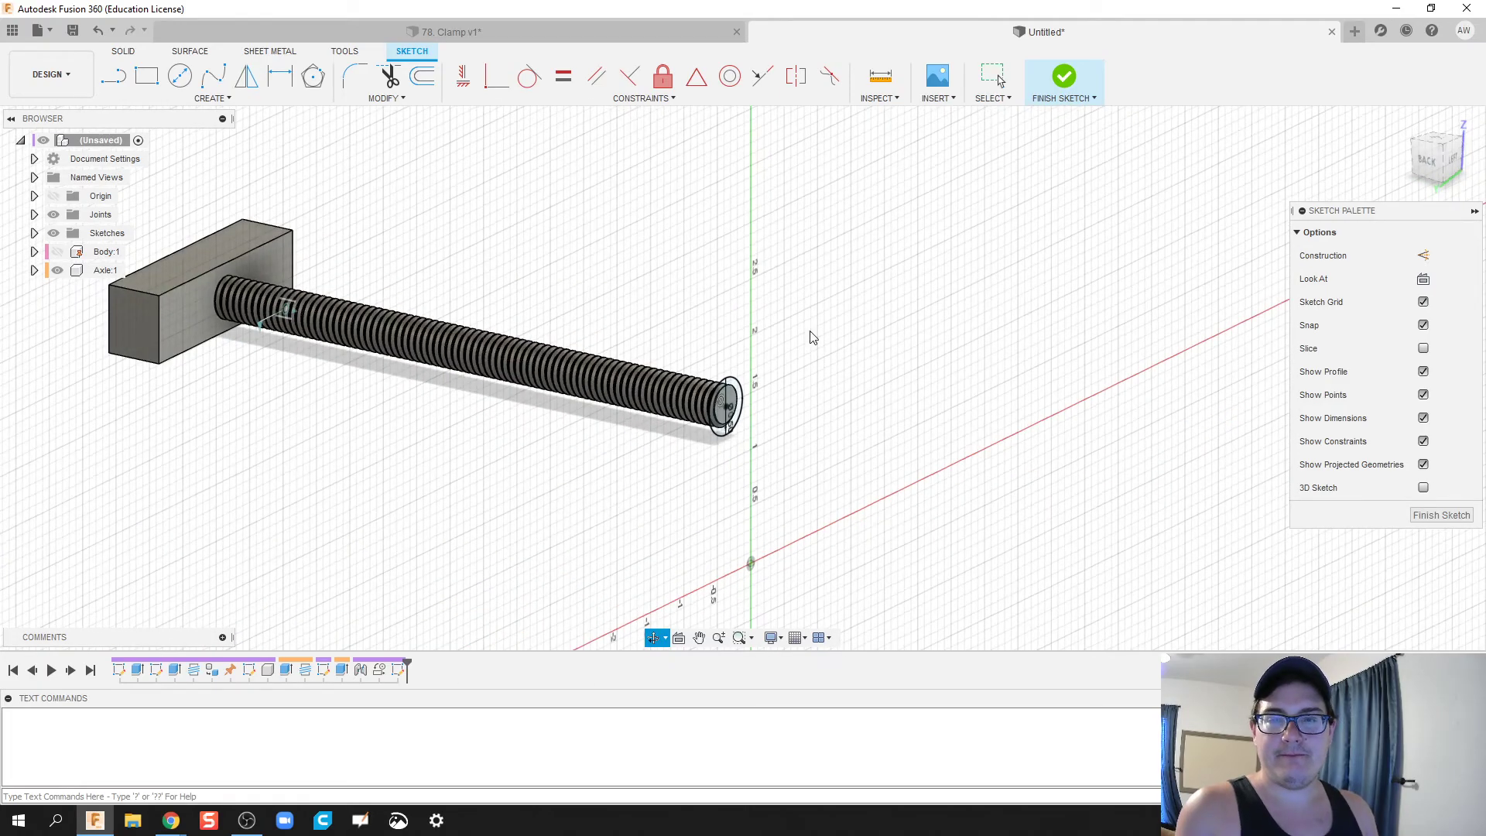
{"action": "left_click", "coordinate": [1060, 76]}
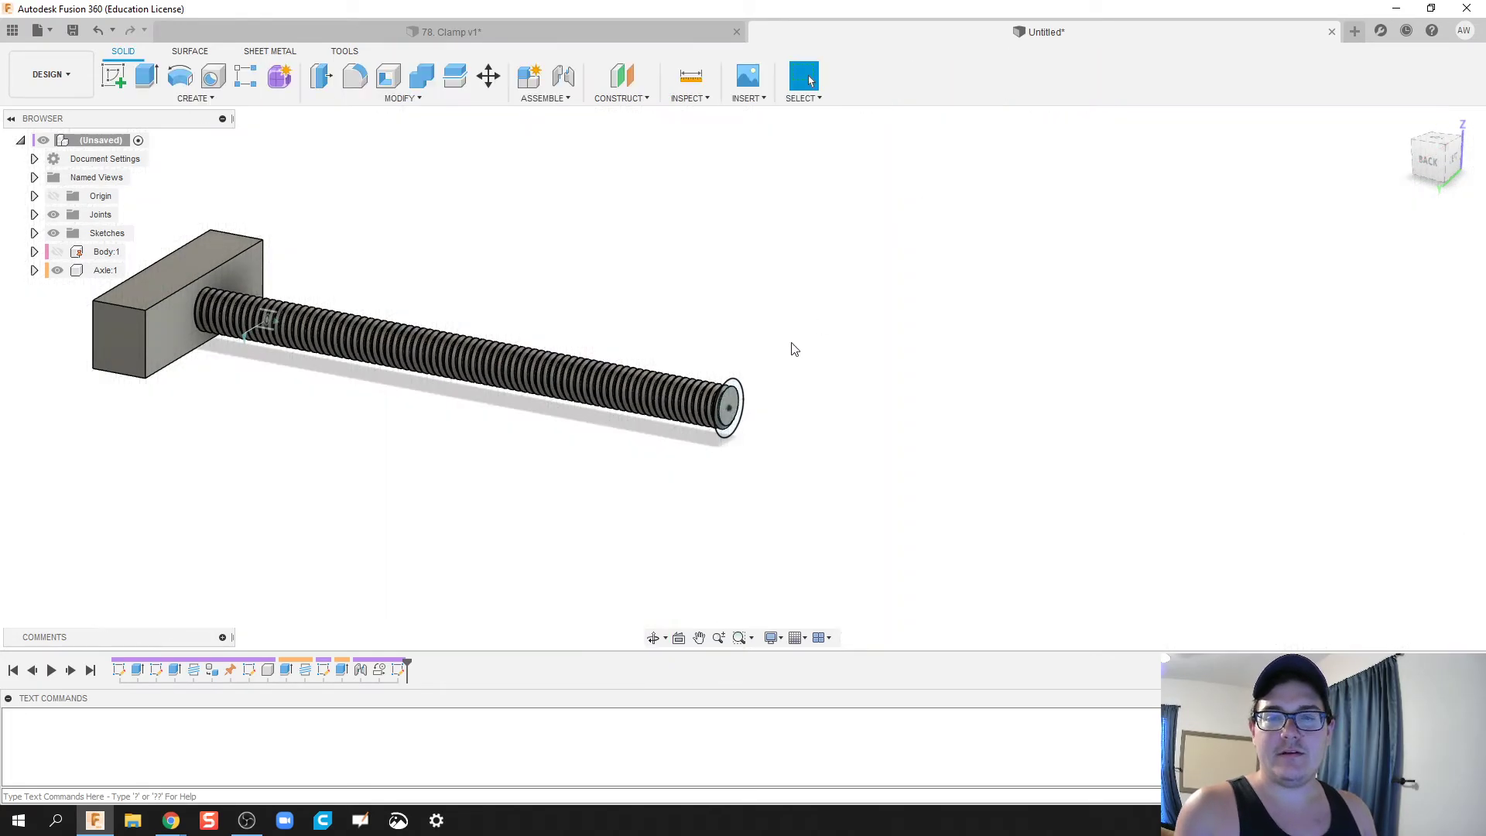
- Show Body:1 again and extrude the circle 0.60 in with a 15° taper
{"action": "left_click", "coordinate": [58, 252]}
{"action": "key", "text": "e"}
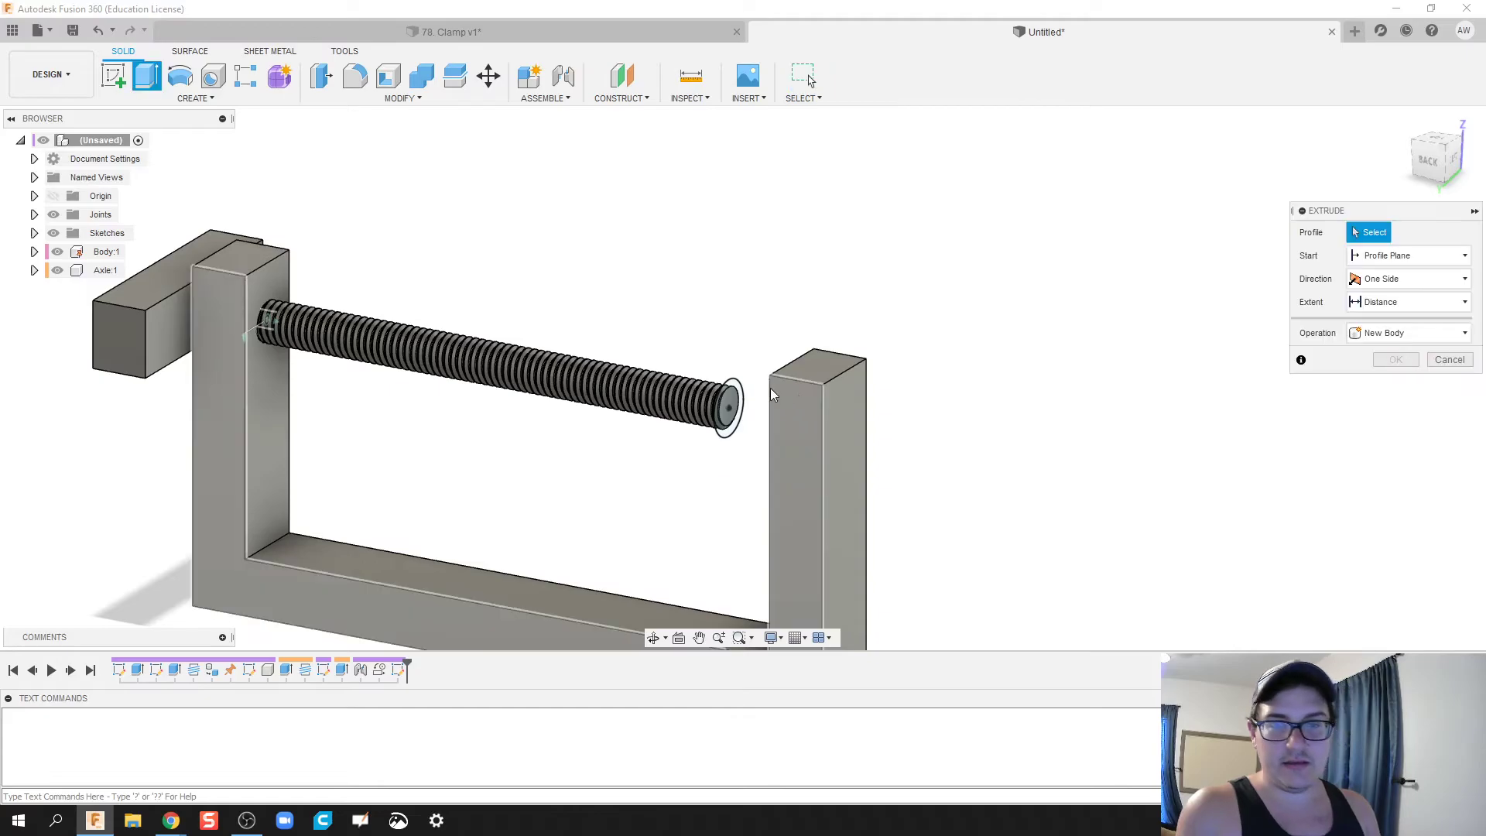
{"action": "left_click", "coordinate": [731, 395]}
{"action": "middle_click_drag", "start_coordinate": [682, 510], "coordinate": [744, 486], "text": "shift"}
{"action": "left_click_drag", "start_coordinate": [776, 401], "coordinate": [777, 454]}
{"action": "middle_click_drag", "start_coordinate": [777, 454], "coordinate": [825, 428], "text": "shift"}
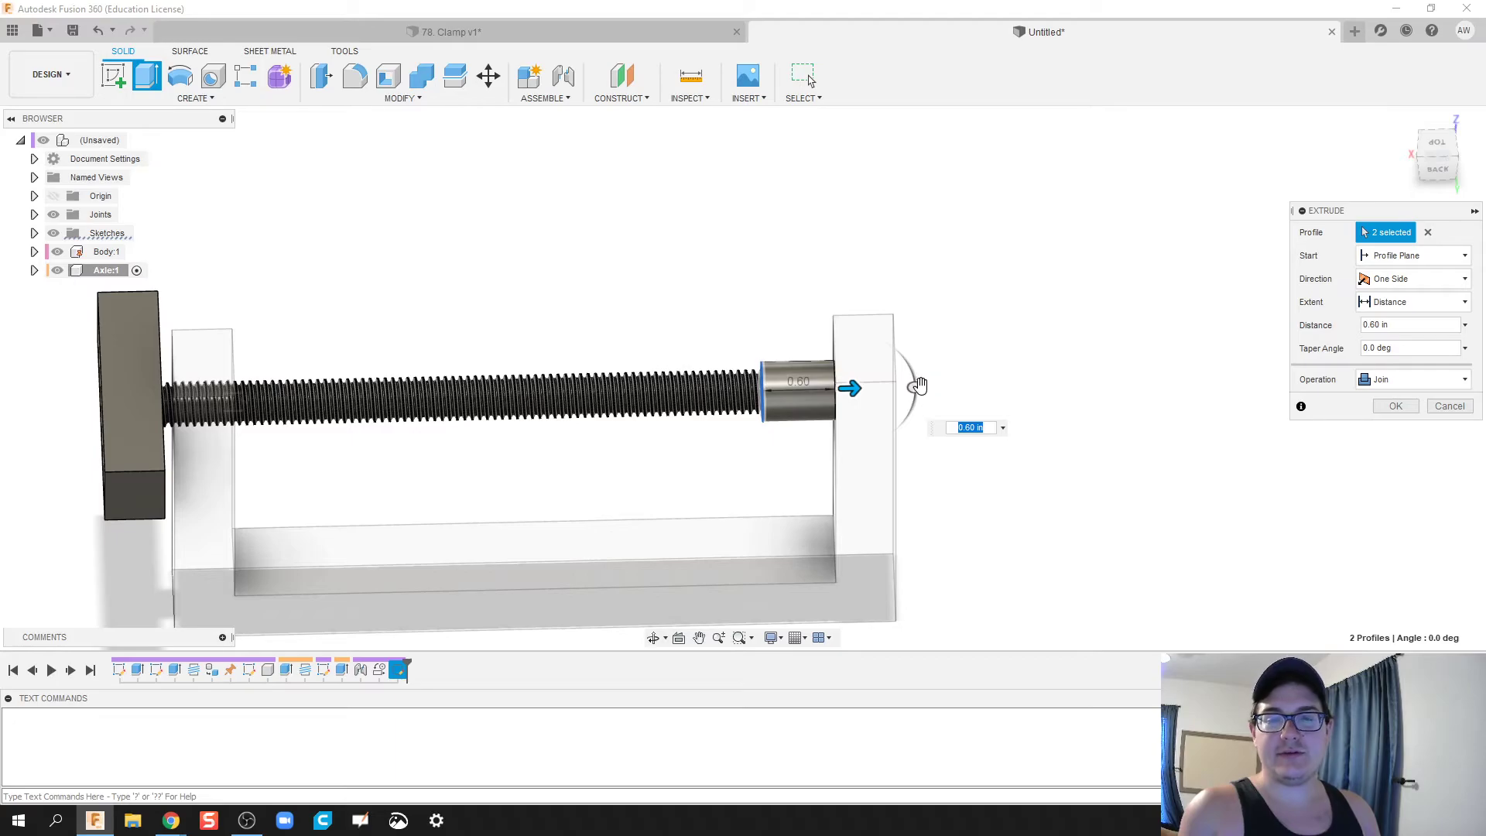
{"action": "left_click_drag", "start_coordinate": [921, 398], "coordinate": [920, 407]}
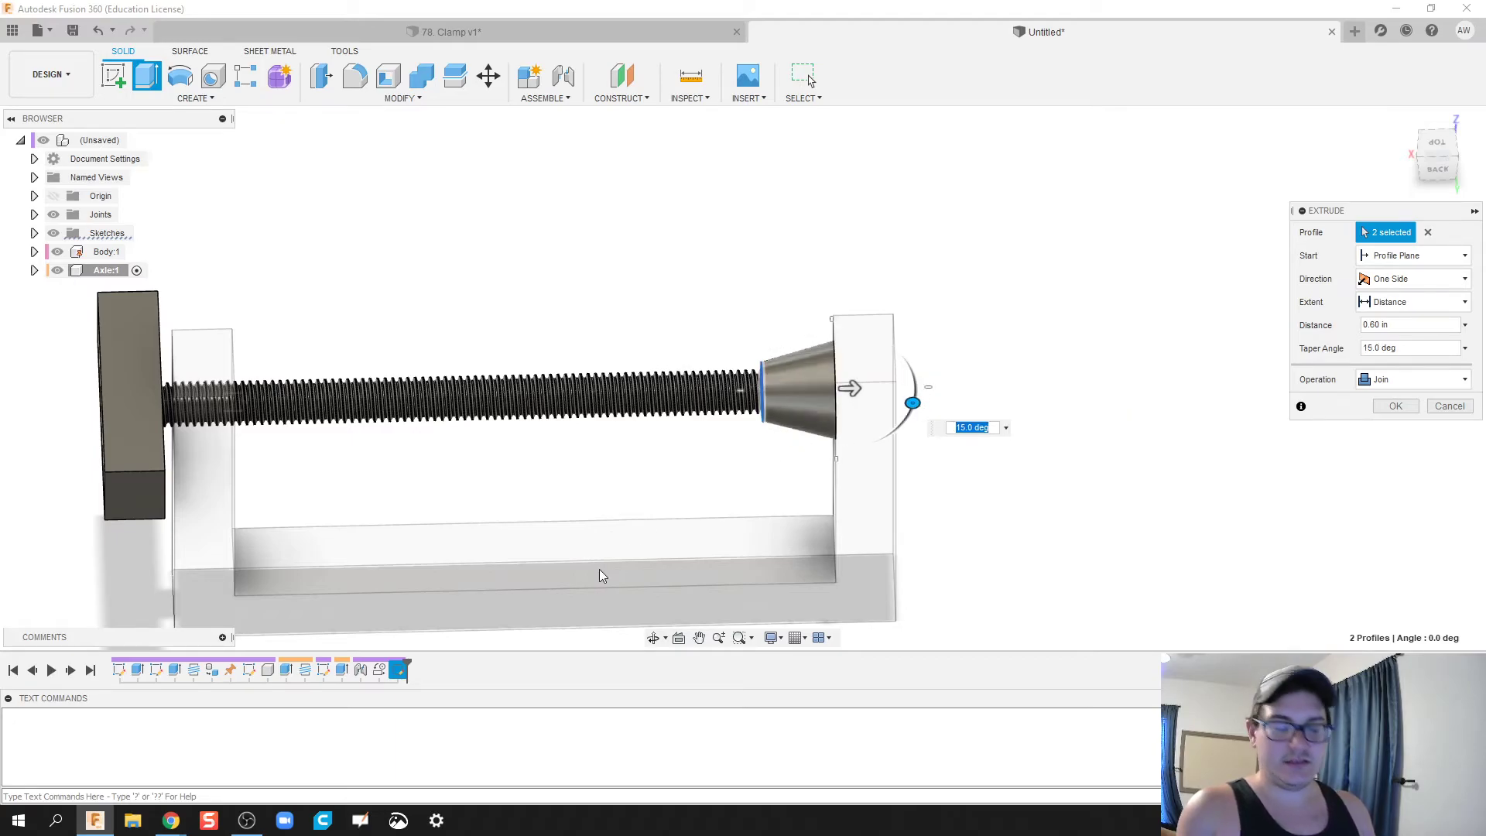
{"action": "middle_click_drag", "start_coordinate": [635, 557], "coordinate": [716, 522], "text": "shift"}
{"action": "middle_click_drag", "start_coordinate": [923, 454], "coordinate": [903, 514], "text": "shift"}
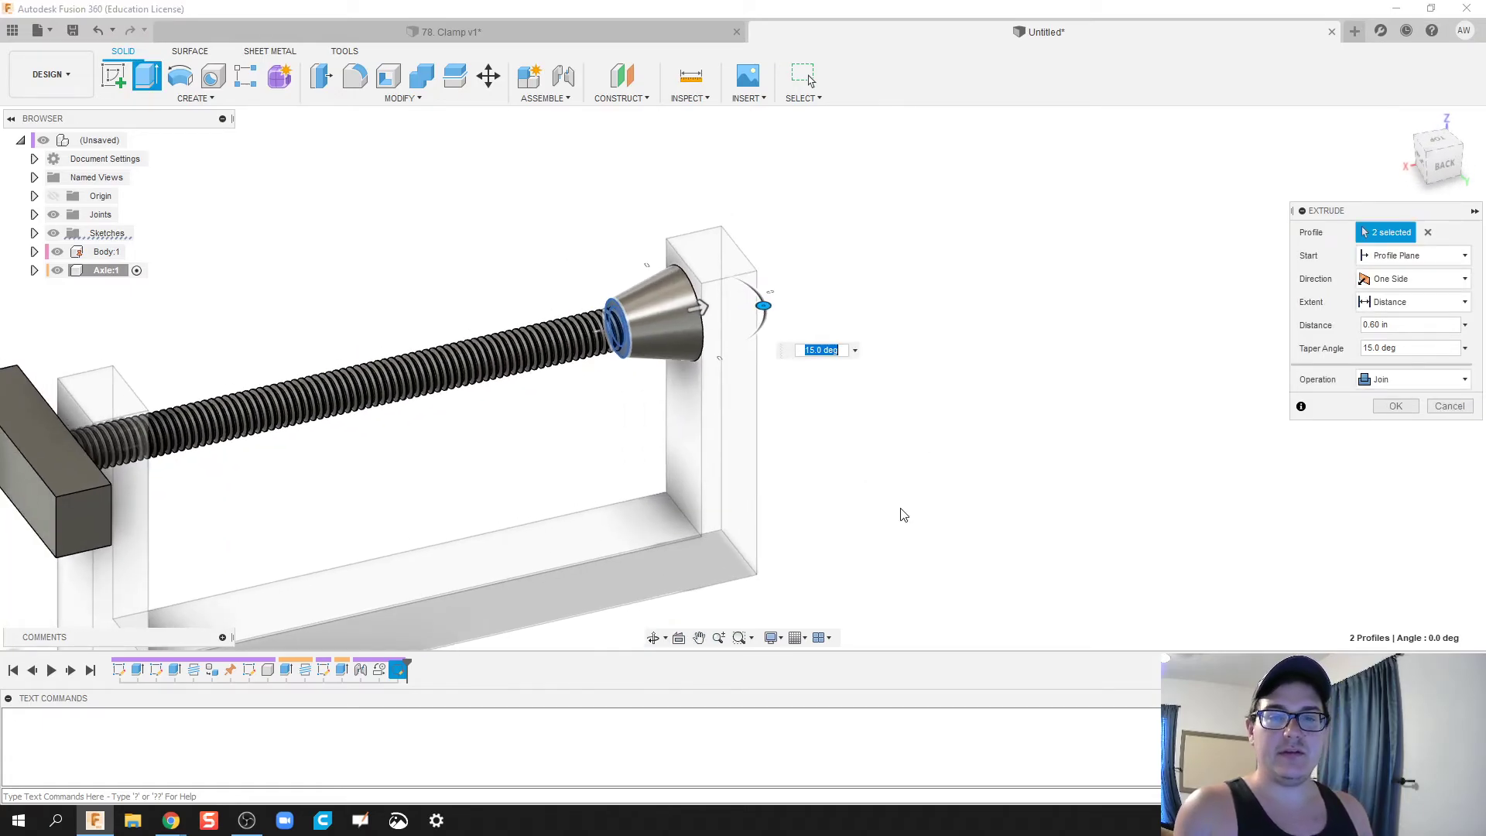
- Make the cone extrusion a New Component and confirm it
{"action": "left_click", "coordinate": [1395, 387]}
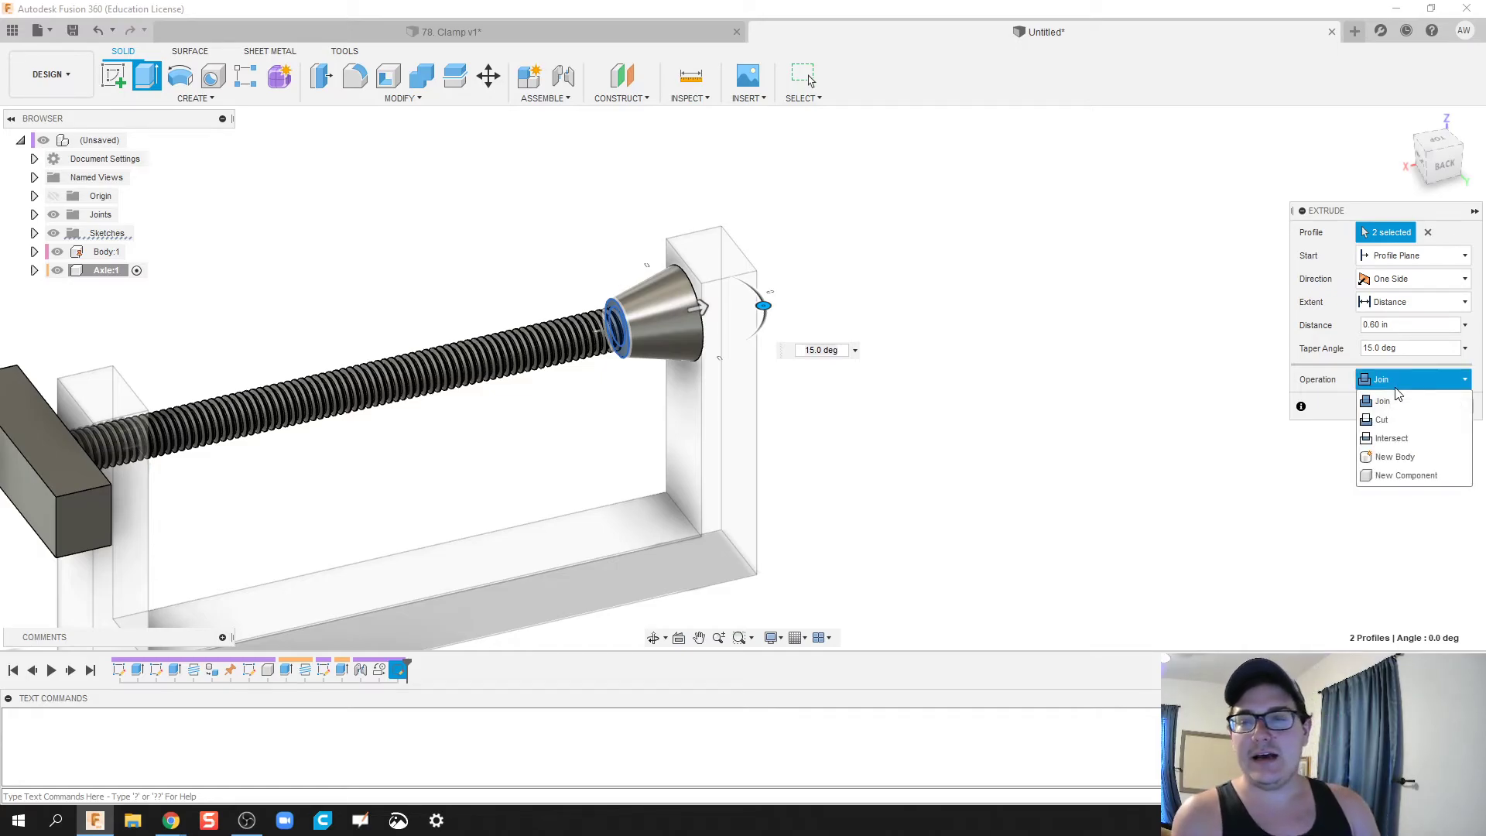
{"action": "left_click", "coordinate": [1407, 475]}
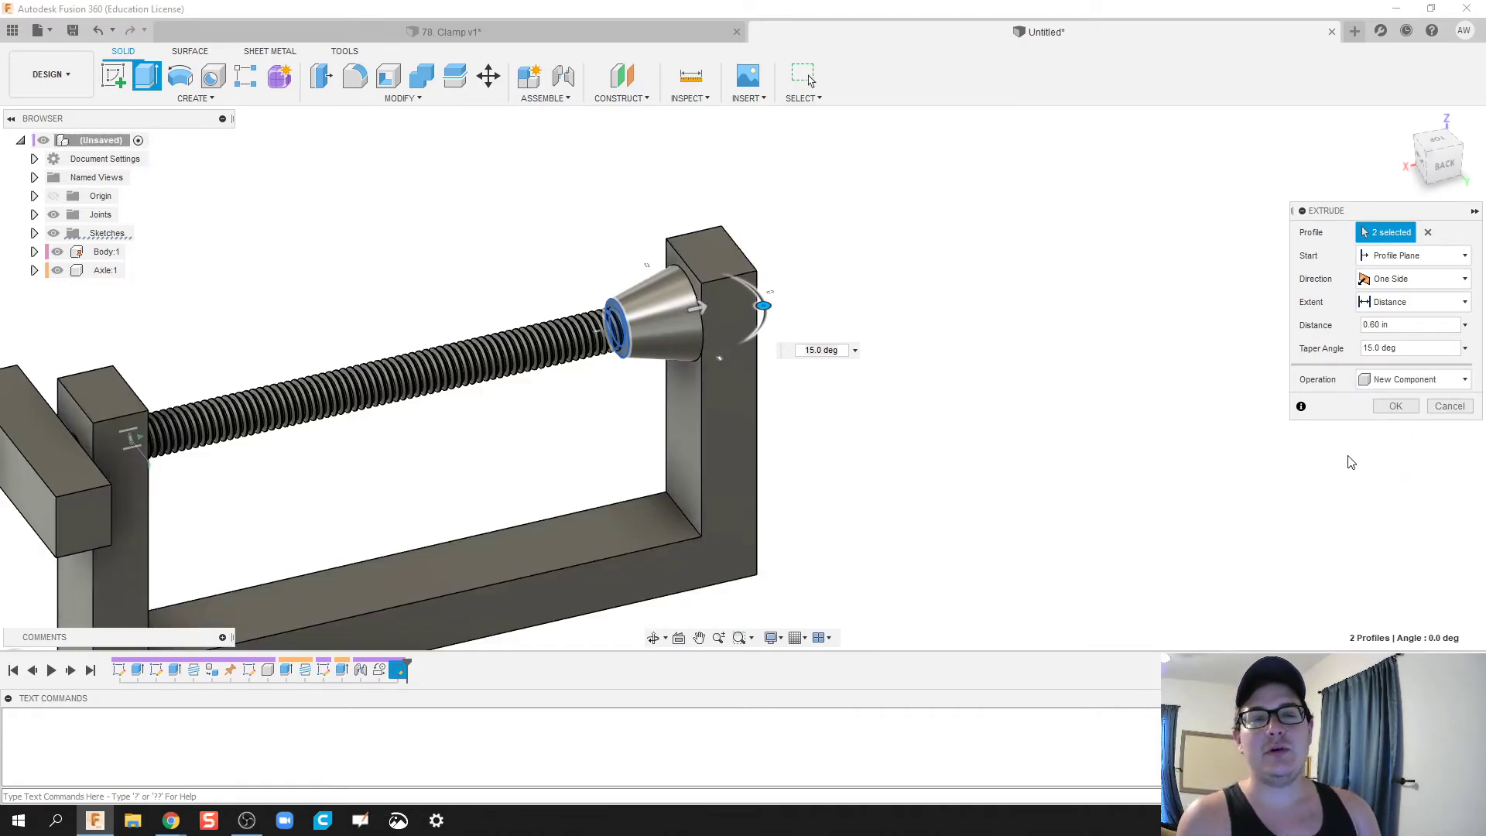
{"action": "left_click", "coordinate": [1384, 411]}
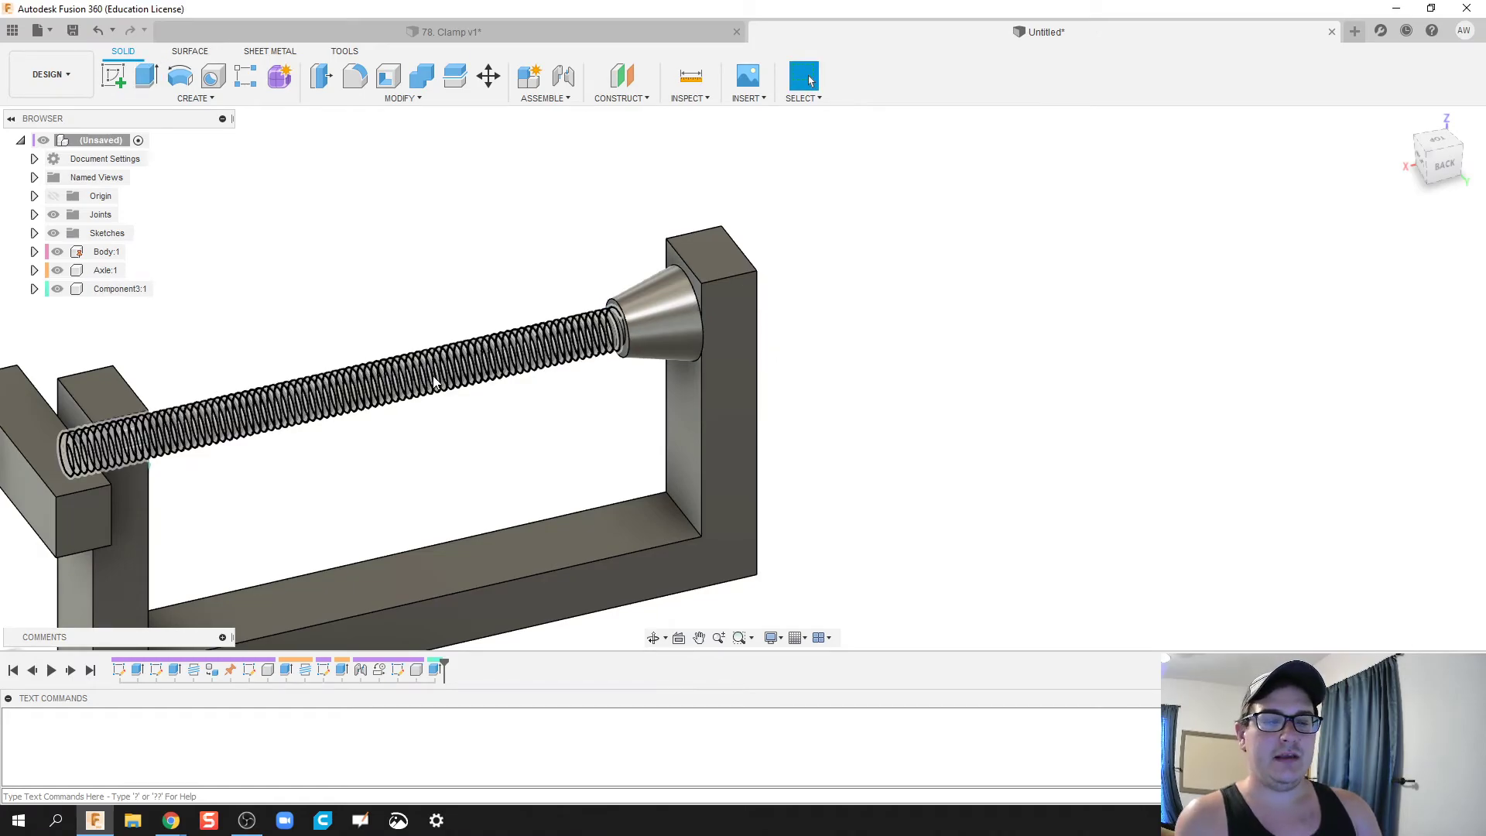
- Pull the cone tip component away from the screw end and start the Joint command
{"action": "left_click_drag", "start_coordinate": [702, 328], "coordinate": [1011, 272]}
{"action": "left_click", "coordinate": [886, 86]}
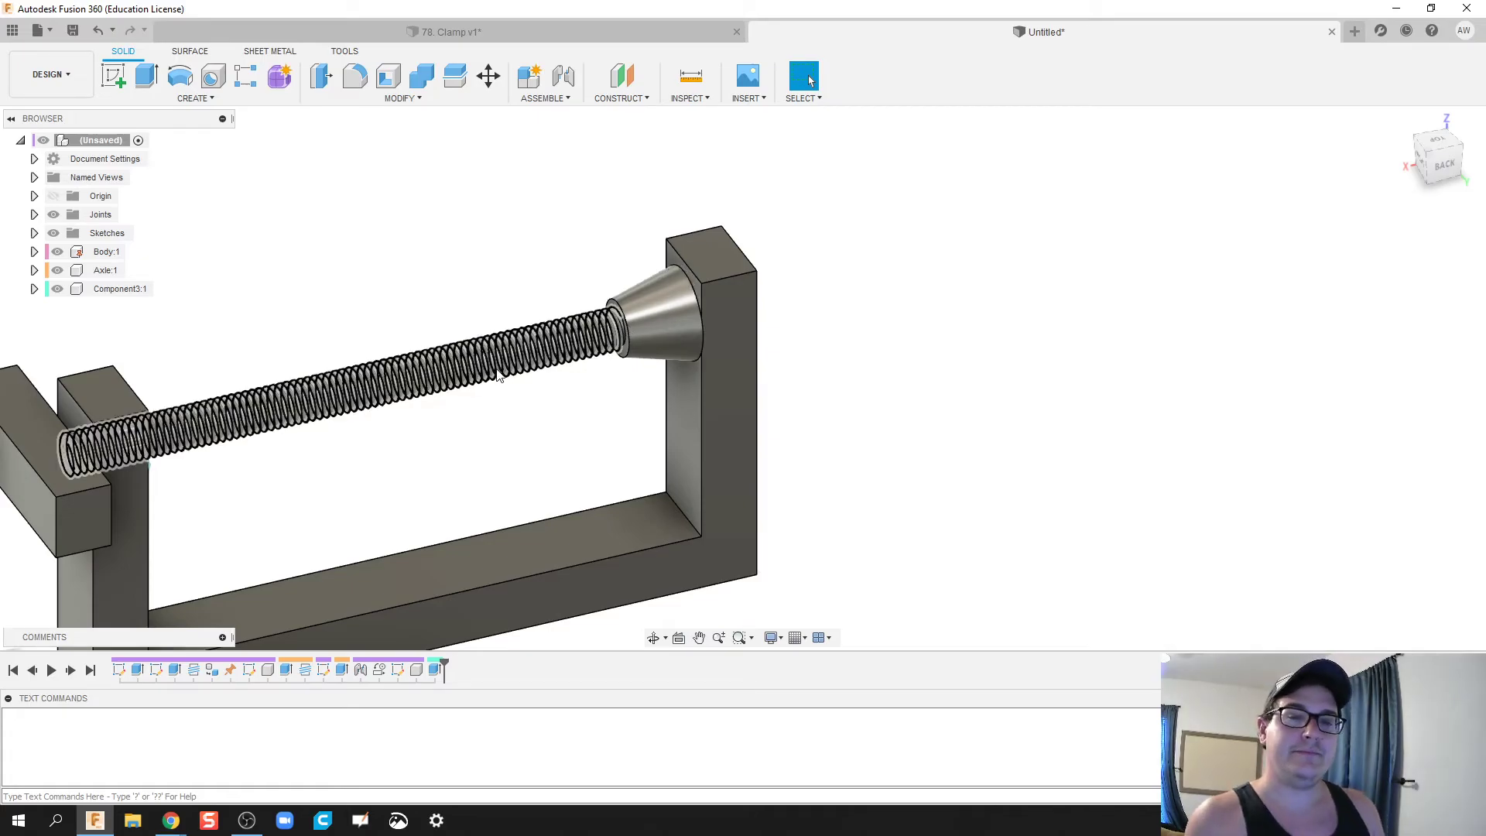
{"action": "left_click_drag", "start_coordinate": [644, 324], "coordinate": [959, 315]}
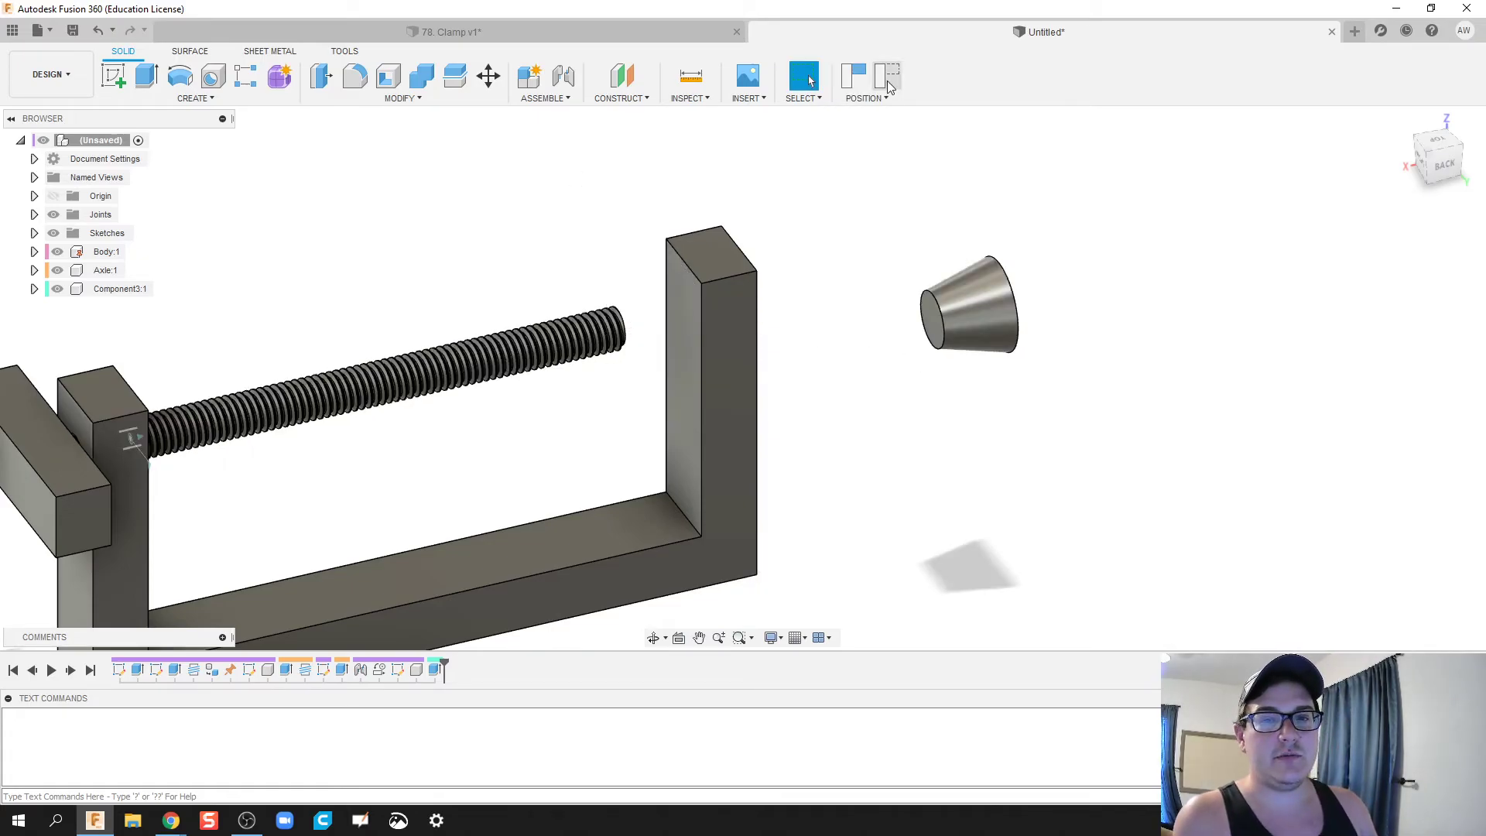
{"action": "left_click", "coordinate": [564, 75]}
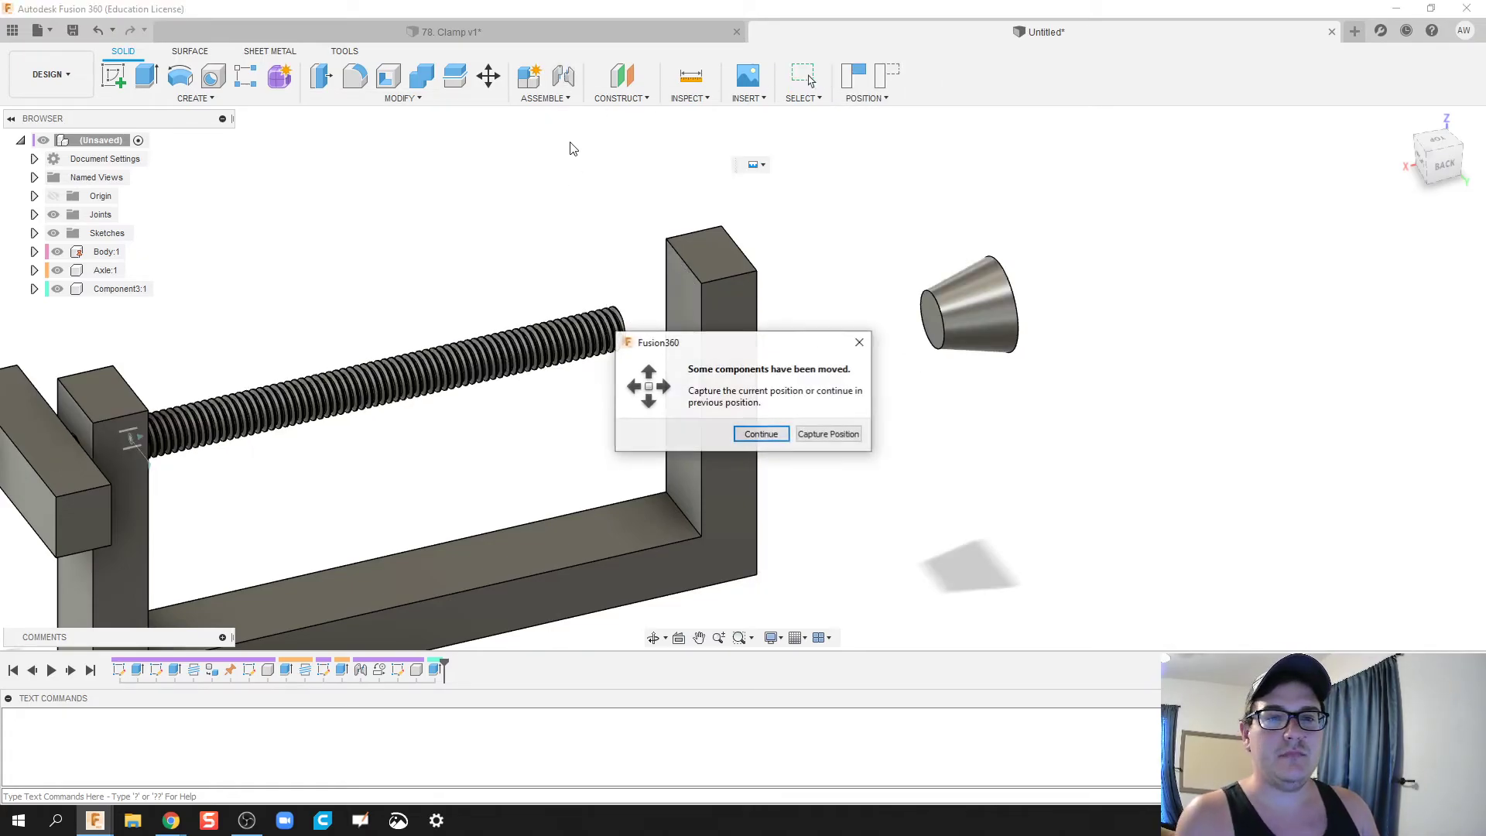
- Capture the cone's moved position and make a first, discarded pick of the screw and cone faces
{"action": "left_click", "coordinate": [818, 436]}
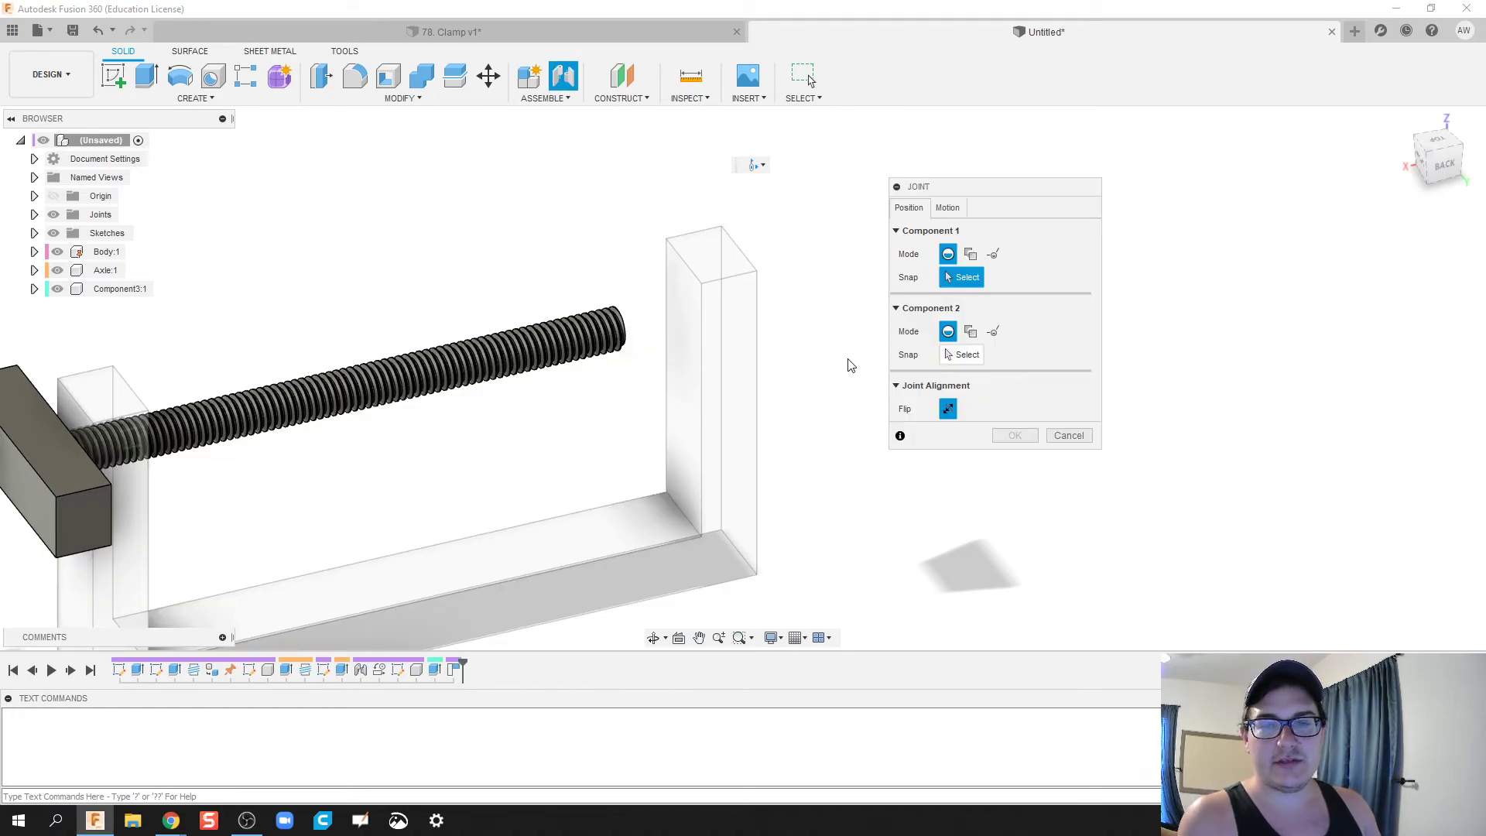
{"action": "middle_click_drag", "start_coordinate": [851, 365], "coordinate": [643, 364], "text": "shift"}
{"action": "scroll", "coordinate": [643, 364], "scroll_direction": "up", "scroll_amount": 5}
{"action": "scroll", "coordinate": [764, 319], "scroll_direction": "up", "scroll_amount": 2}
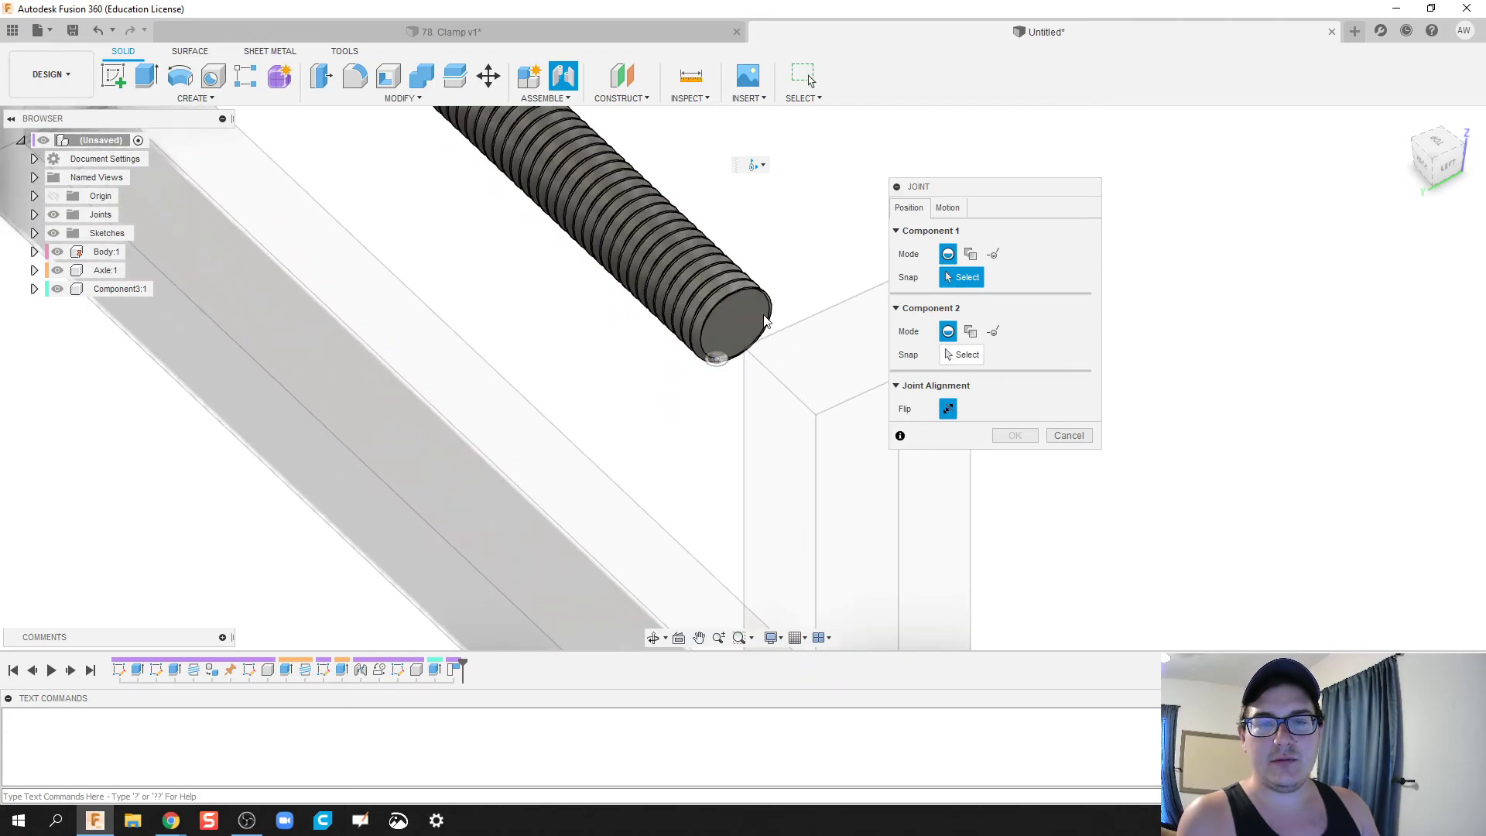
{"action": "left_click", "coordinate": [735, 329]}
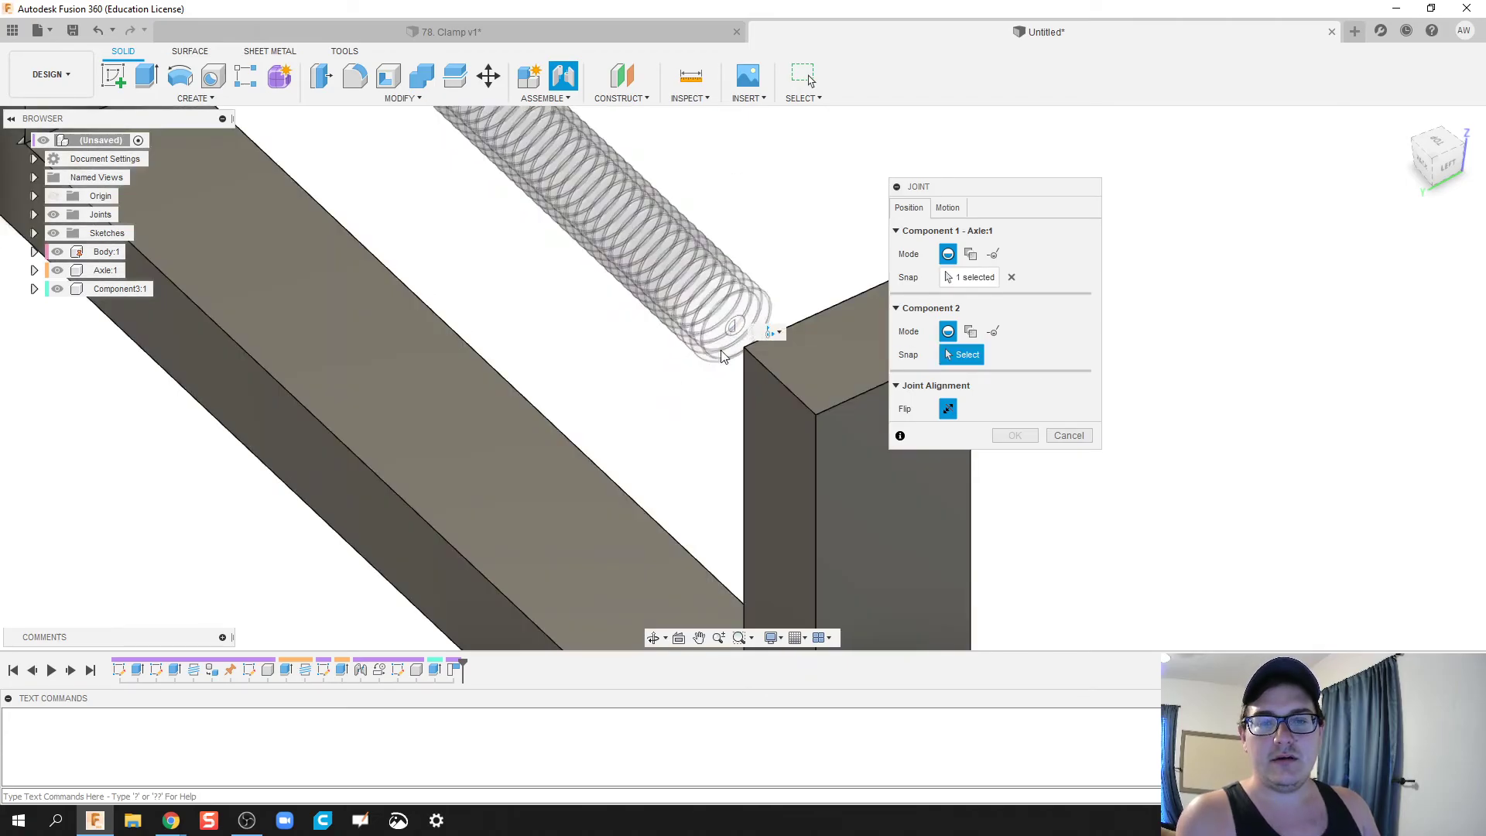
{"action": "scroll", "coordinate": [615, 415], "scroll_direction": "down", "scroll_amount": 5}
{"action": "middle_click_drag", "start_coordinate": [607, 419], "coordinate": [766, 404], "text": "shift"}
{"action": "scroll", "coordinate": [755, 348], "scroll_direction": "up", "scroll_amount": 3}
{"action": "scroll", "coordinate": [670, 343], "scroll_direction": "up", "scroll_amount": 3}
{"action": "left_click", "coordinate": [669, 339]}
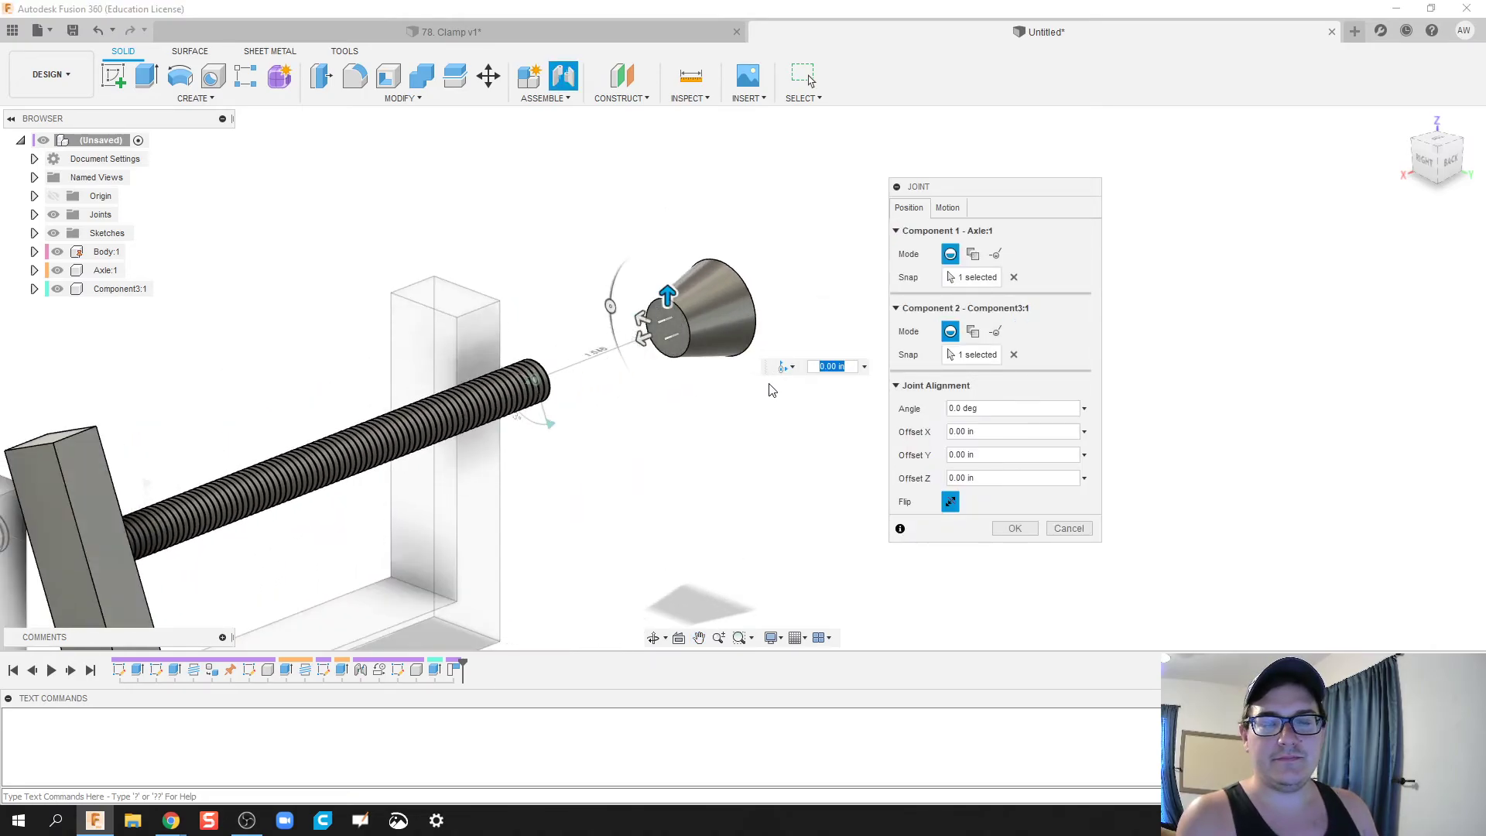
{"action": "left_click", "coordinate": [1014, 277]}
{"action": "left_click", "coordinate": [1014, 356]}
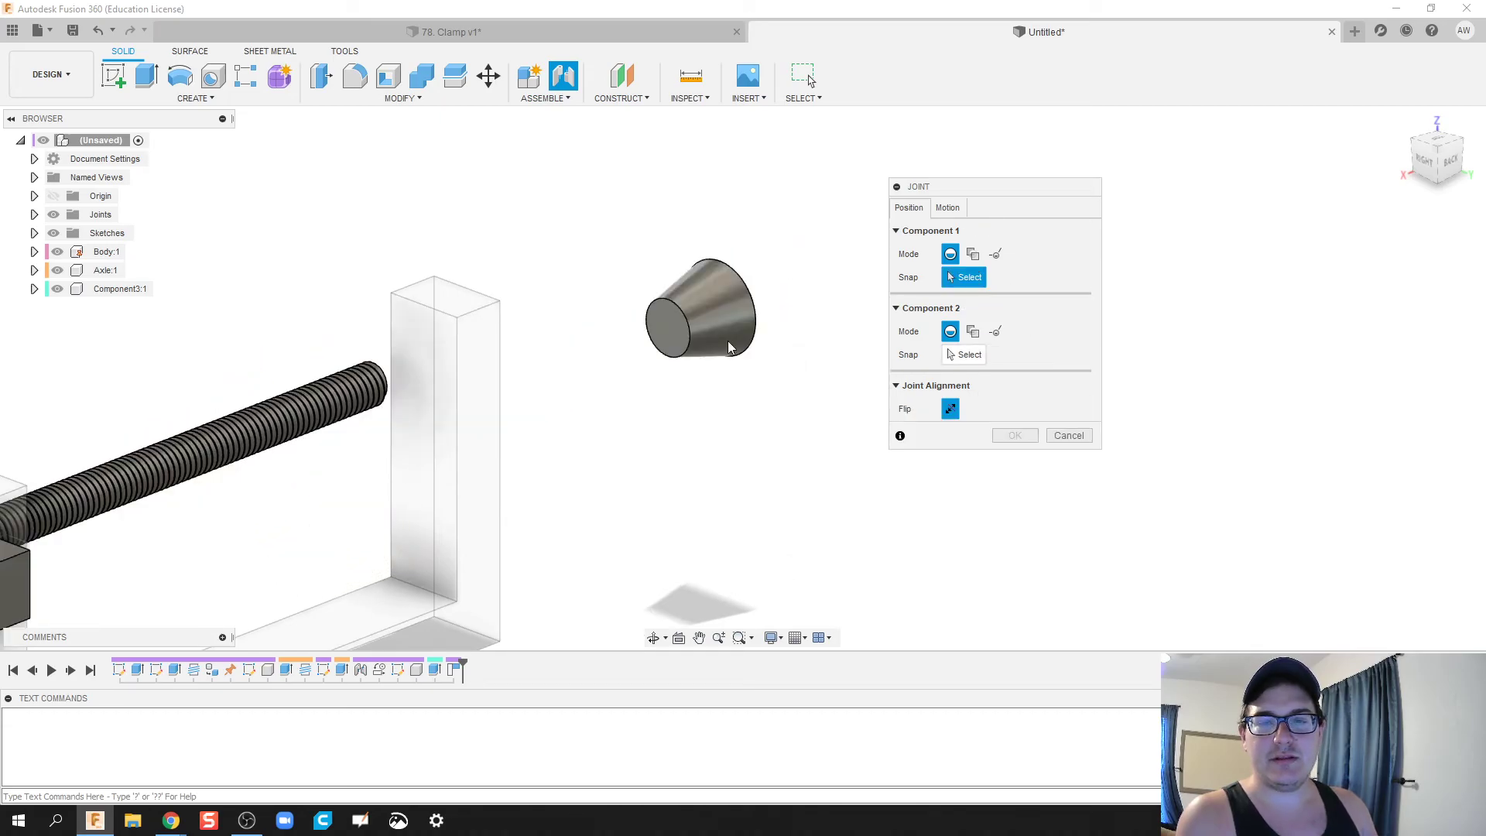
- Joint the cone face to the screw end with Rigid motion
{"action": "left_click", "coordinate": [670, 332]}
{"action": "middle_click_drag", "start_coordinate": [607, 387], "coordinate": [548, 219], "text": "shift"}
{"action": "scroll", "coordinate": [654, 165], "scroll_direction": "up", "scroll_amount": 2}
{"action": "left_click", "coordinate": [642, 164]}
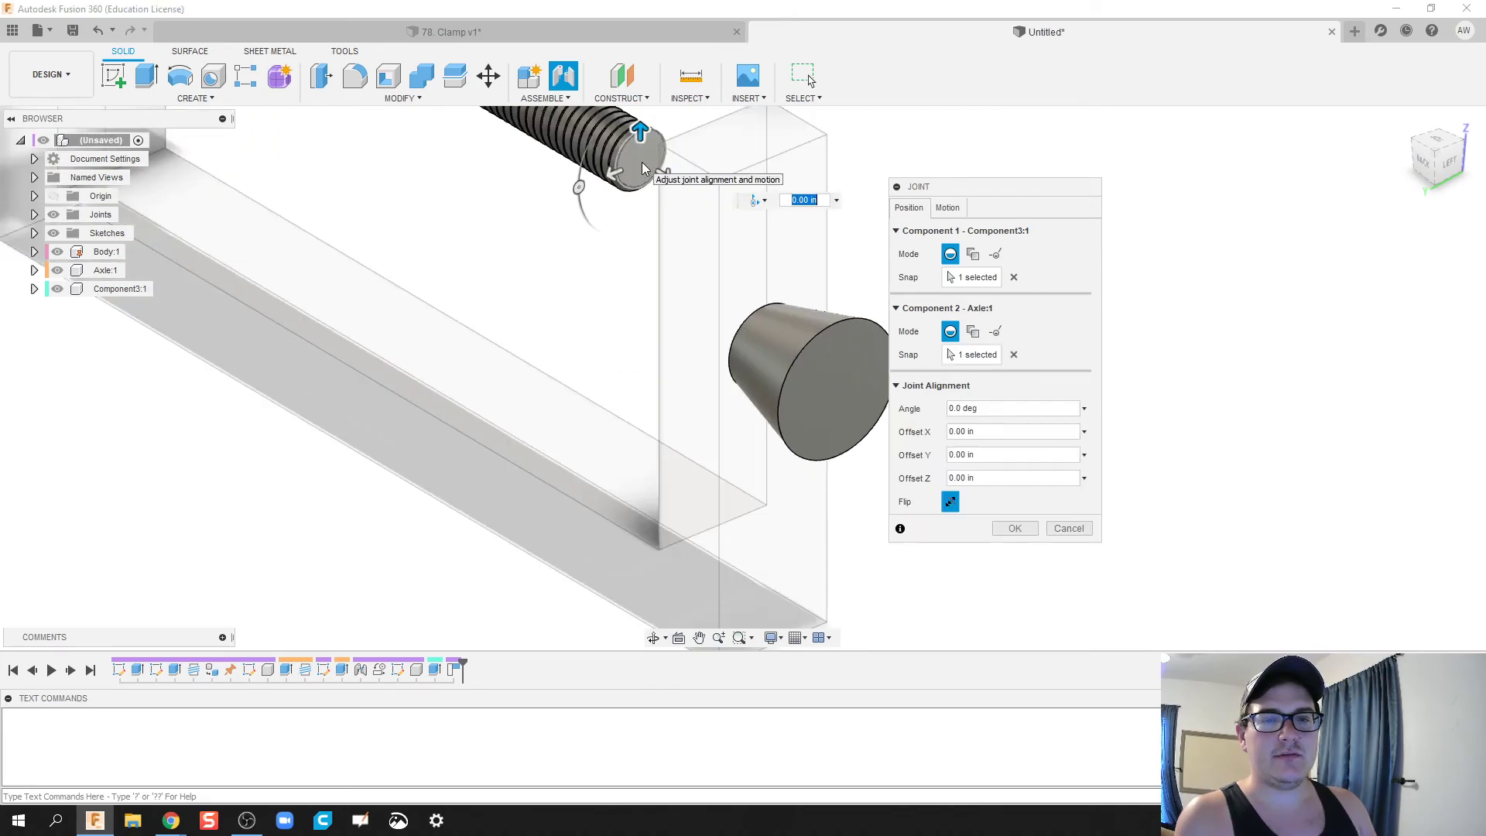
{"action": "left_click", "coordinate": [947, 207]}
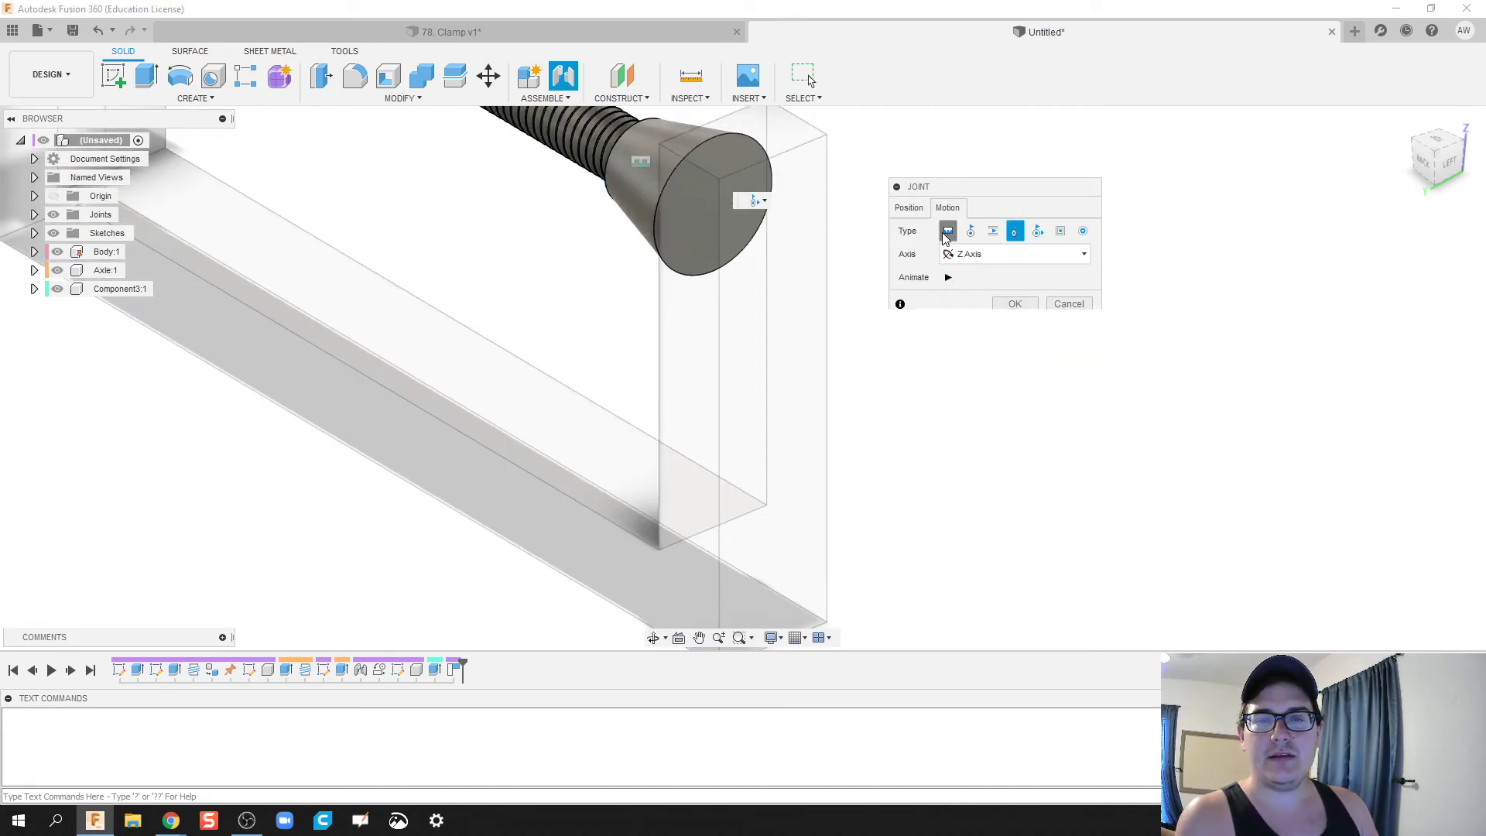
{"action": "left_click", "coordinate": [947, 231]}
{"action": "middle_click_drag", "start_coordinate": [633, 287], "coordinate": [658, 524], "text": "shift"}
{"action": "left_click", "coordinate": [1015, 294]}
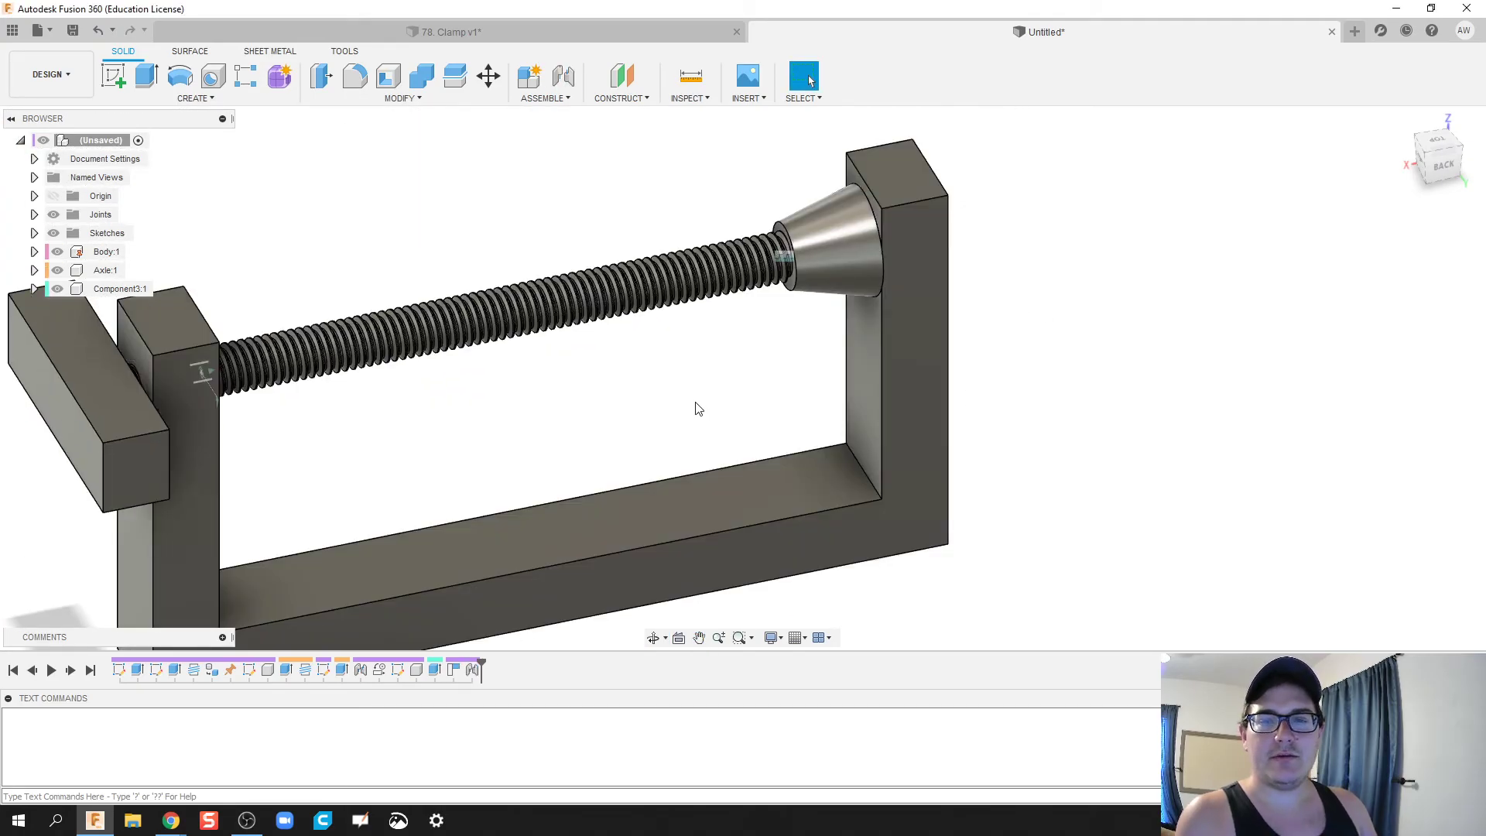
- Turn the handle bar around the screw to test it, then revert the positions
{"action": "scroll", "coordinate": [694, 408], "scroll_direction": "down", "scroll_amount": 2}
{"action": "mouse_move", "coordinate": [677, 391]}
{"action": "middle_mouse_down", "text": "shift"}
{"action": "mouse_move", "coordinate": [541, 421]}
{"action": "mouse_move", "coordinate": [670, 414]}
{"action": "middle_mouse_up", "text": "shift"}
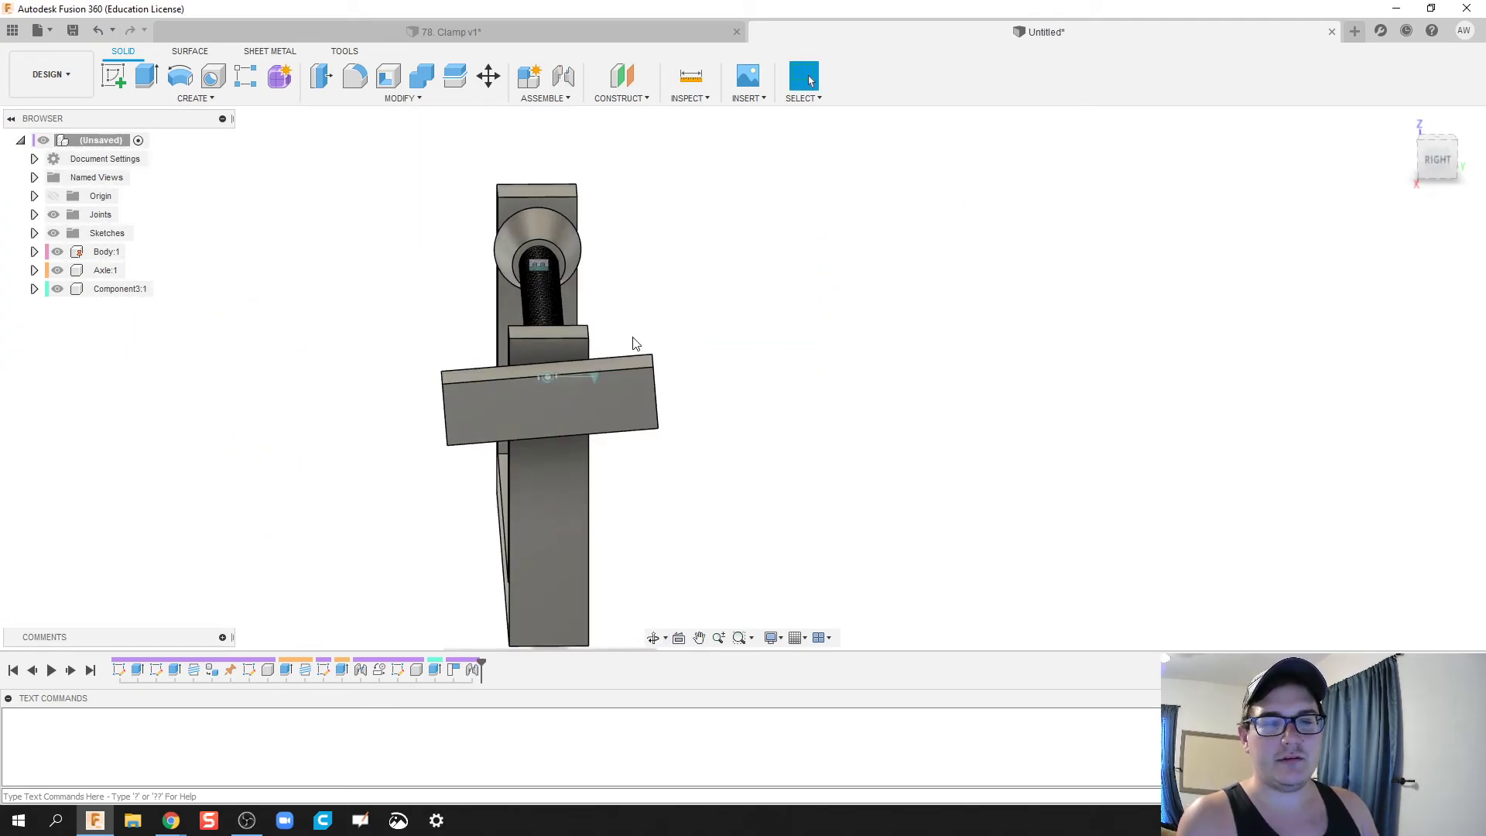
{"action": "left_click_drag", "start_coordinate": [642, 371], "coordinate": [660, 398]}
{"action": "middle_click_drag", "start_coordinate": [661, 398], "coordinate": [665, 437], "text": "shift"}
{"action": "left_click_drag", "start_coordinate": [340, 474], "coordinate": [249, 510]}
{"action": "left_click", "coordinate": [890, 79]}
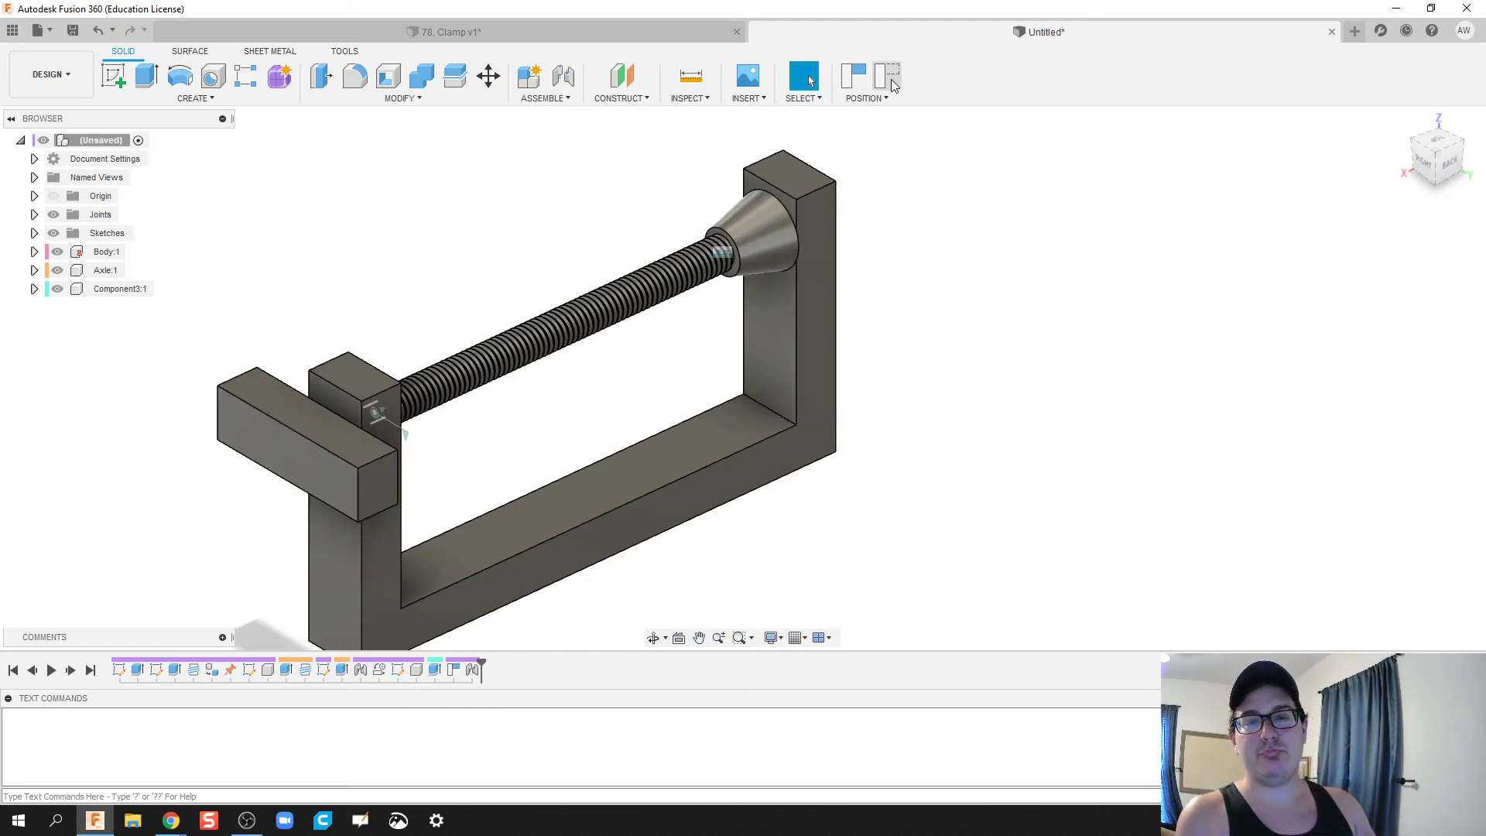
- Rename Component3:1 in the browser to Foot
{"action": "middle_click_drag", "start_coordinate": [963, 364], "coordinate": [923, 375], "text": "shift"}
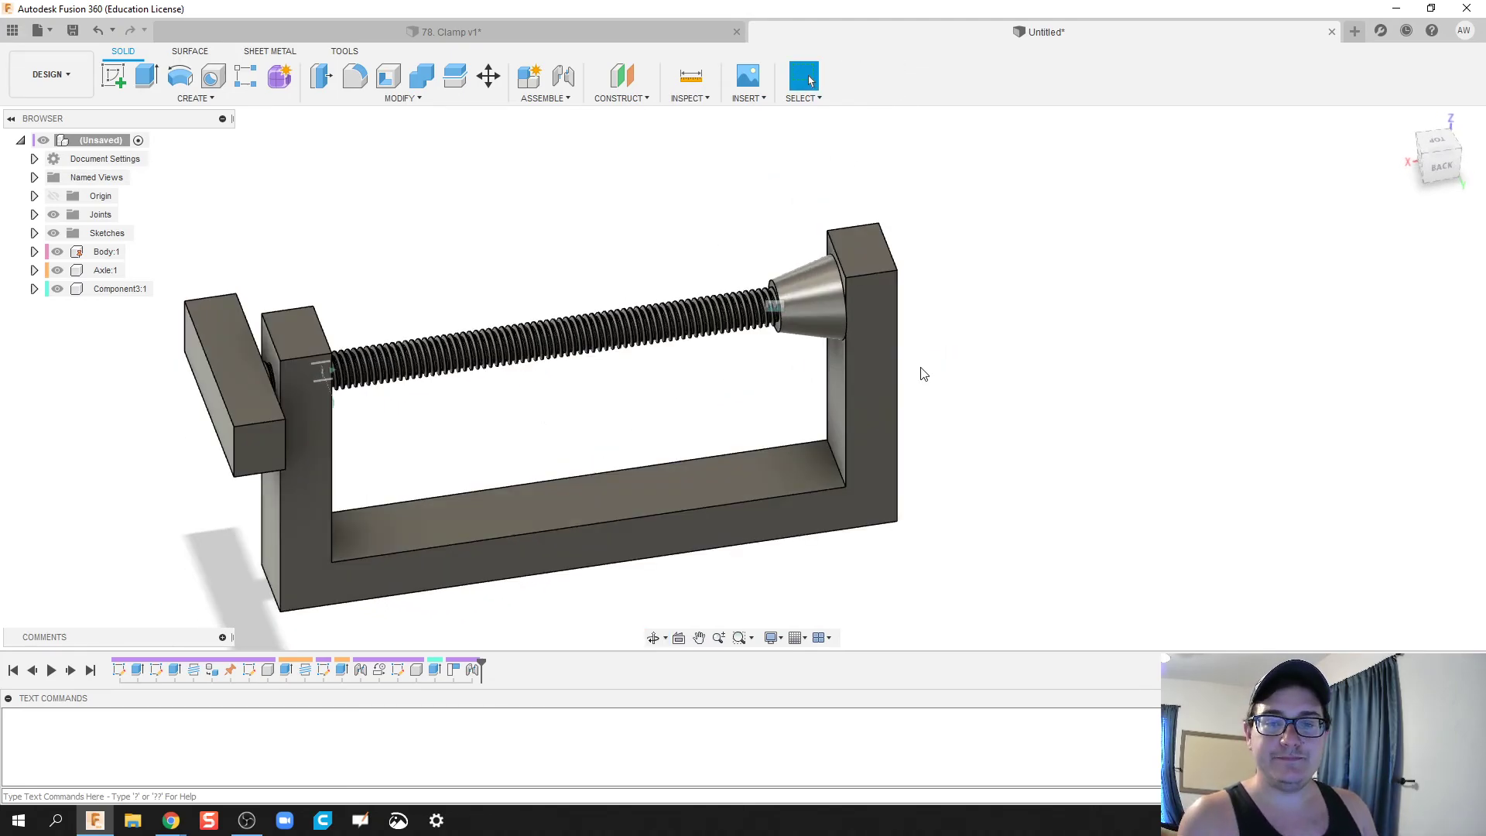
{"action": "left_click", "coordinate": [117, 290]}
{"action": "double_click", "coordinate": [118, 291]}
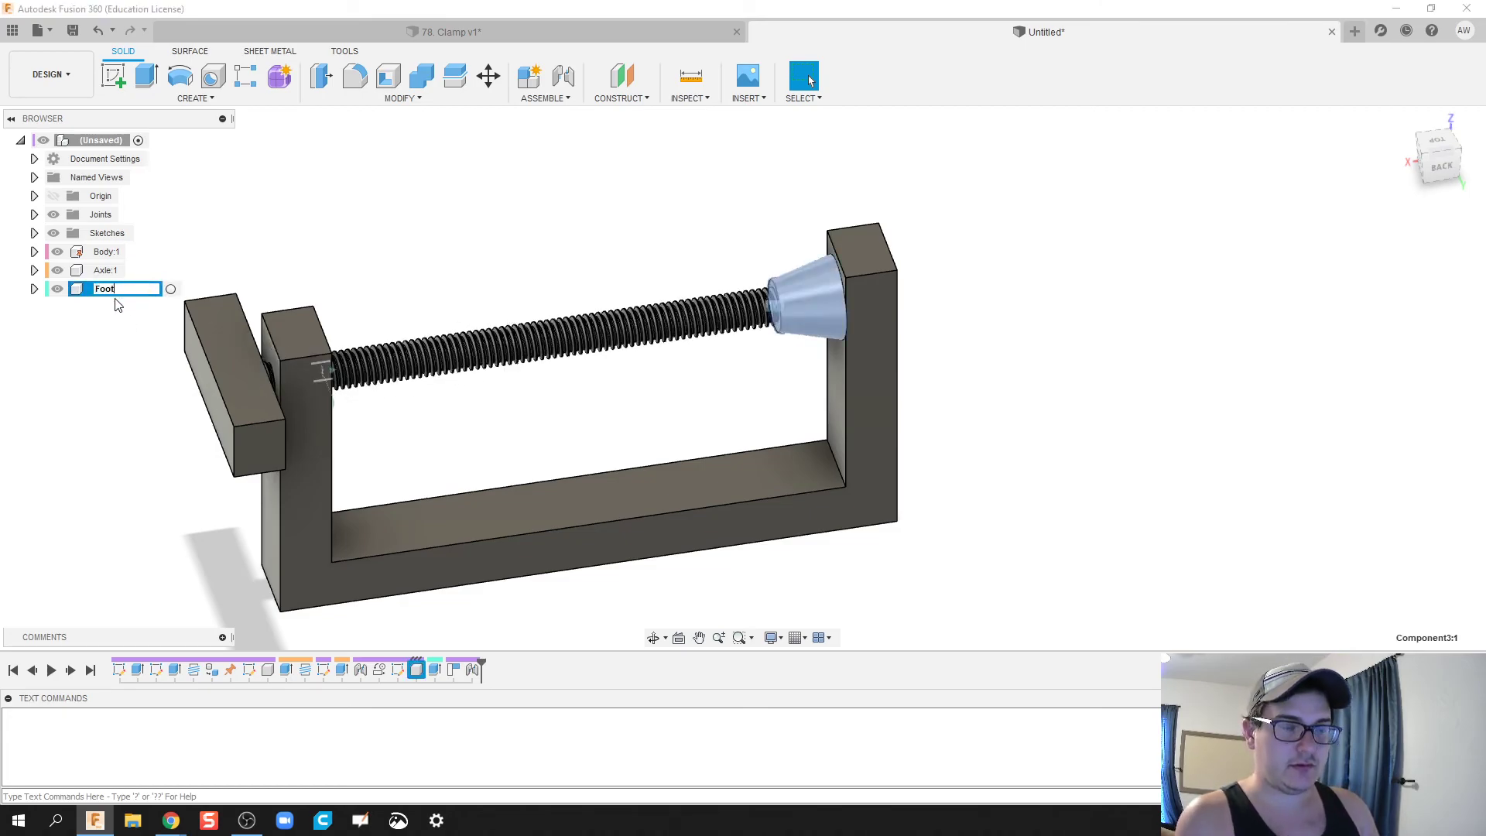
{"action": "left_click", "coordinate": [552, 198]}
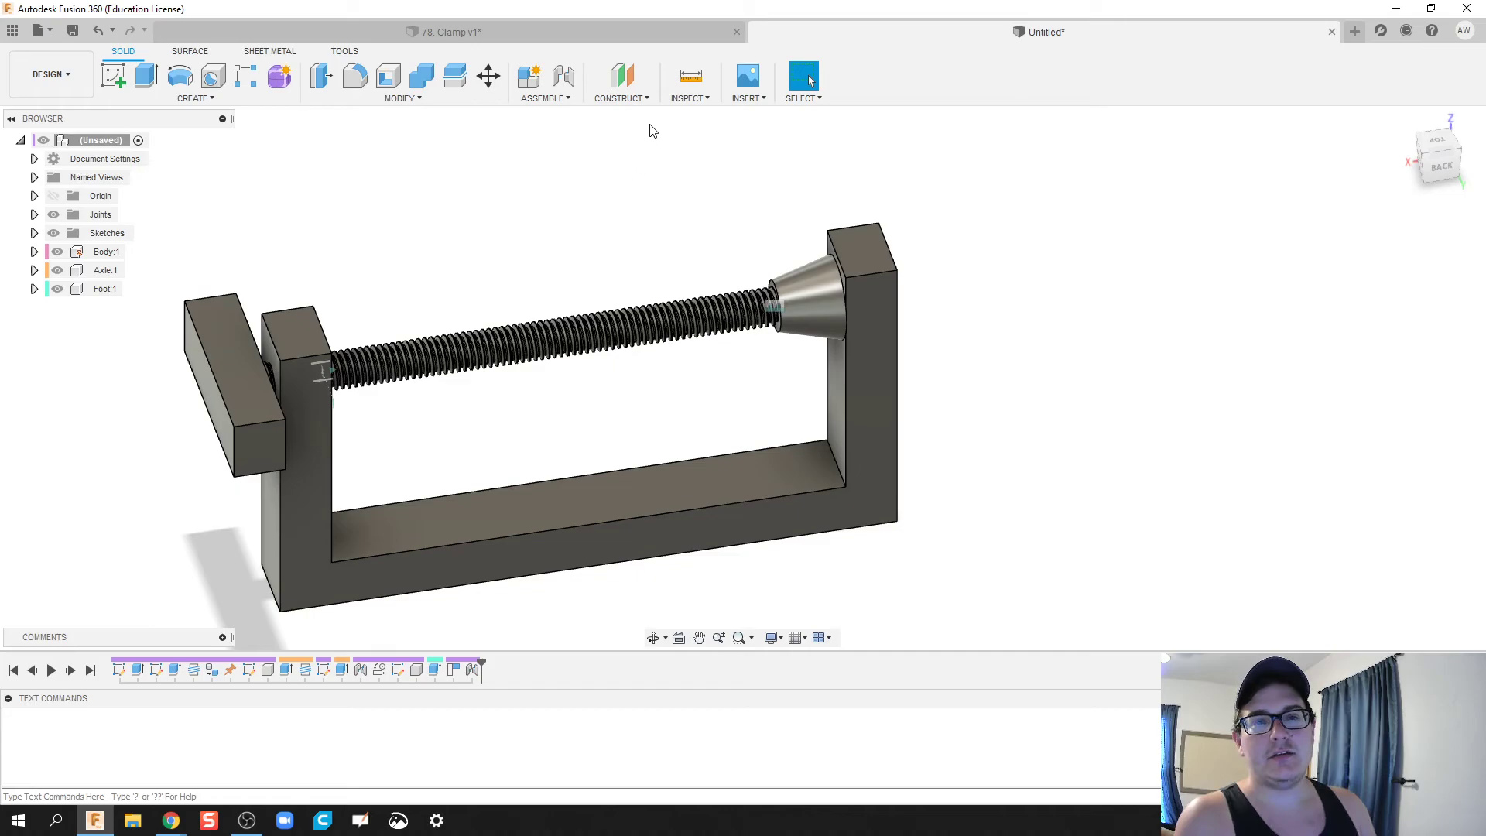
- Enable contact sets and start a new contact set from the Contact Sets folder
{"action": "left_click", "coordinate": [565, 101]}
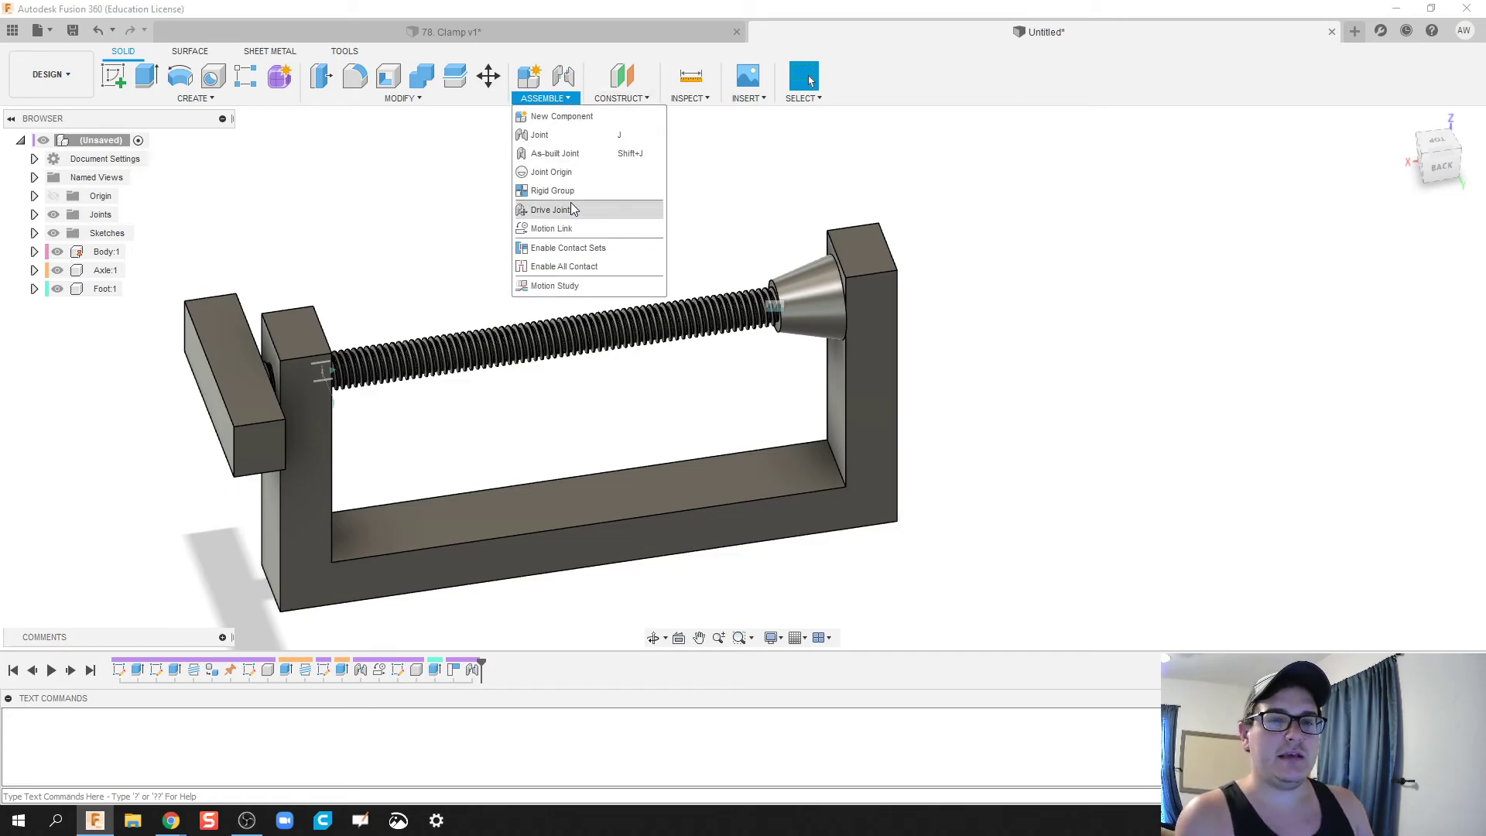
{"action": "left_click", "coordinate": [592, 250]}
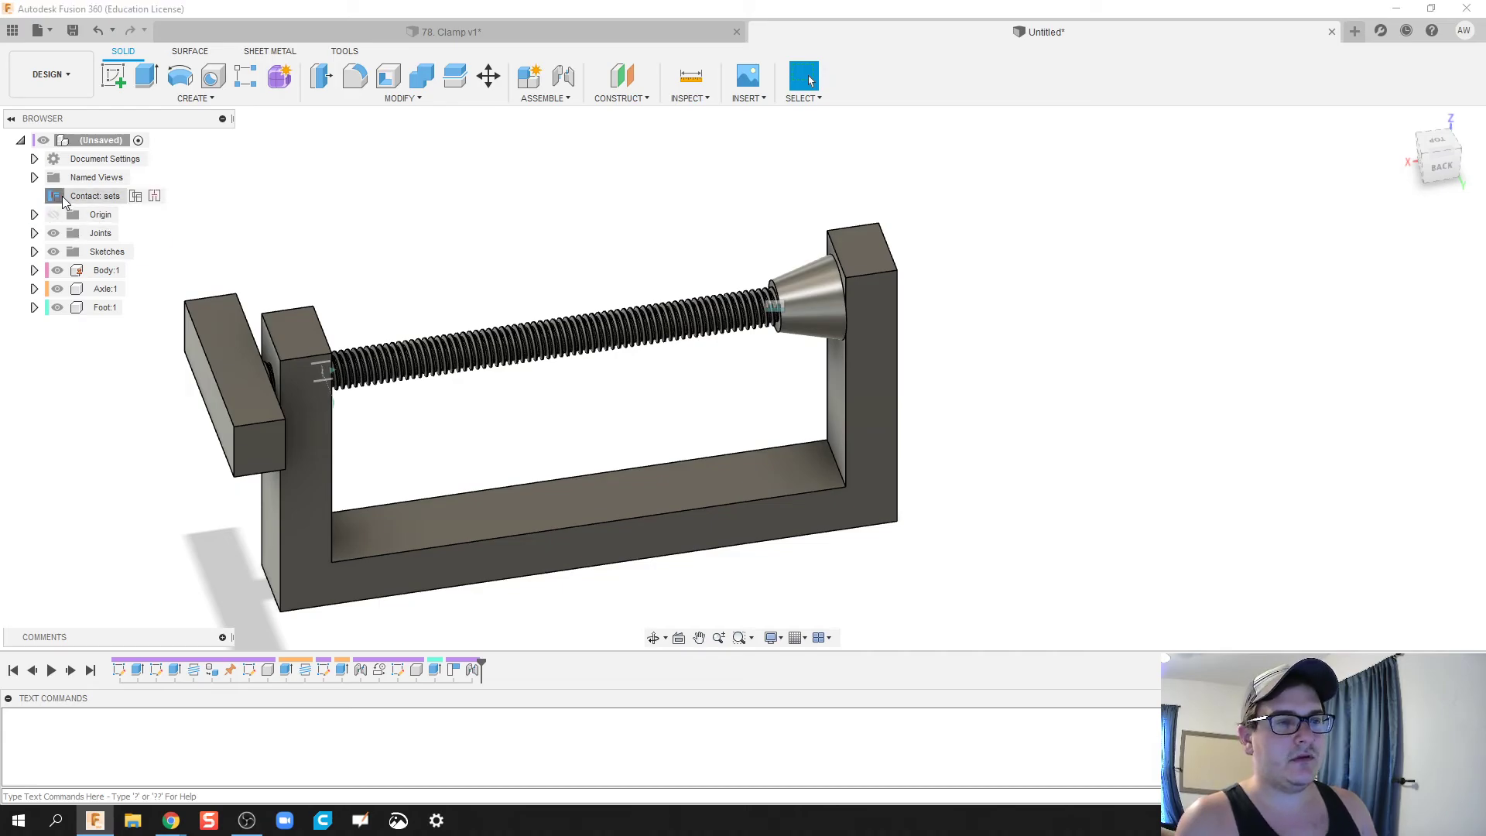
{"action": "left_click", "coordinate": [64, 200]}
{"action": "right_click", "coordinate": [120, 199]}
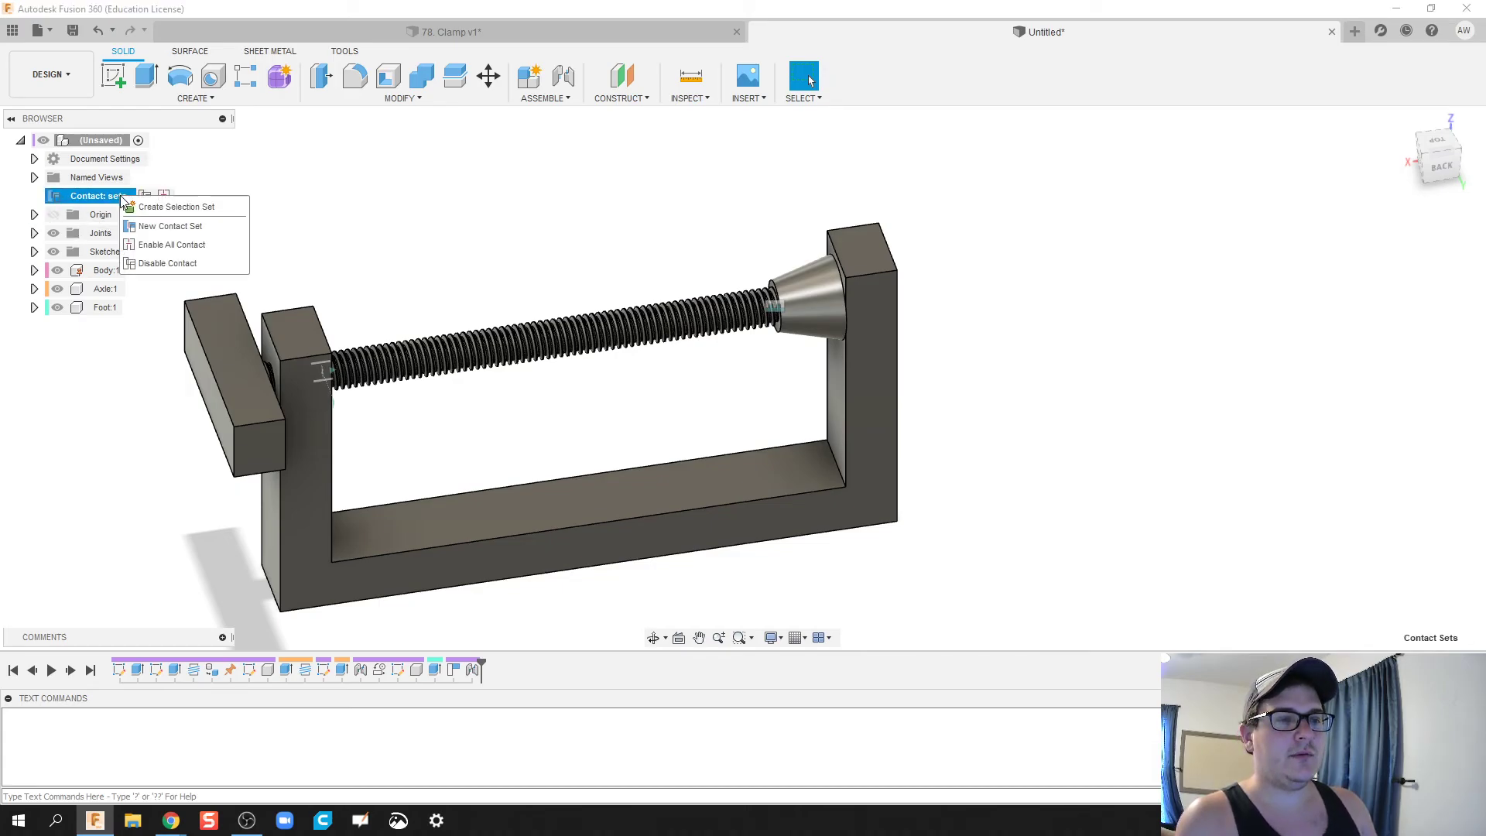
{"action": "left_click", "coordinate": [205, 234]}
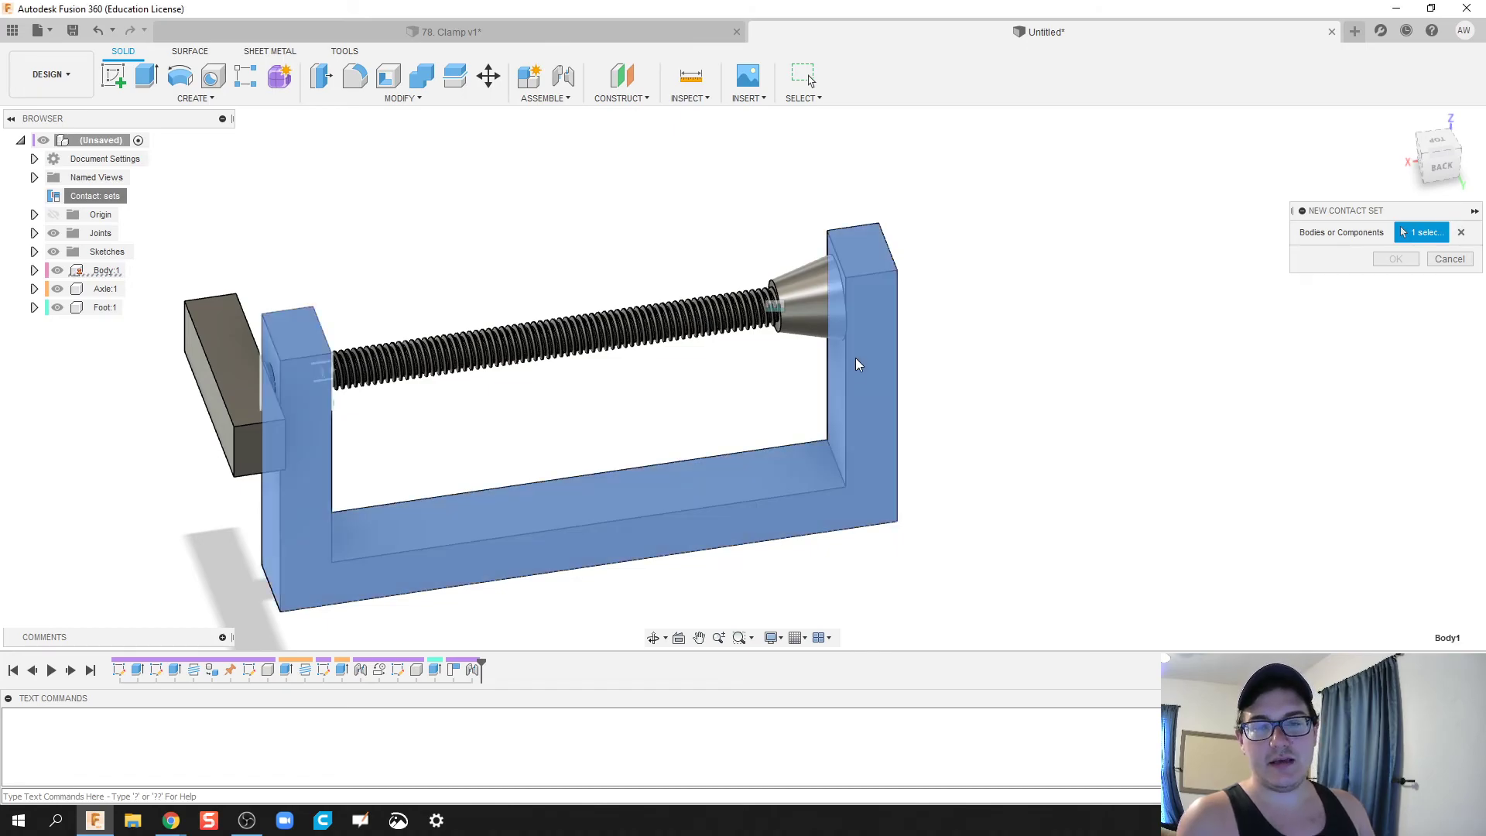
- Add the clamp body and cone foot to the contact set, then test-turn the foot
{"action": "left_click", "coordinate": [847, 324]}
{"action": "left_click", "coordinate": [824, 299]}
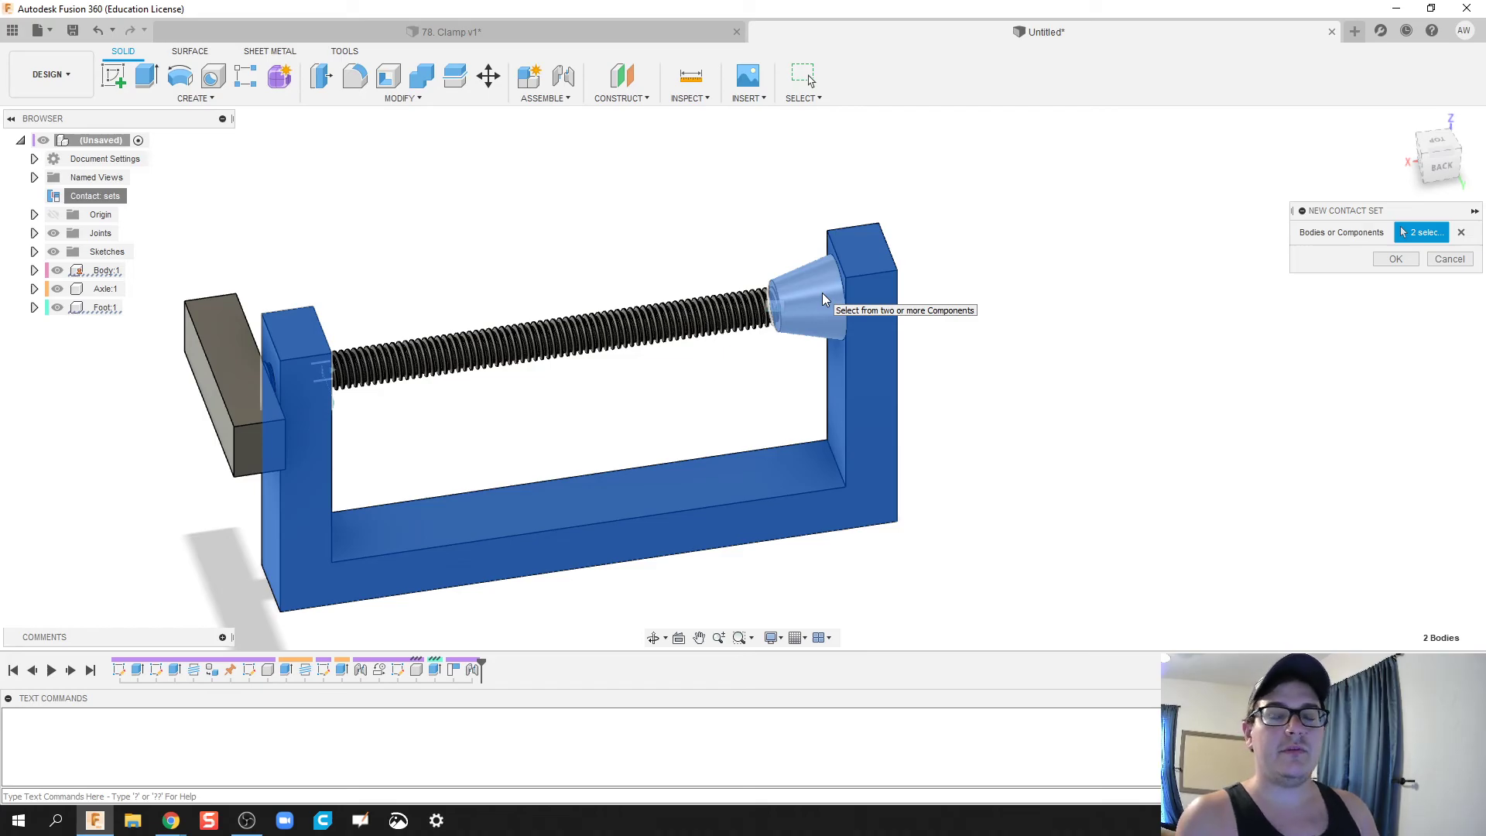
{"action": "left_click", "coordinate": [1406, 265]}
{"action": "middle_click_drag", "start_coordinate": [451, 451], "coordinate": [467, 419], "text": "shift"}
{"action": "left_click_drag", "start_coordinate": [437, 402], "coordinate": [740, 383]}
{"action": "key", "text": "Escape"}
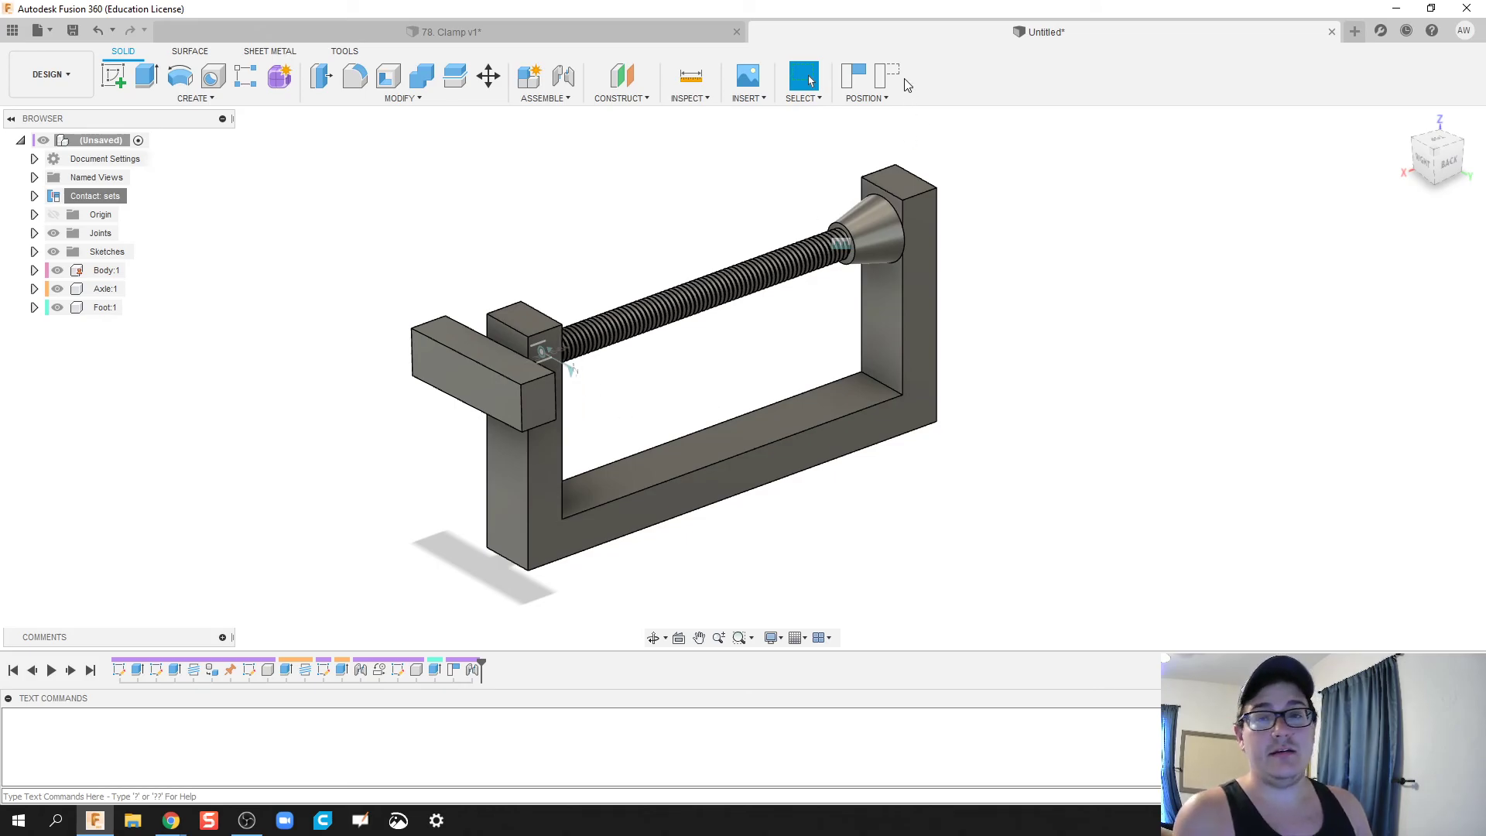
{"action": "left_click_drag", "start_coordinate": [527, 425], "coordinate": [718, 590]}
{"action": "middle_click_drag", "start_coordinate": [856, 550], "coordinate": [796, 541], "text": "shift"}
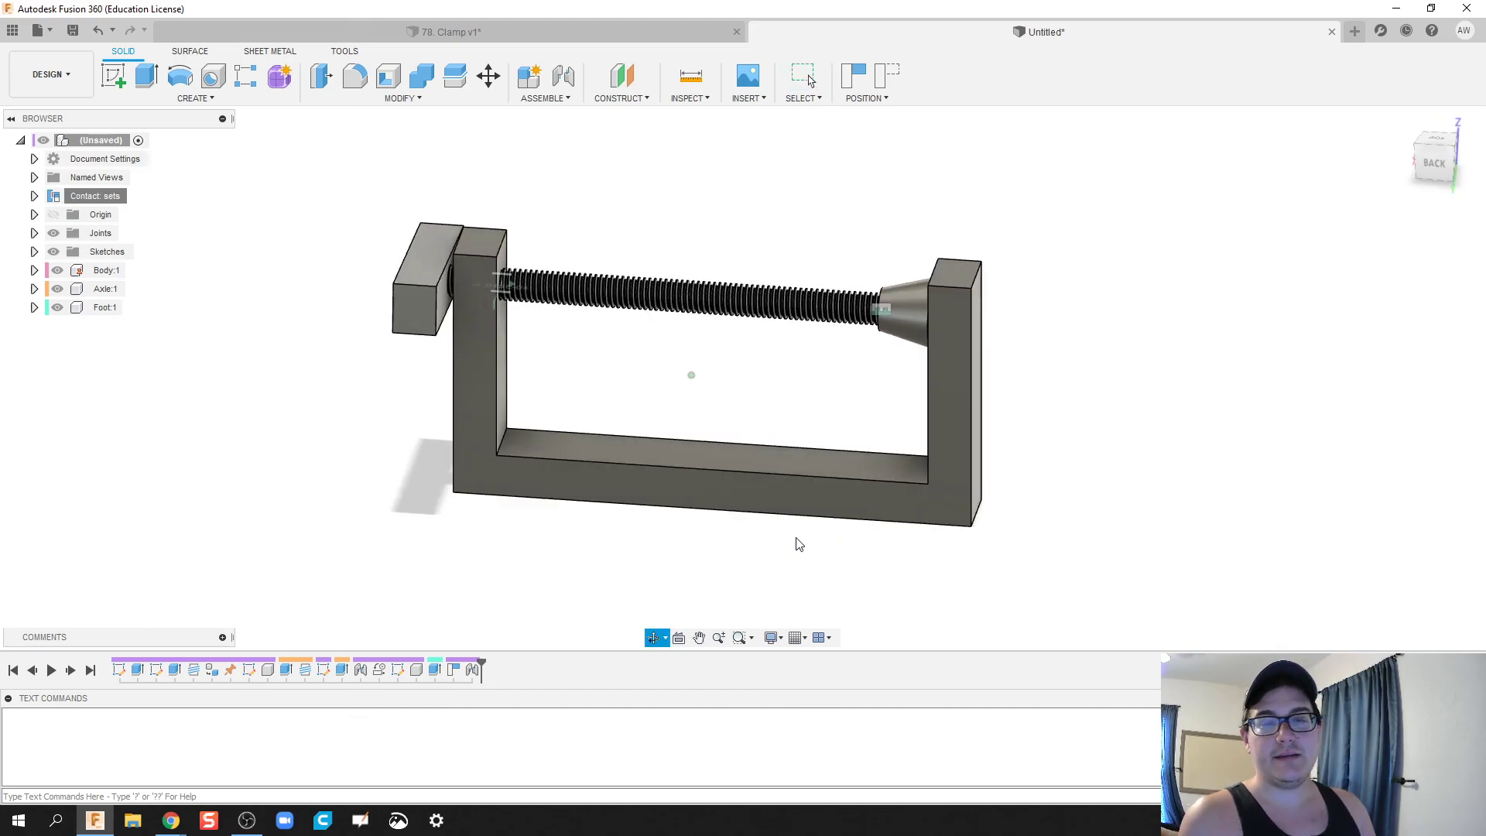
{"action": "left_click", "coordinate": [889, 73]}
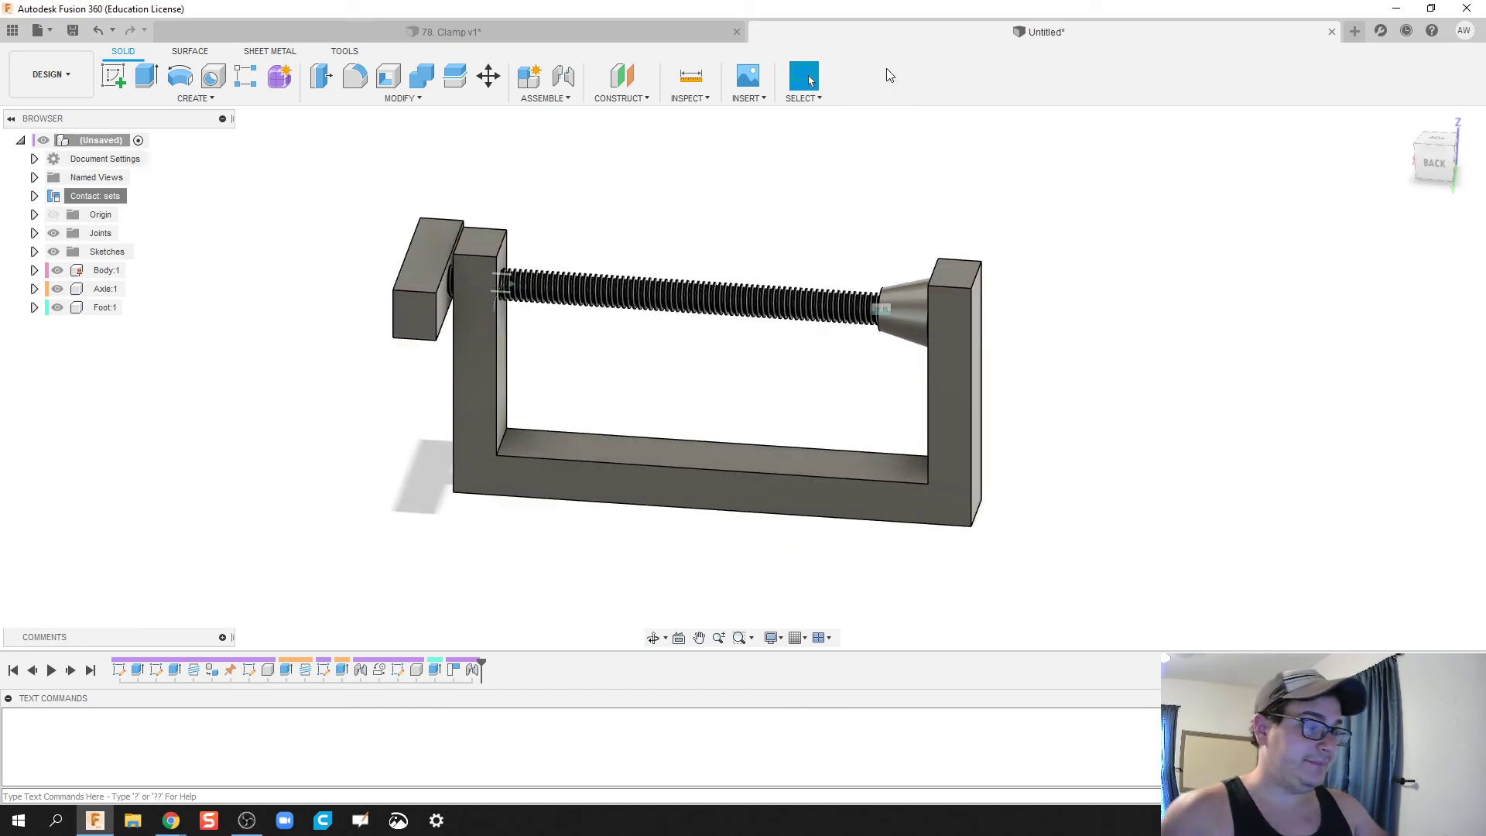